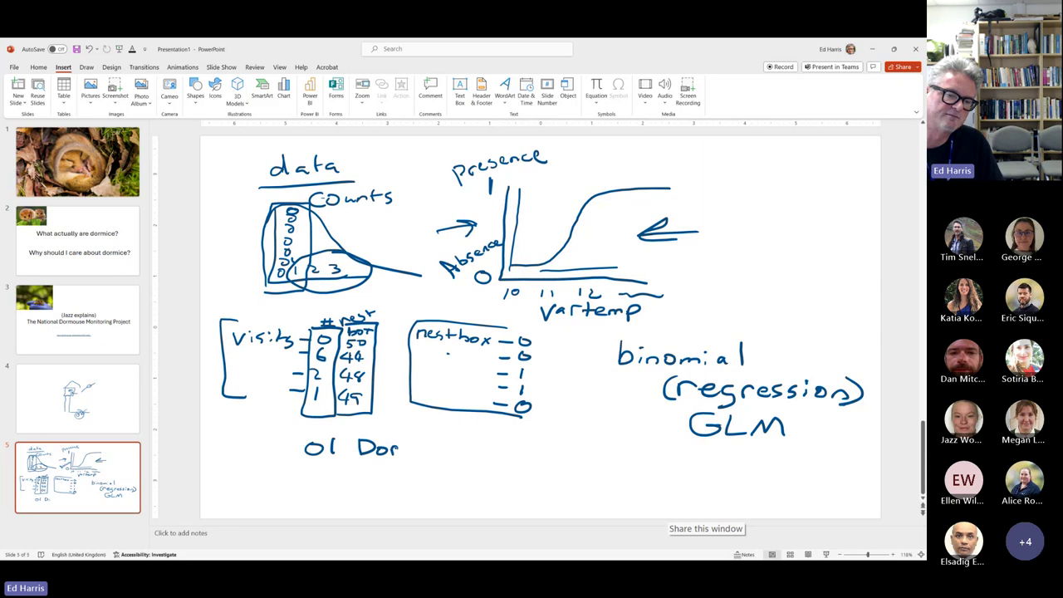
# - Finish handwriting "01 Dormice" below the data sketches on slide 5 and write "01 nests" beneath it
pyautogui.moveTo(444, 447)
pyautogui.mouseDown()
pyautogui.moveTo(435, 454)
pyautogui.moveTo(463, 453)
pyautogui.mouseUp()
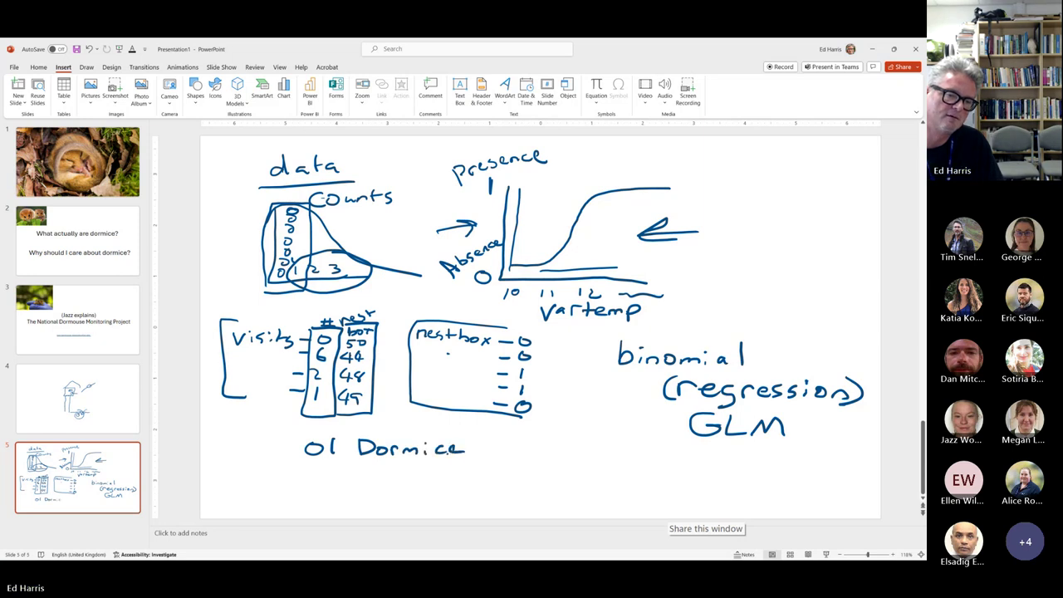
pyautogui.moveTo(311, 476); pyautogui.dragTo(346, 490)
pyautogui.moveTo(366, 475); pyautogui.dragTo(396, 484)
pyautogui.moveTo(406, 475); pyautogui.dragTo(399, 487)
pyautogui.moveTo(413, 471); pyautogui.dragTo(413, 485)
pyautogui.moveTo(408, 476); pyautogui.dragTo(431, 489)
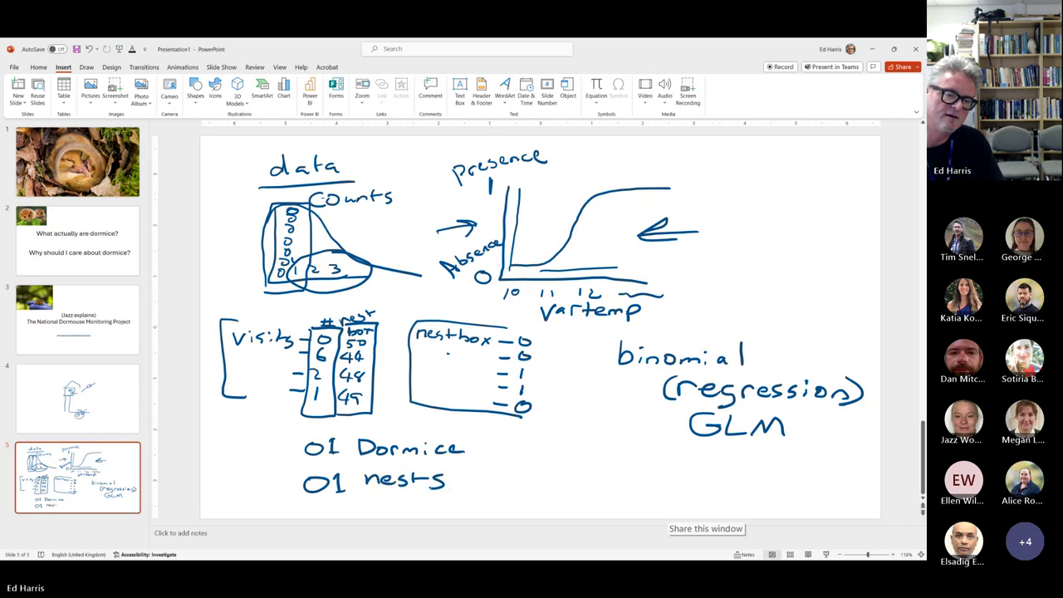
# - Draw list dashes before both handwritten lines and handwrite "variance in Temp iButtons" as a third dashed item
pyautogui.moveTo(265, 445); pyautogui.dragTo(279, 444)
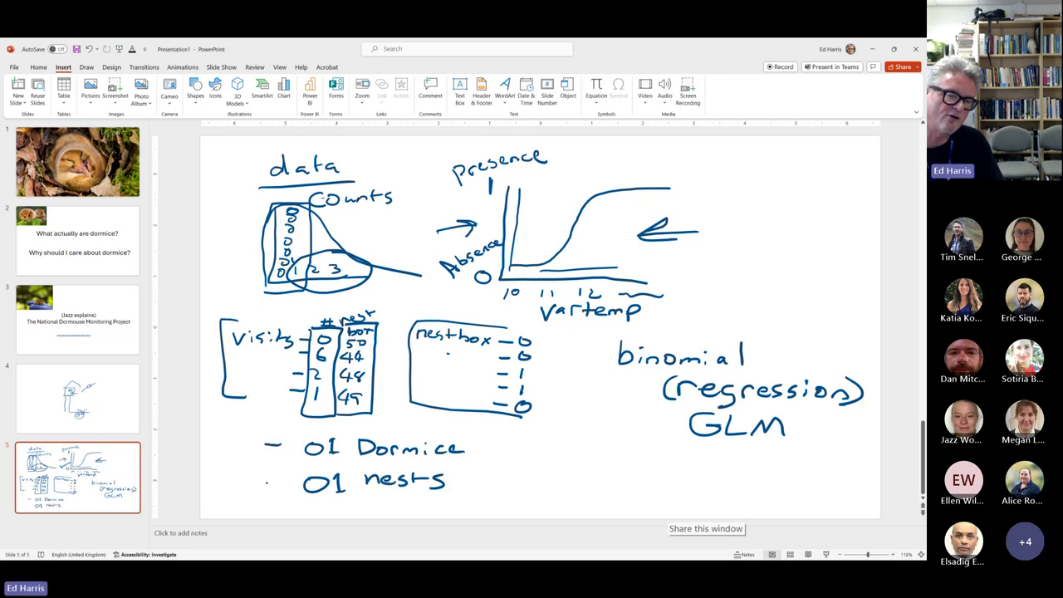
pyautogui.moveTo(266, 482)
pyautogui.mouseDown()
pyautogui.moveTo(283, 483)
pyautogui.moveTo(284, 503)
pyautogui.moveTo(343, 508)
pyautogui.moveTo(491, 508)
pyautogui.moveTo(508, 488)
pyautogui.moveTo(510, 508)
pyautogui.moveTo(601, 498)
pyautogui.mouseUp()
pyautogui.moveTo(599, 493); pyautogui.dragTo(633, 499)
pyautogui.moveTo(623, 488); pyautogui.dragTo(663, 499)
pyautogui.click(666, 497)
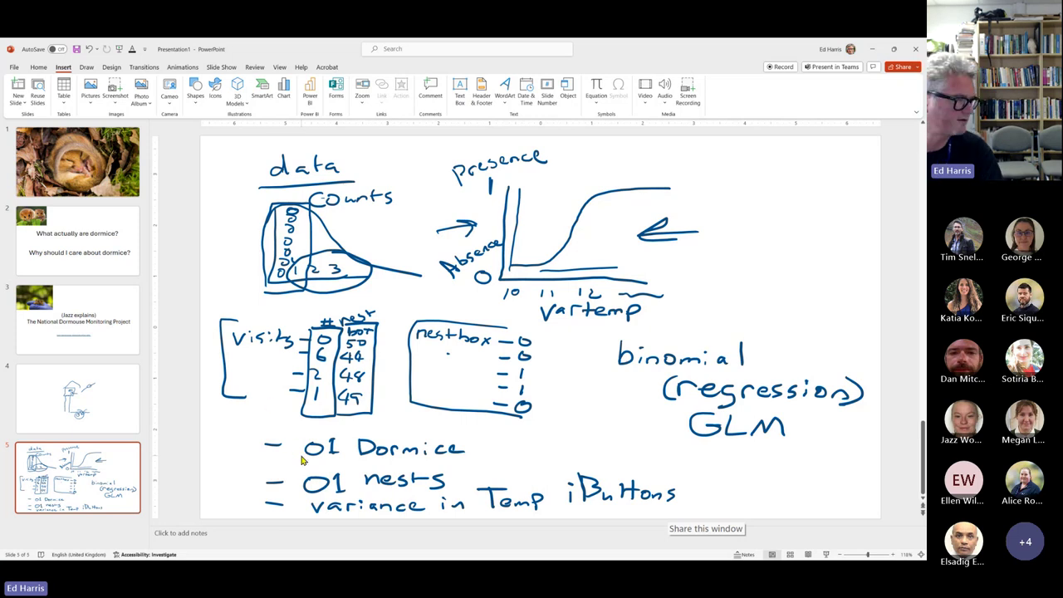
# - Switch to File Explorer and open visit.xlsx from the tidy data folder in Excel, enlarged for reading
pyautogui.hotkey('alt', 'Tab')
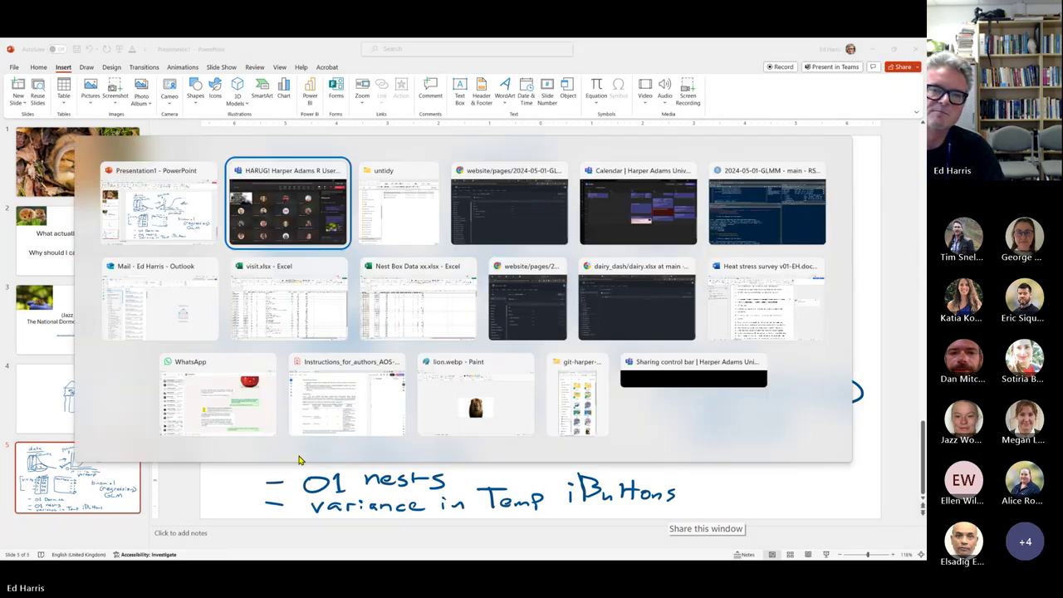
pyautogui.hotkey('alt', 'Tab')
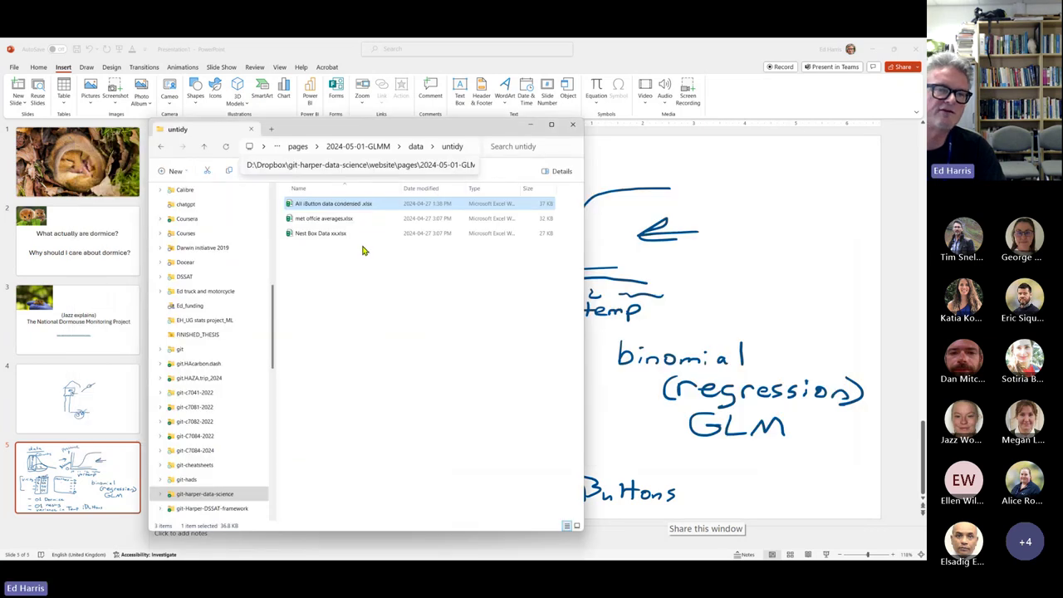
pyautogui.click(415, 147)
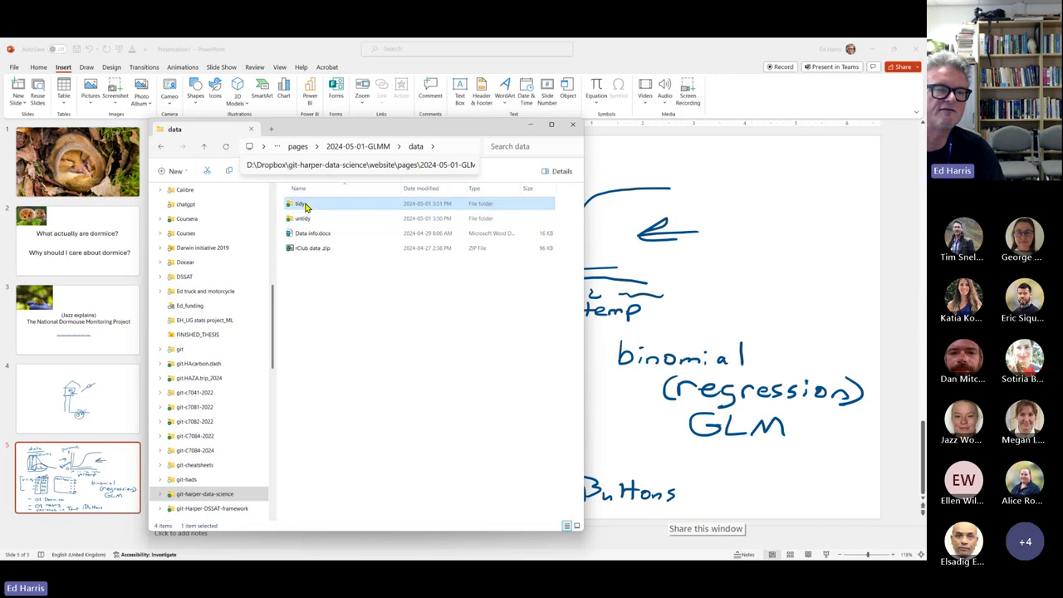
pyautogui.doubleClick(334, 245)
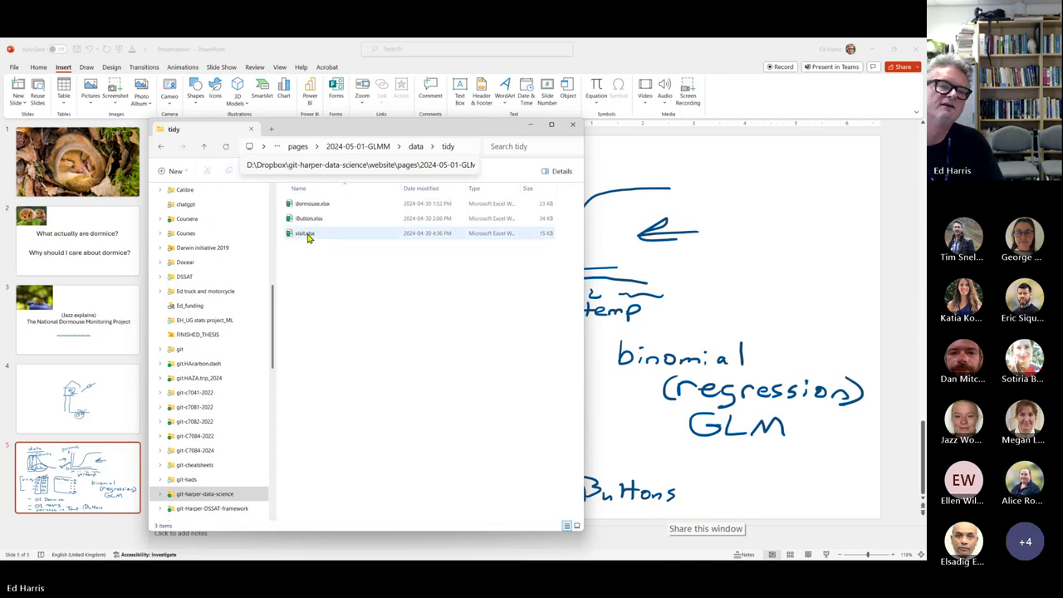
pyautogui.doubleClick(304, 234)
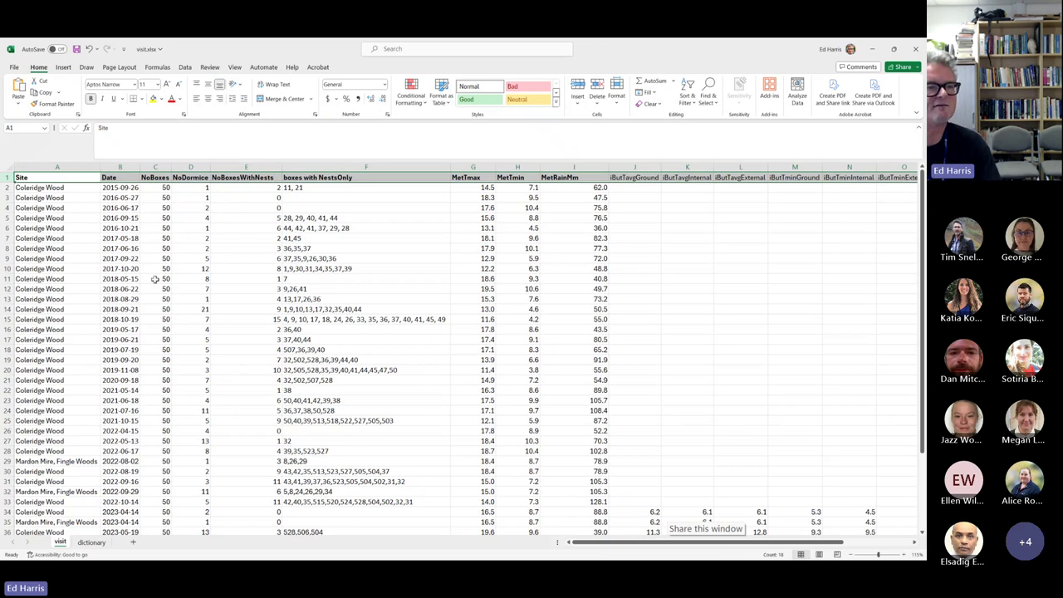
pyautogui.scroll(8, 143, 264)
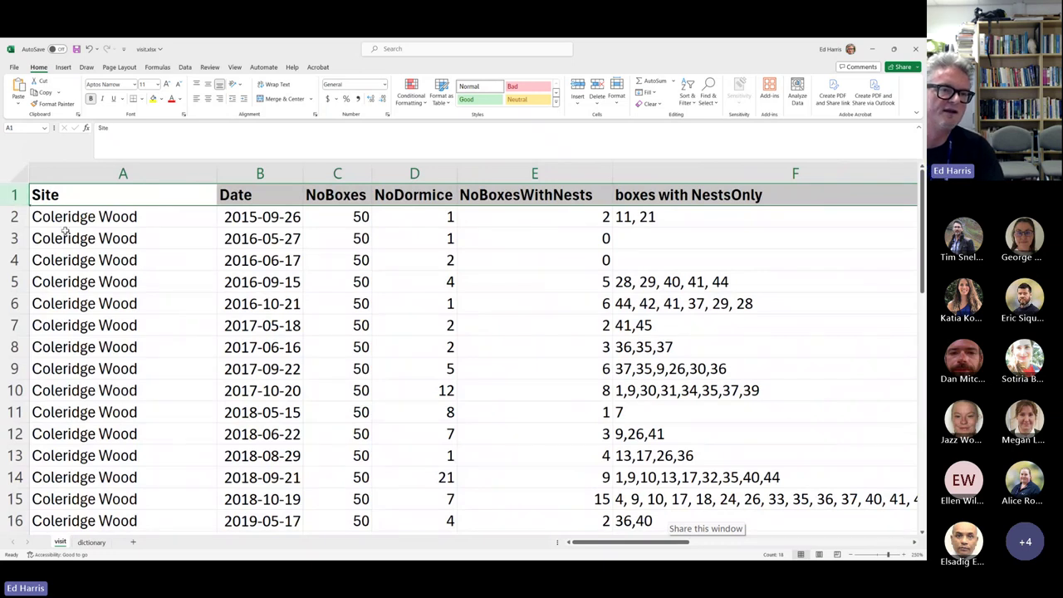
# - Switch to Nest Box Data xx.xlsx and examine the Dormice data columns, including no of dormice and Weight (g)
pyautogui.hotkey('alt', 'Tab')
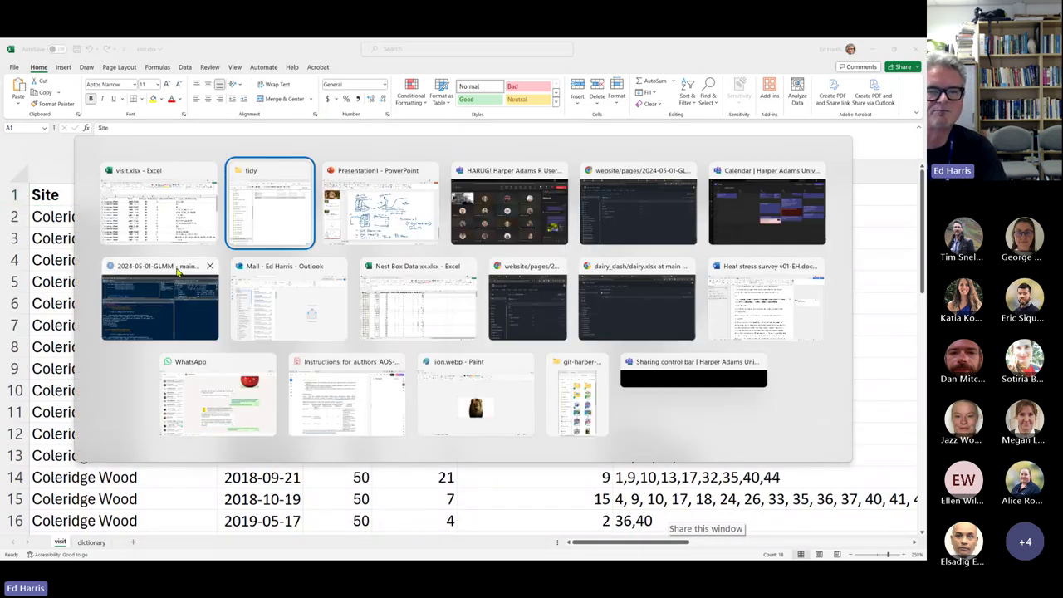
pyautogui.press('Tab')
pyautogui.press('Tab')
pyautogui.press('Tab')
pyautogui.press('Tab')
pyautogui.press('Tab')
pyautogui.press('Tab')
pyautogui.press('Tab')
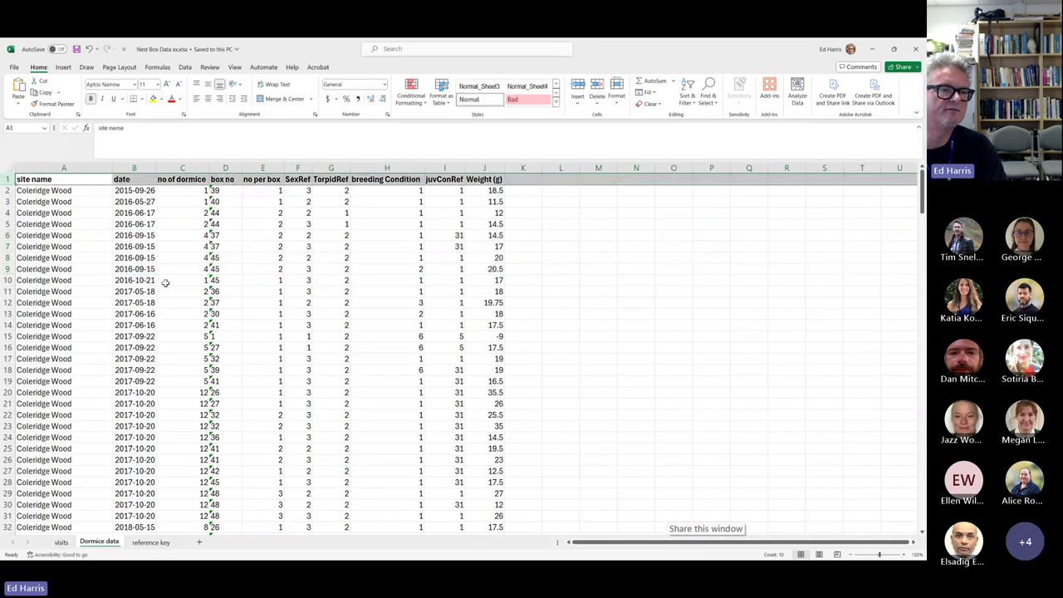
pyautogui.keyDown('ctrl'); pyautogui.scroll(5, 166, 283); pyautogui.keyUp('ctrl')
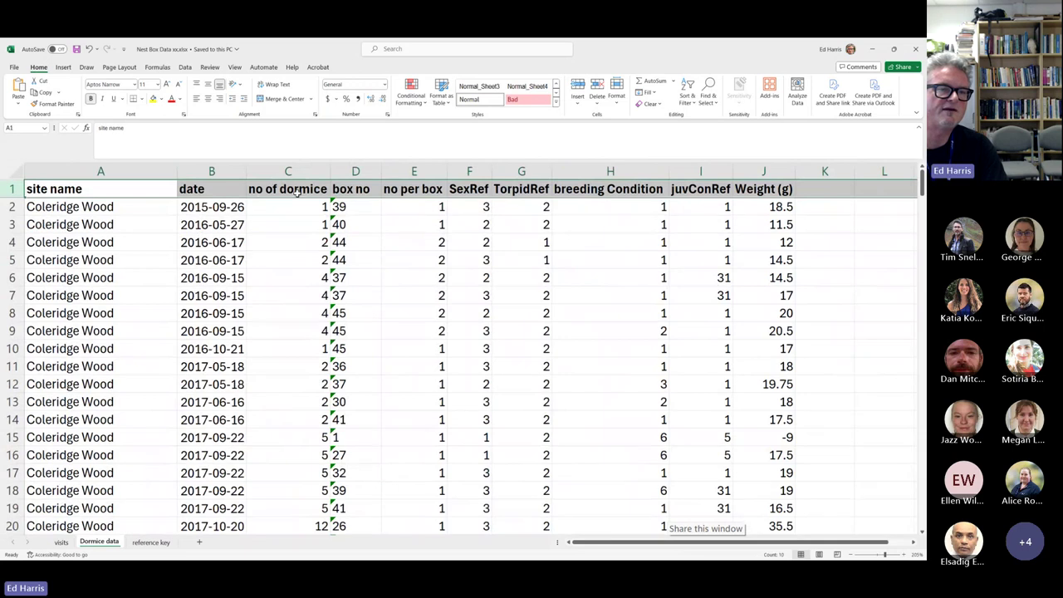
pyautogui.click(296, 190)
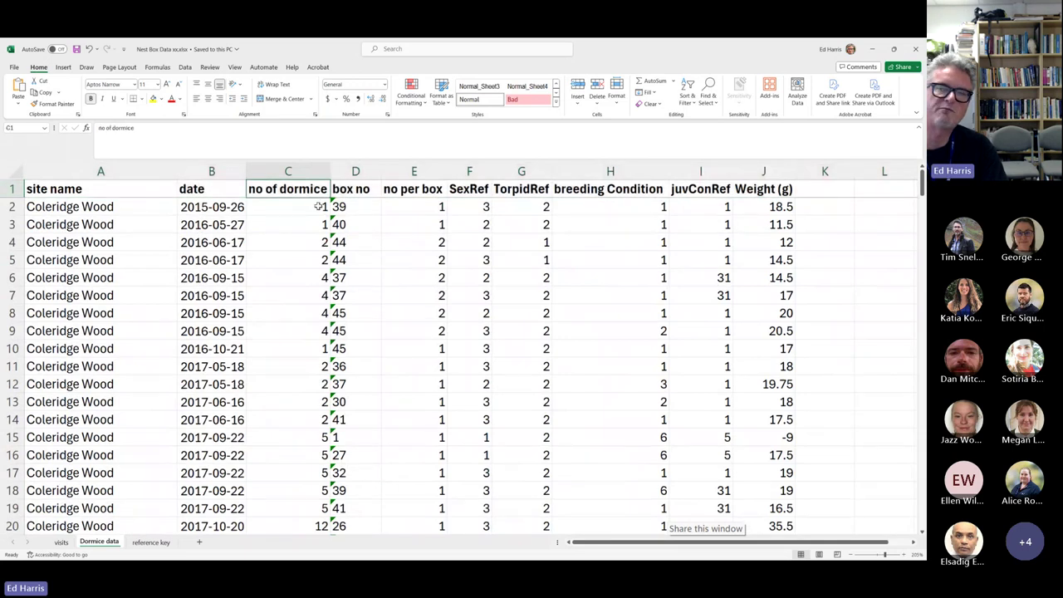
pyautogui.click(779, 192)
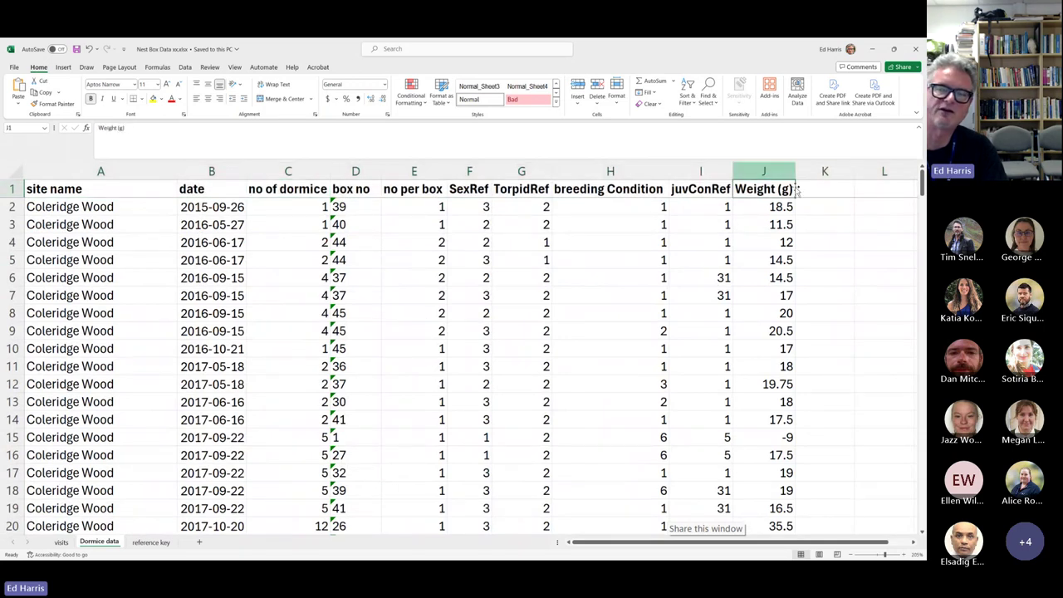
# - Return to visit.xlsx and examine the MetTmax, MetTmin and MetRainMm weather columns
pyautogui.hotkey('alt', 'Tab')
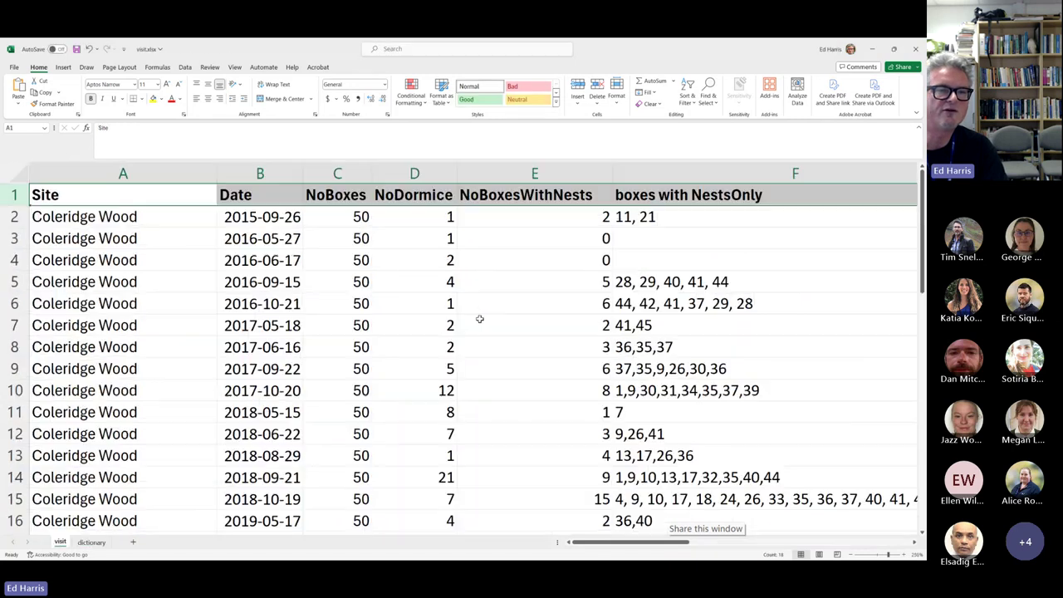
pyautogui.keyDown('ctrl'); pyautogui.scroll(-1, 463, 322); pyautogui.keyUp('ctrl')
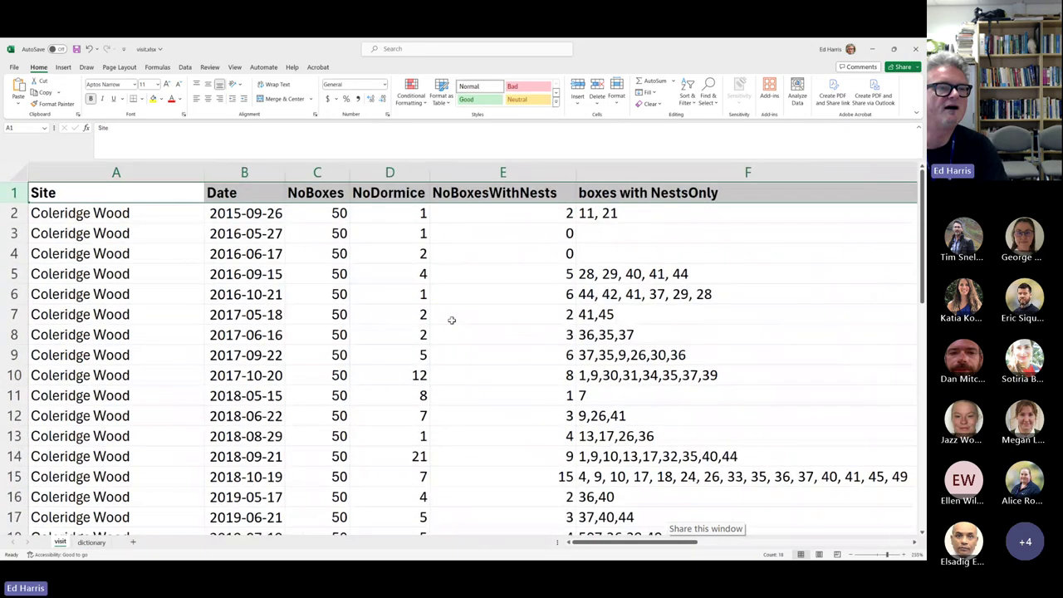
pyautogui.hotkey('alt', 'Tab')
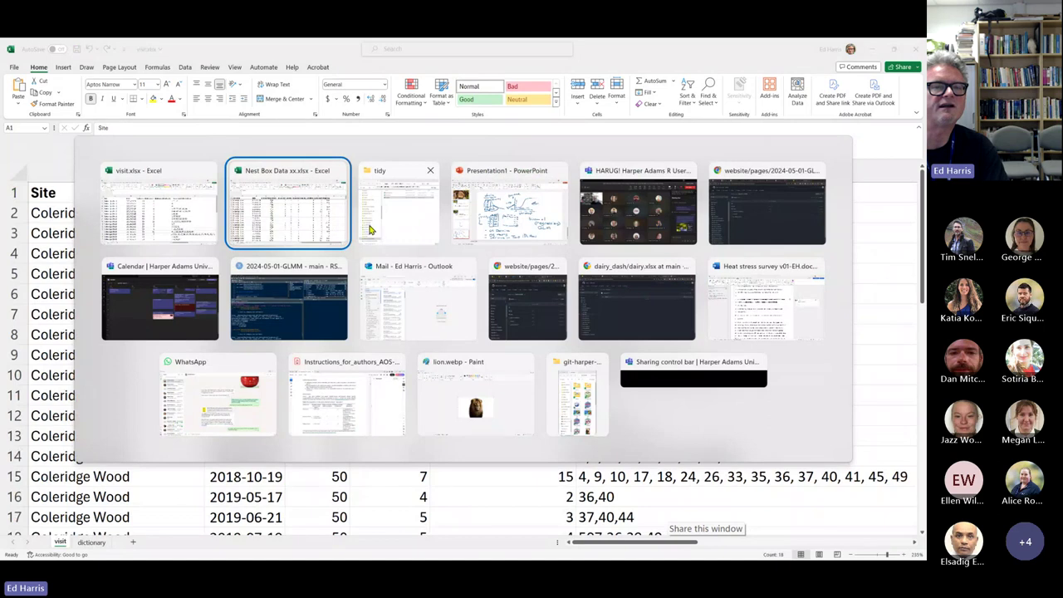
pyautogui.click(160, 211)
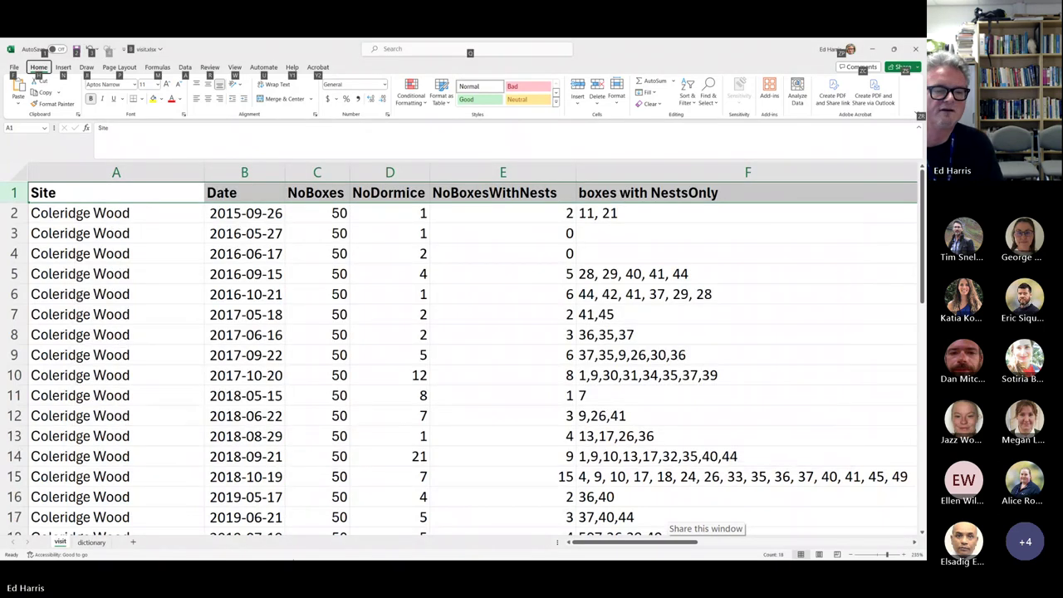
pyautogui.hscroll(5, 501, 462)
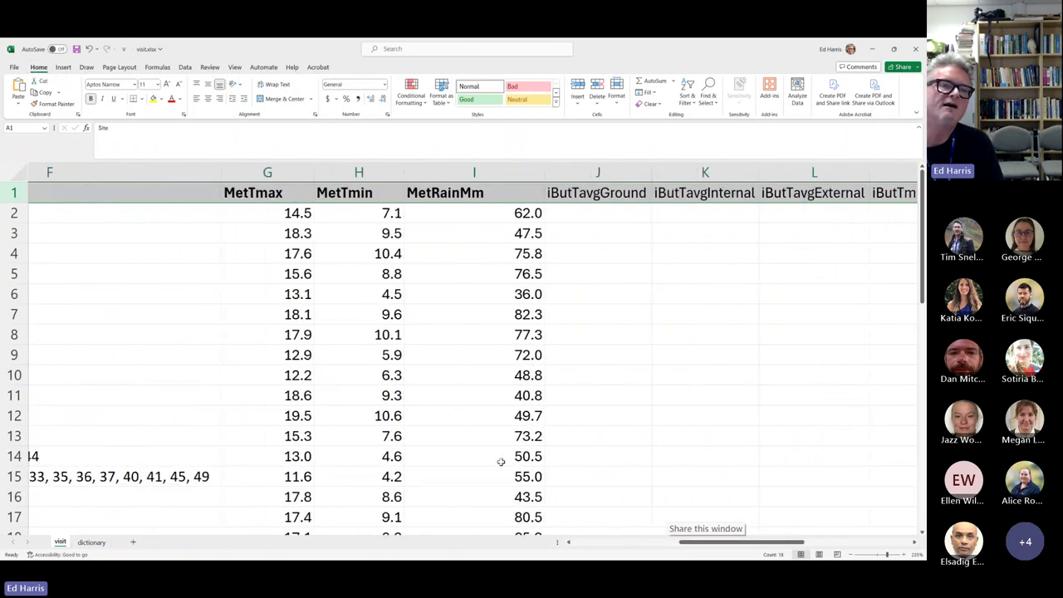
pyautogui.click(277, 171)
pyautogui.click(353, 172)
pyautogui.click(458, 172)
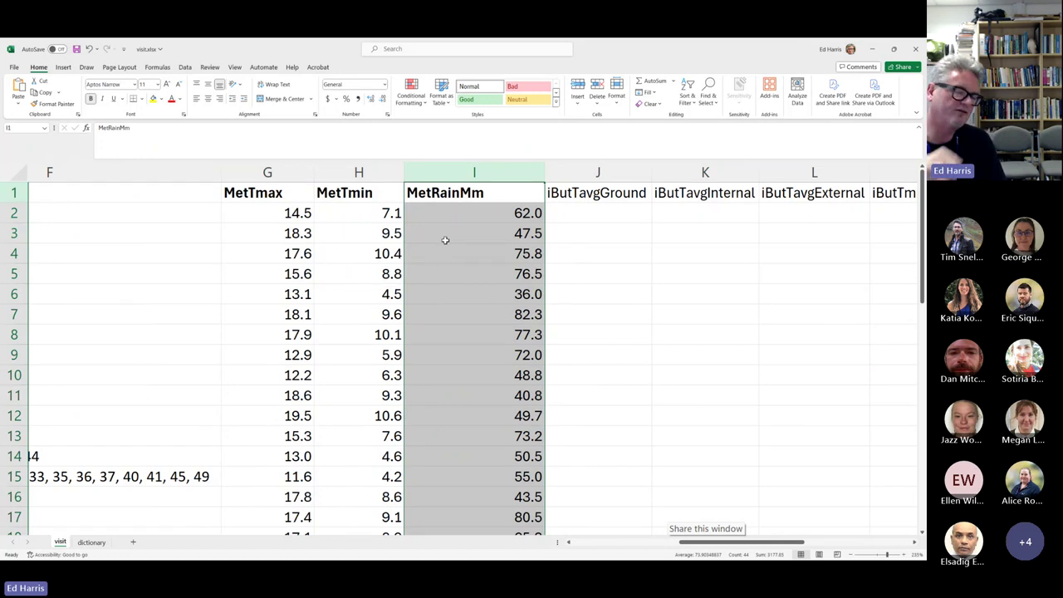
# - Examine the Date column of the visit sheet, including the first visit's date
pyautogui.click(578, 545)
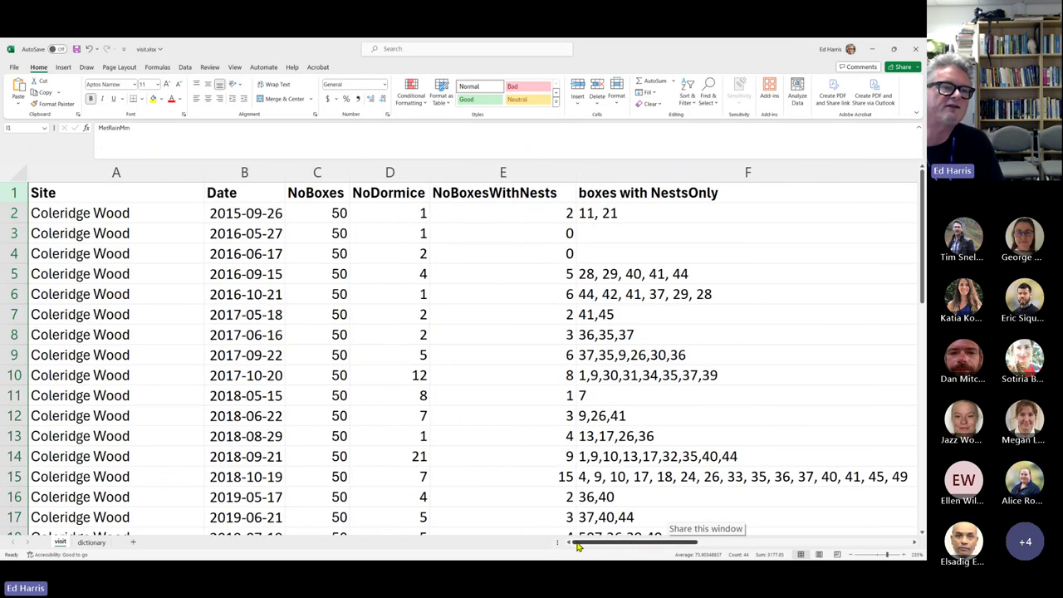
pyautogui.click(247, 172)
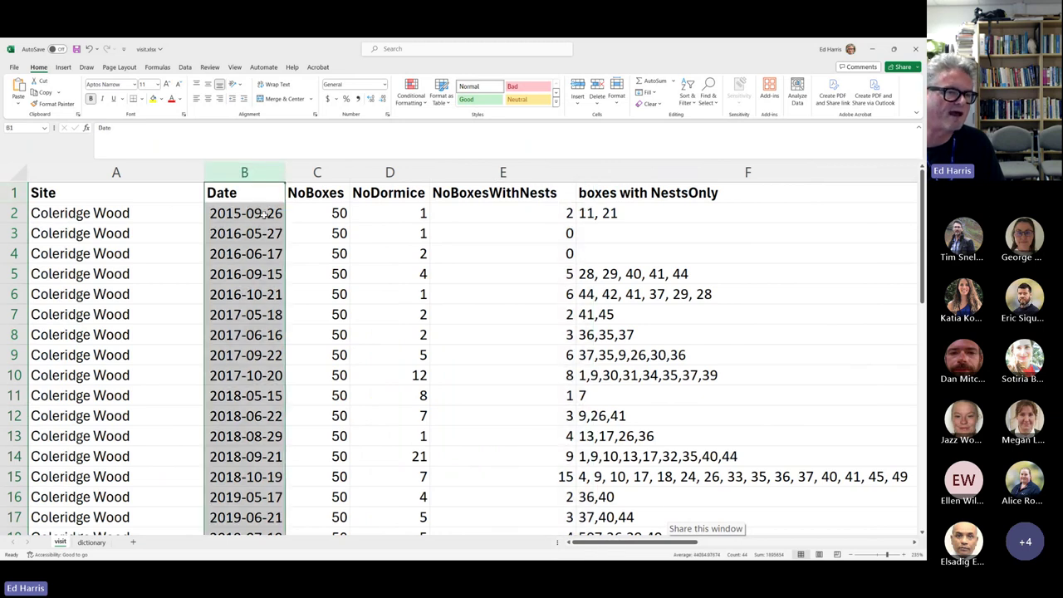
pyautogui.click(262, 214)
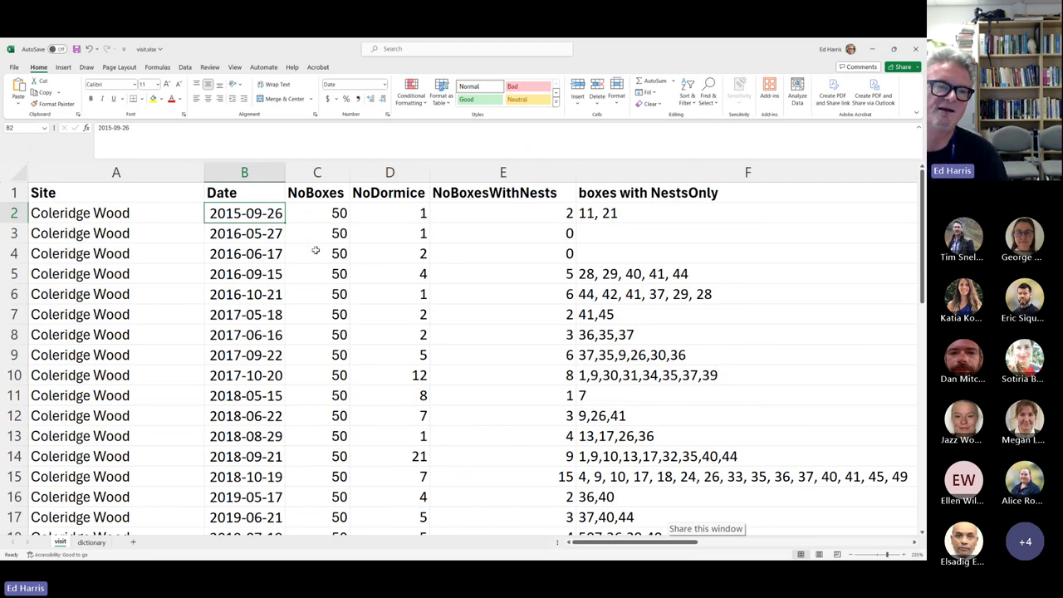
pyautogui.click(249, 172)
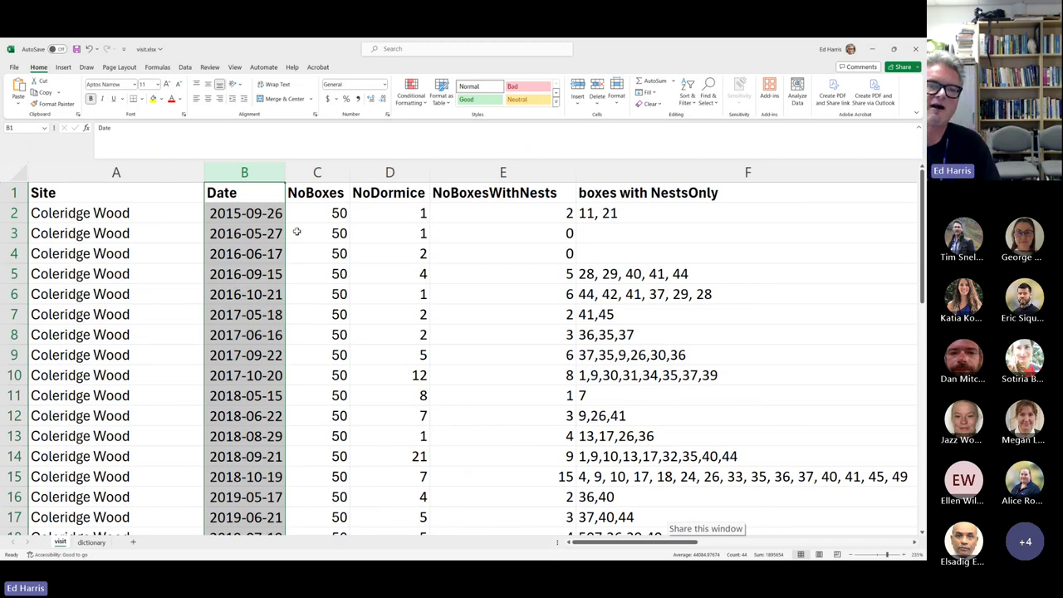
# - Switch to the tidy folder in File Explorer and point out the dormouse.xlsx and iButton.xlsx files
pyautogui.hotkey('alt', 'Tab')
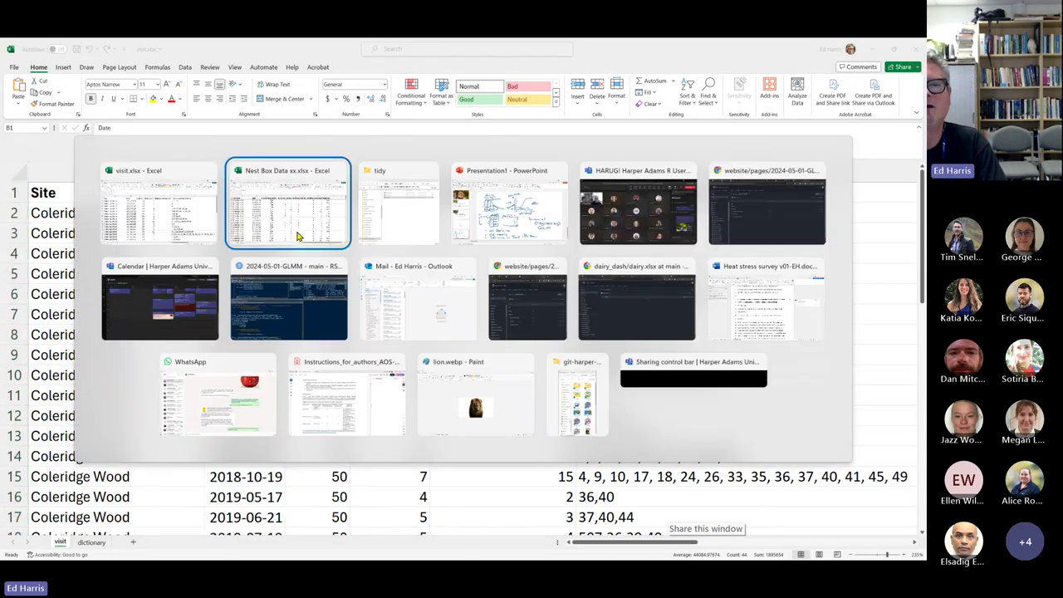
pyautogui.press('Tab')
pyautogui.press('Tab')
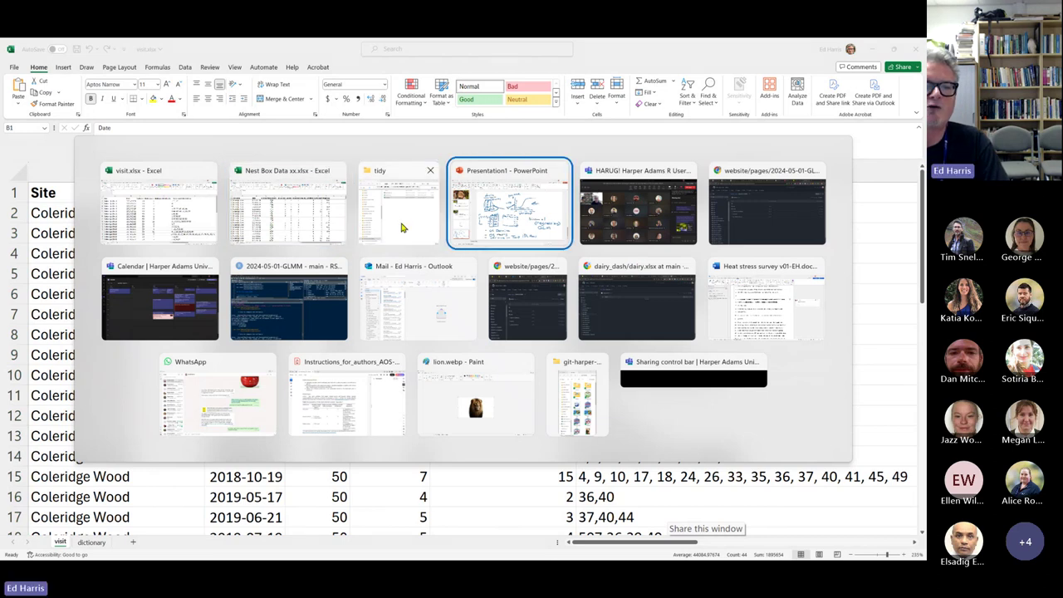
pyautogui.click(404, 226)
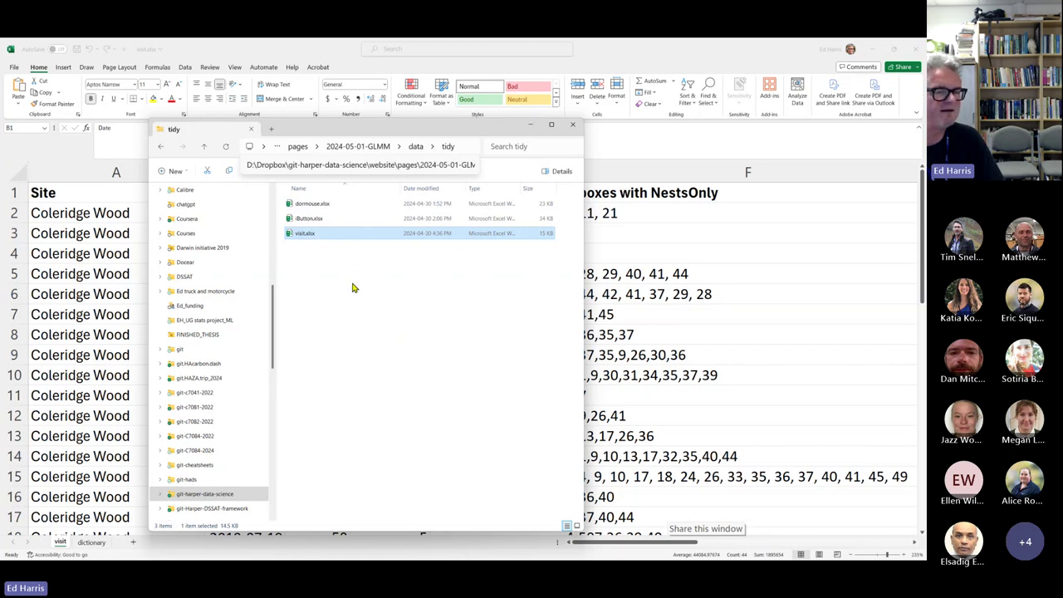
pyautogui.click(316, 208)
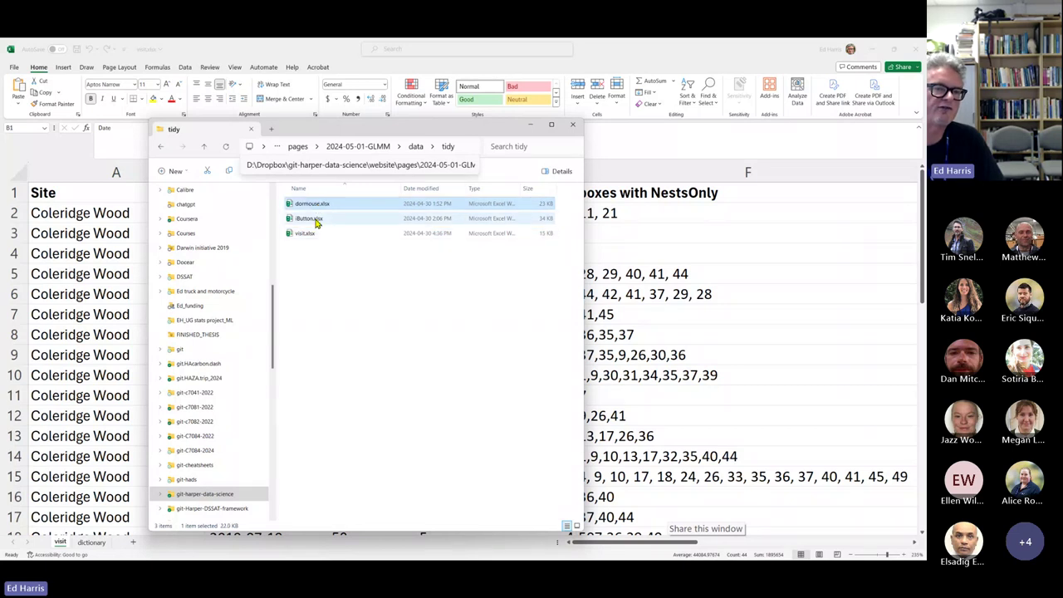
pyautogui.click(315, 218)
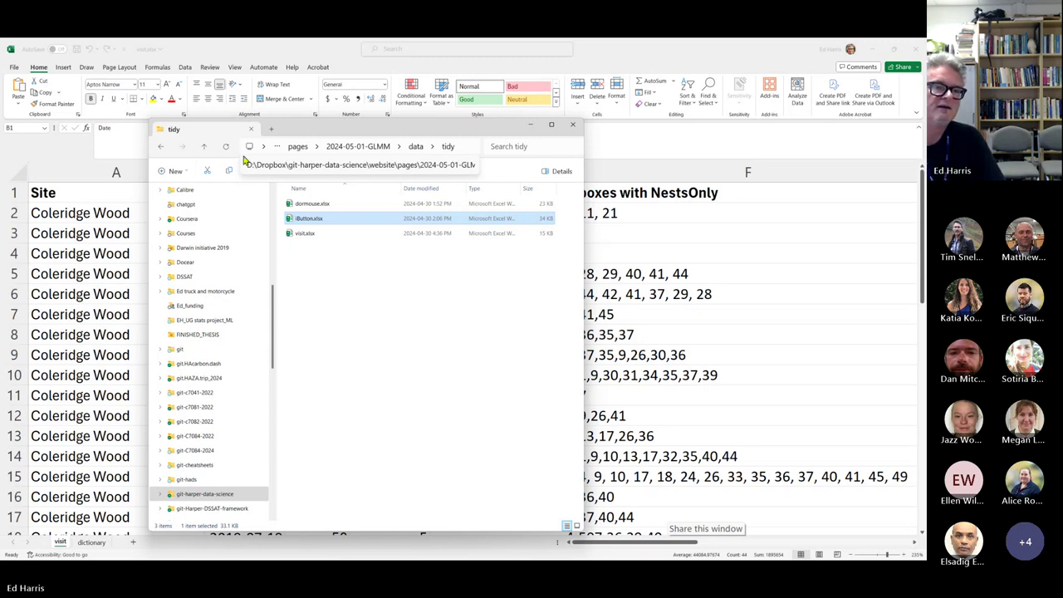
# - Examine the 2024-05-01-GLMM project folder and its Rproj file, and reopen the data folder
pyautogui.click(204, 147)
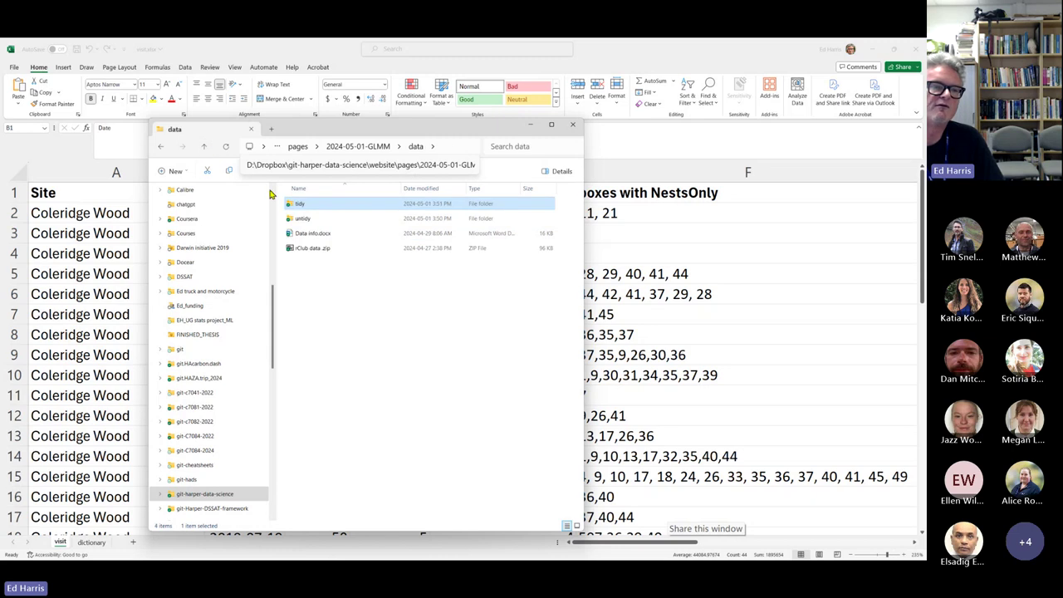
pyautogui.click(205, 147)
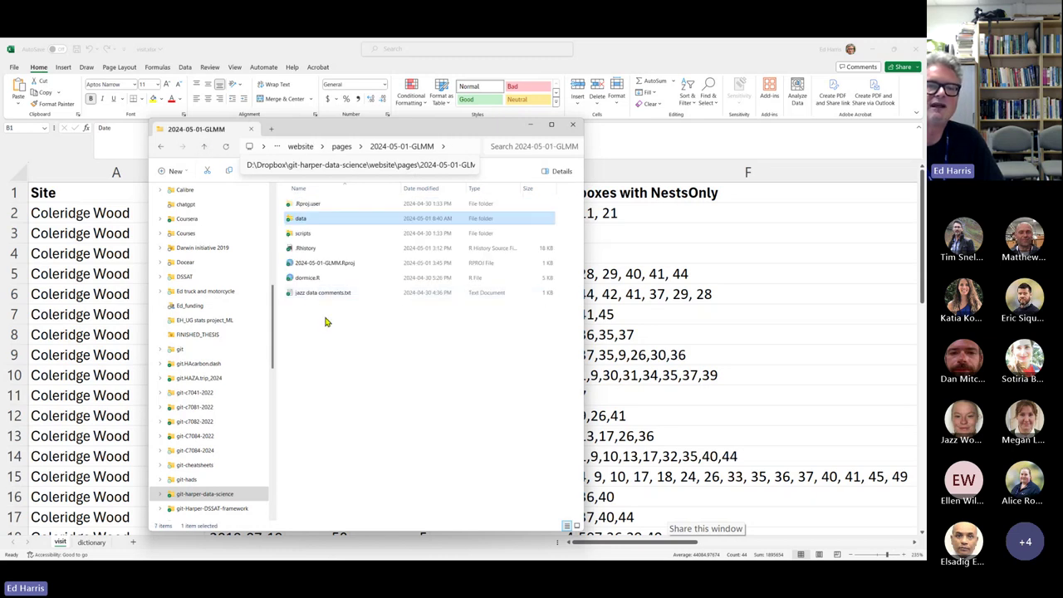
pyautogui.click(336, 264)
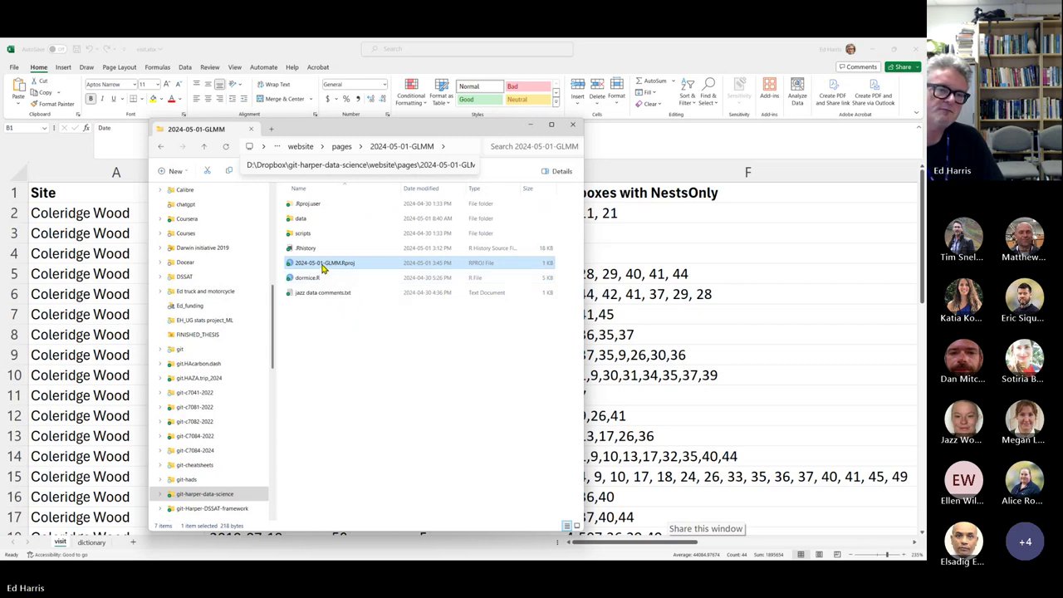
pyautogui.doubleClick(304, 221)
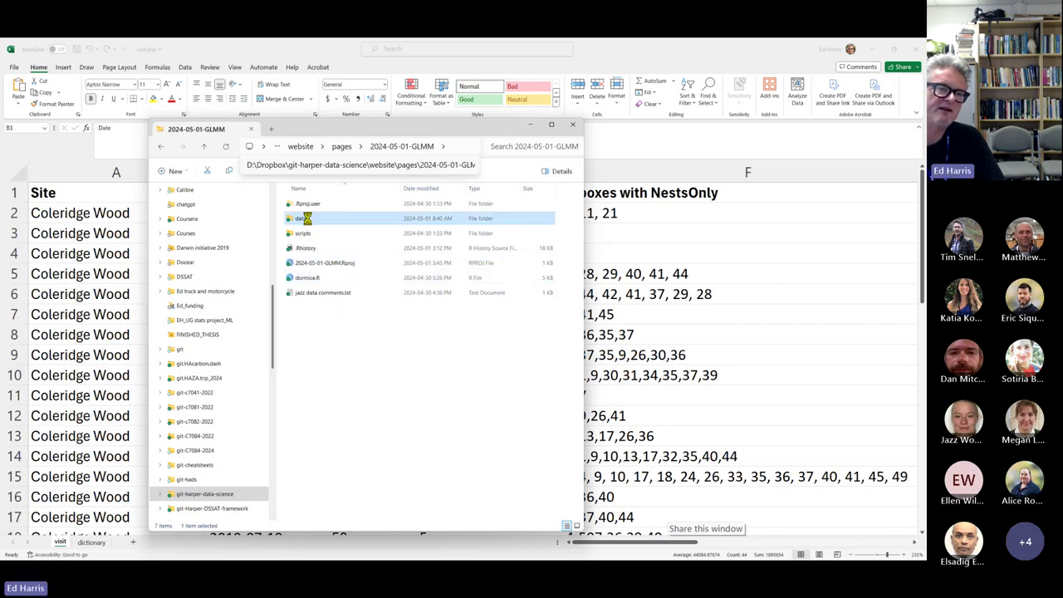
pyautogui.hotkey('alt', 'Left')
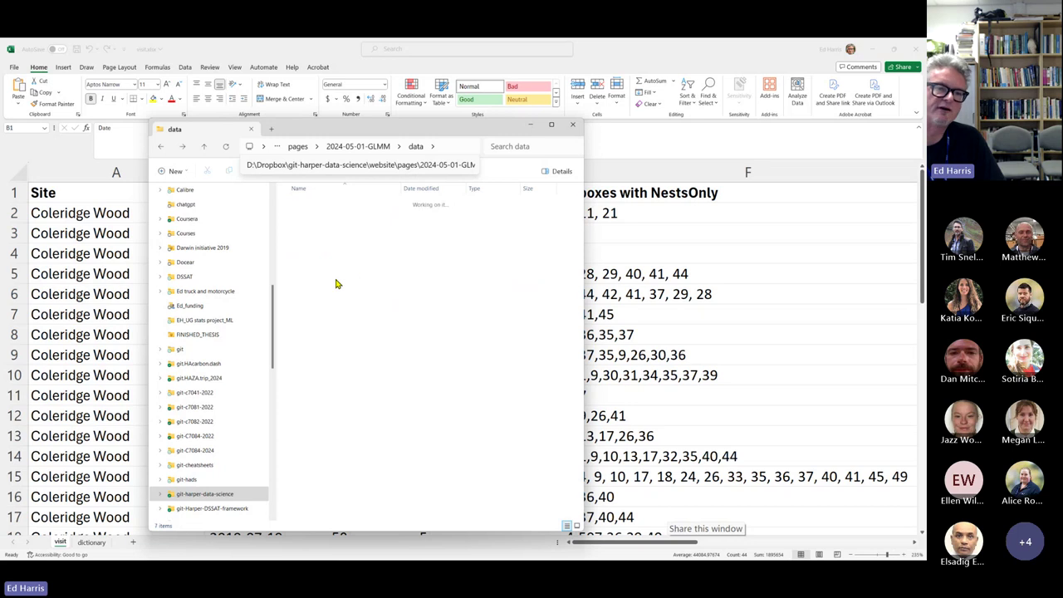
# - Examine libraries.R and data.R in the project's scripts folder, and return to the 2024-05-01-GLMM folder
pyautogui.doubleClick(302, 235)
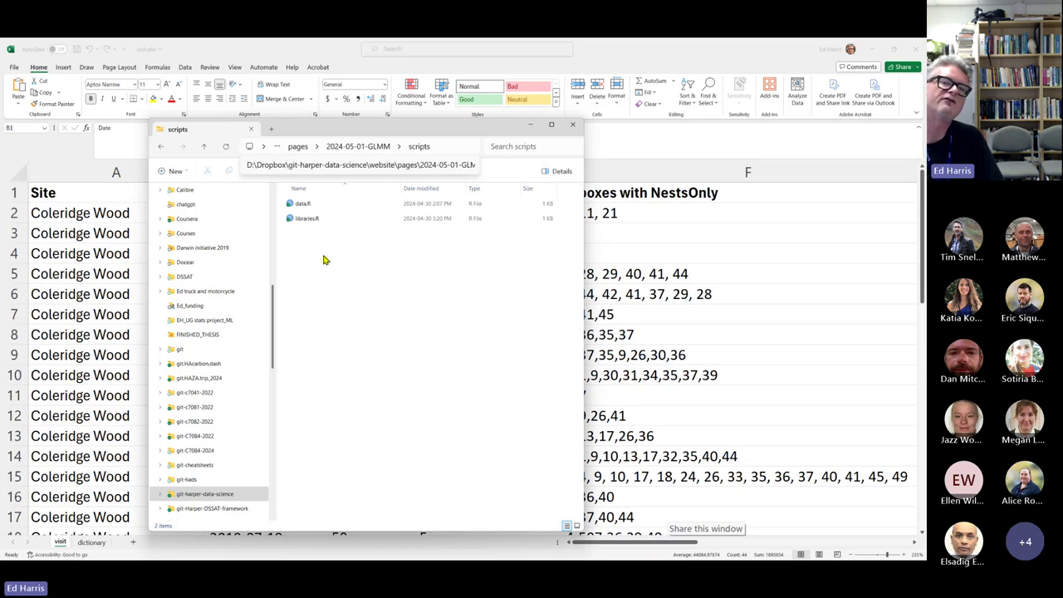
pyautogui.click(306, 219)
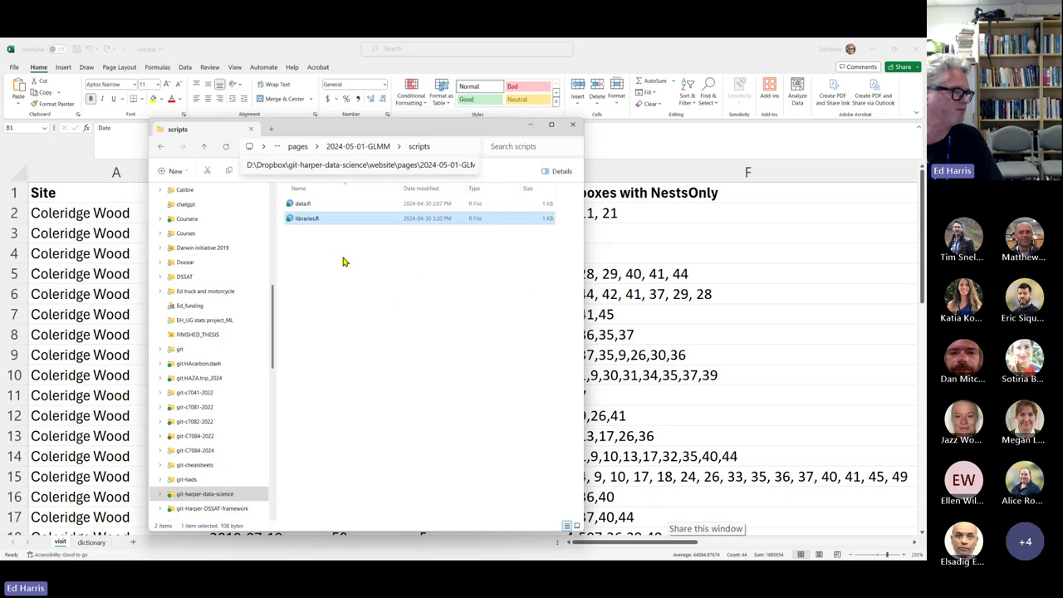
pyautogui.click(307, 205)
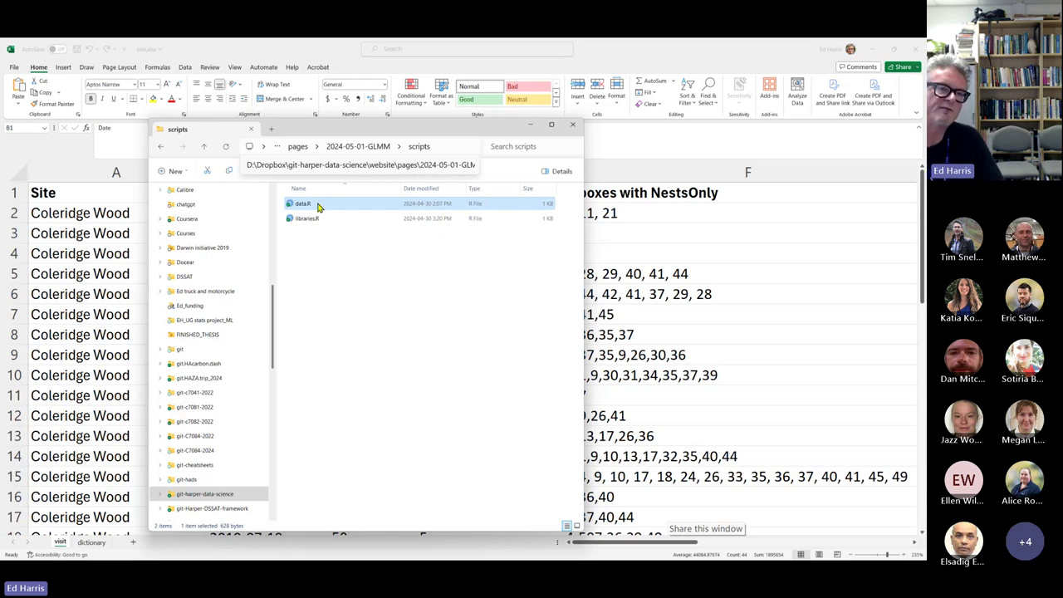
pyautogui.click(204, 147)
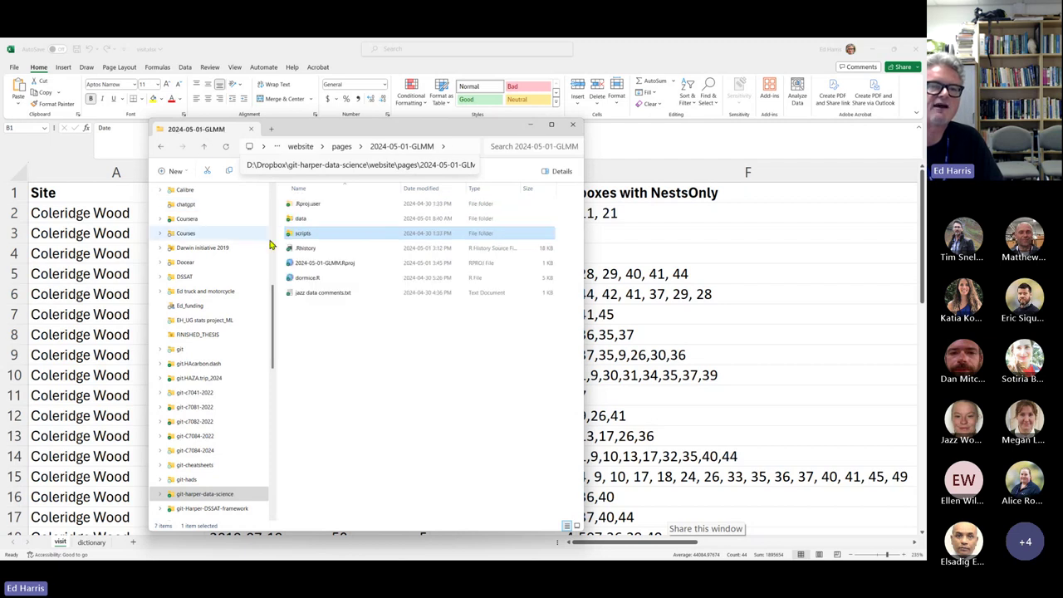
# - Open the 2024-05-01-GLMM.Rproj project in RStudio and list the contents of its 2024-05-01-GLMM root folder
pyautogui.click(339, 265)
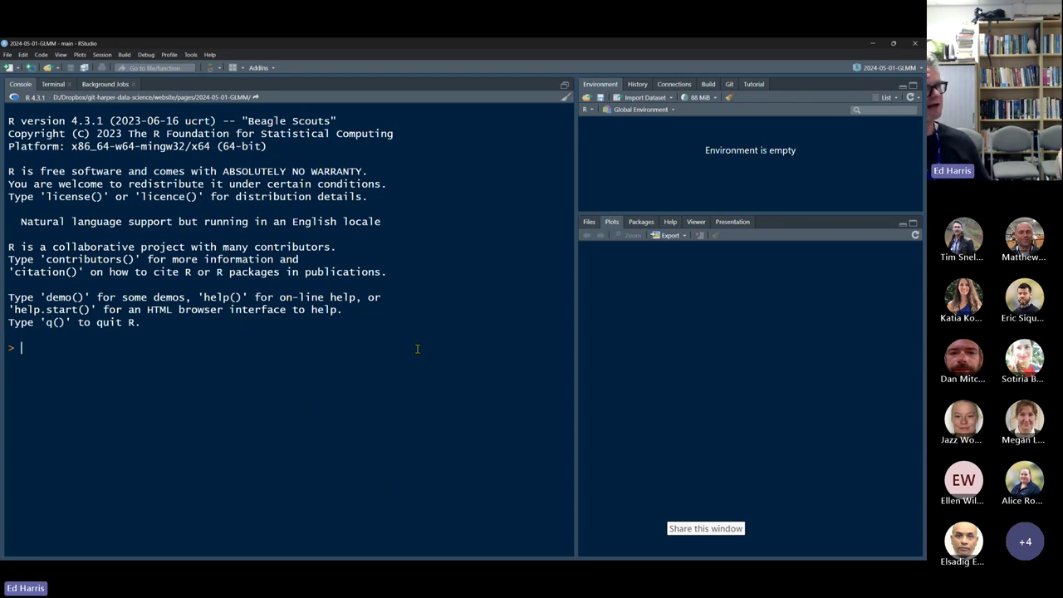
pyautogui.click(589, 222)
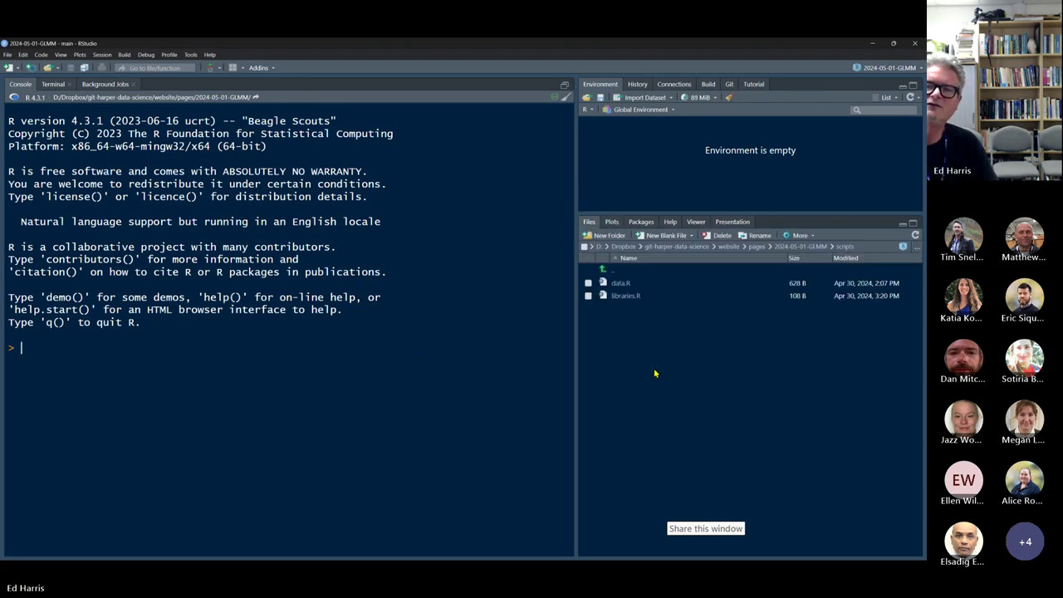
pyautogui.click(807, 248)
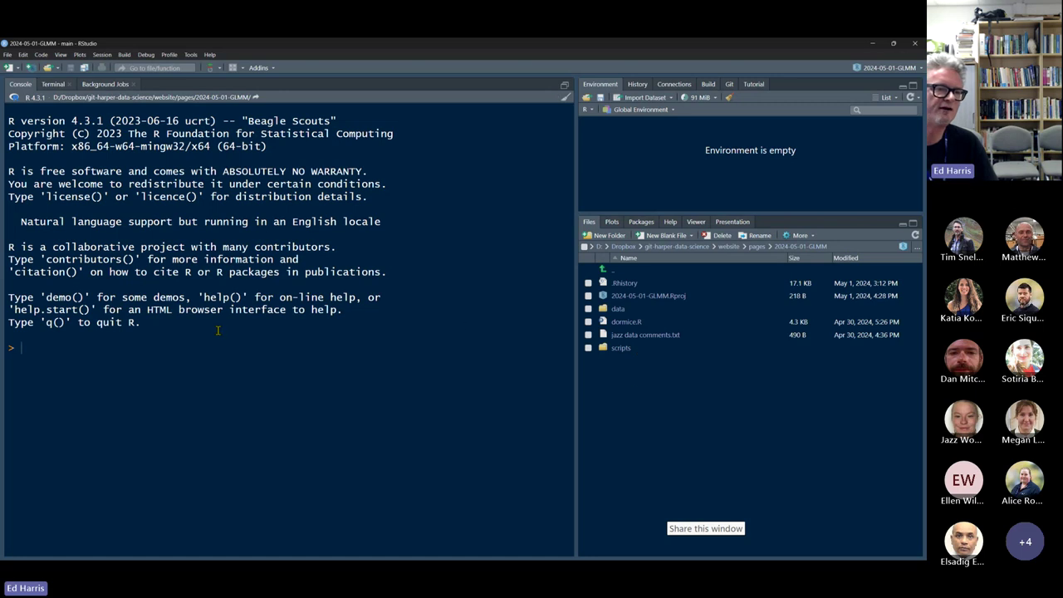
# - Check the working directory with getwd() and highlight the project folder name in the returned path
pyautogui.write('ge')
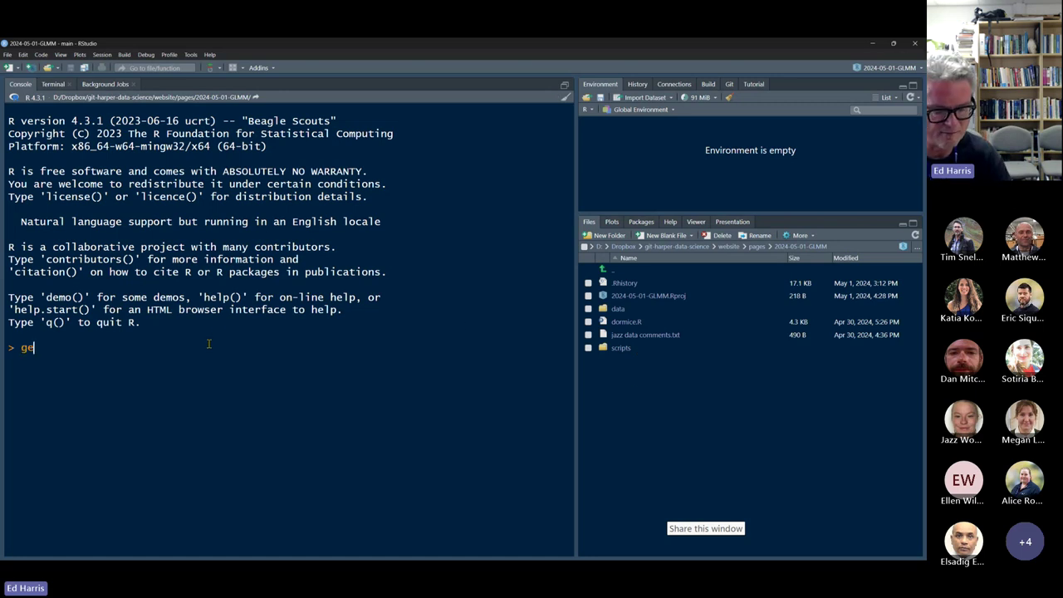
pyautogui.write('twd()')
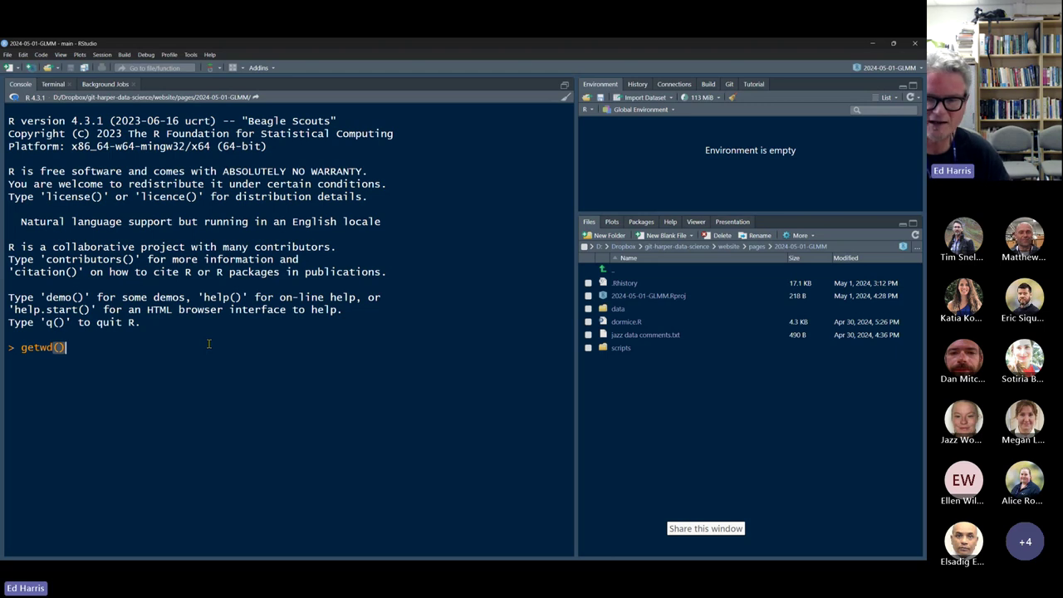
pyautogui.press('Return')
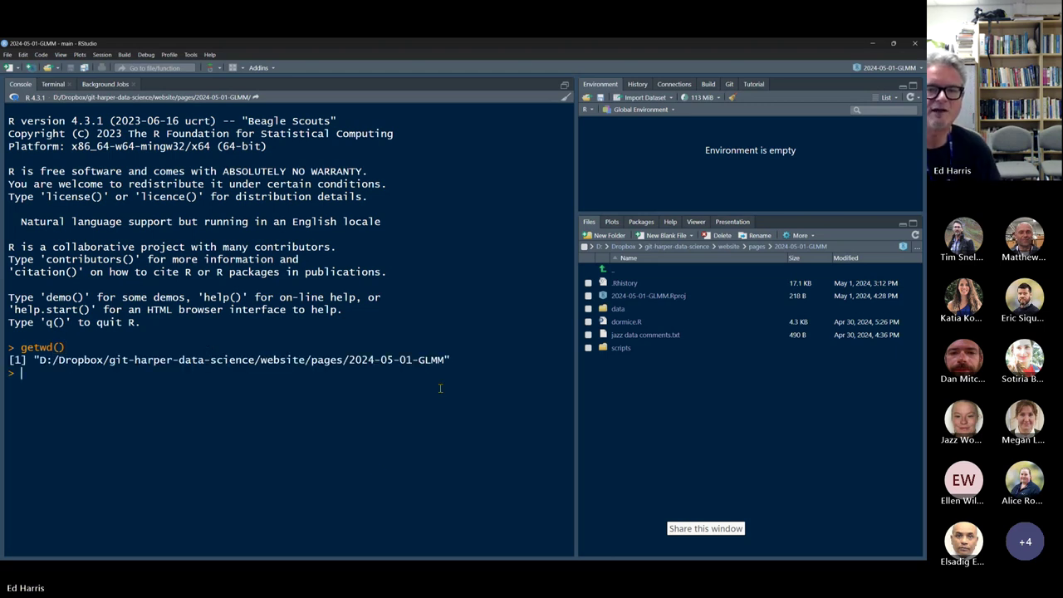
pyautogui.doubleClick(421, 360)
pyautogui.moveTo(421, 360); pyautogui.dragTo(351, 361)
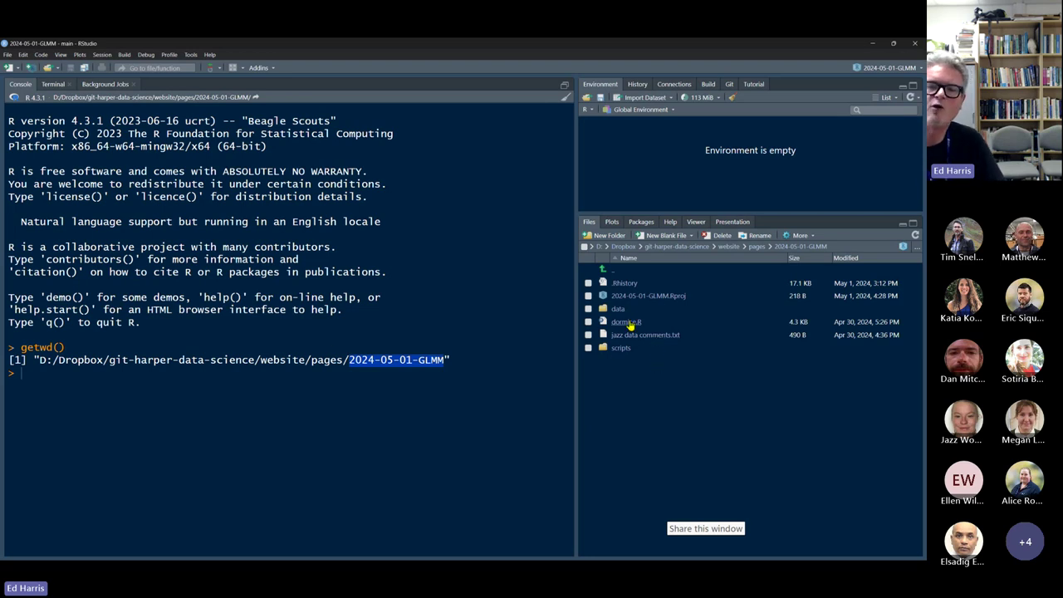
# - Open dormice.R from the project folder and enlarge the script area to show the beginning of the file
pyautogui.click(636, 327)
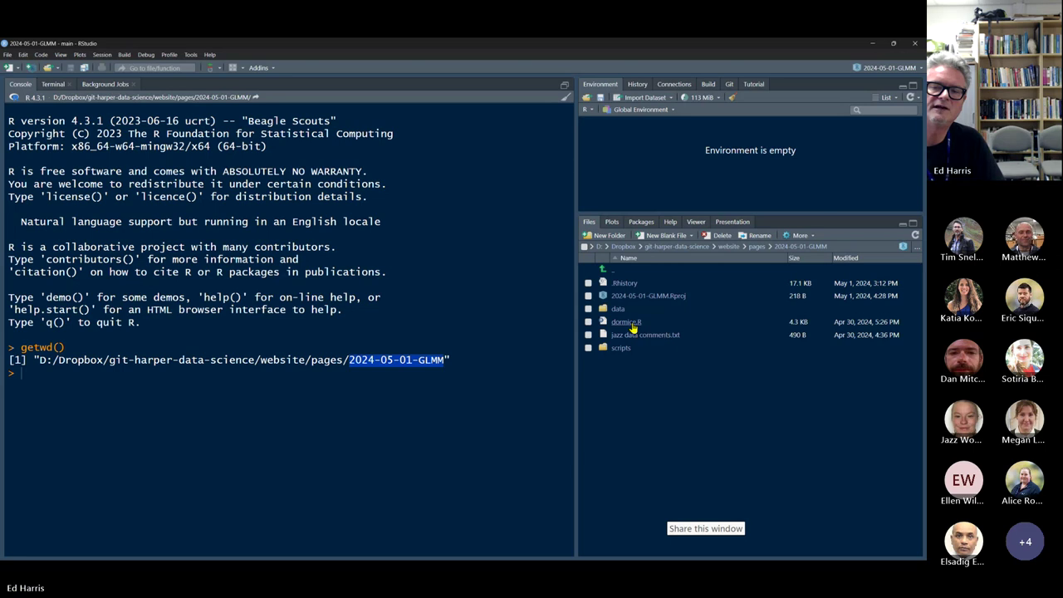
pyautogui.moveTo(319, 241); pyautogui.dragTo(318, 494)
pyautogui.scroll(5, 287, 366)
pyautogui.scroll(20, 286, 365)
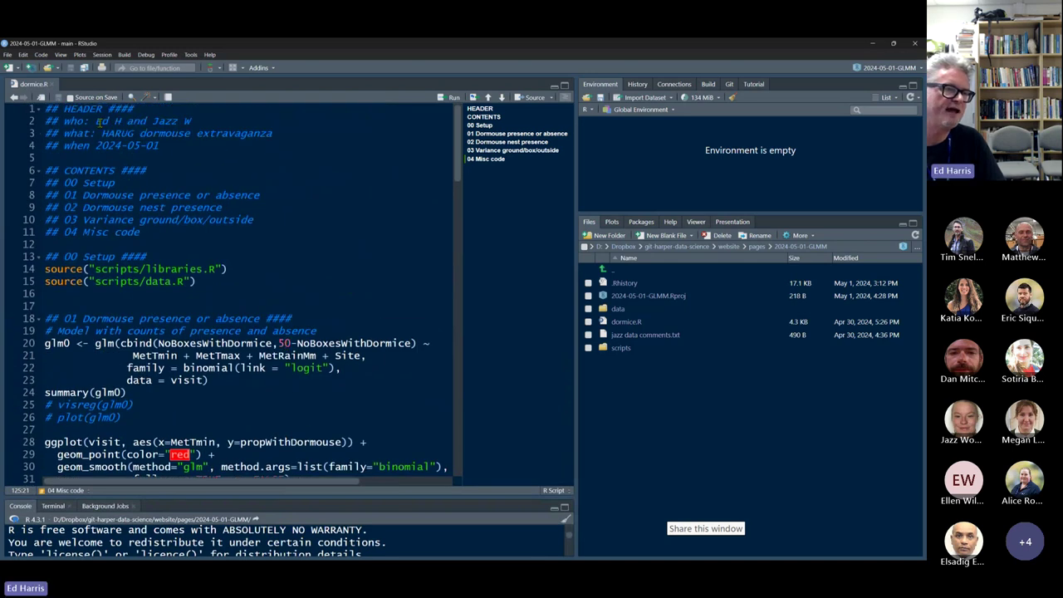
# - Point out the HEADER block and the CONTENTS block of dormice.R by highlighting each one
pyautogui.moveTo(159, 146); pyautogui.dragTo(44, 109)
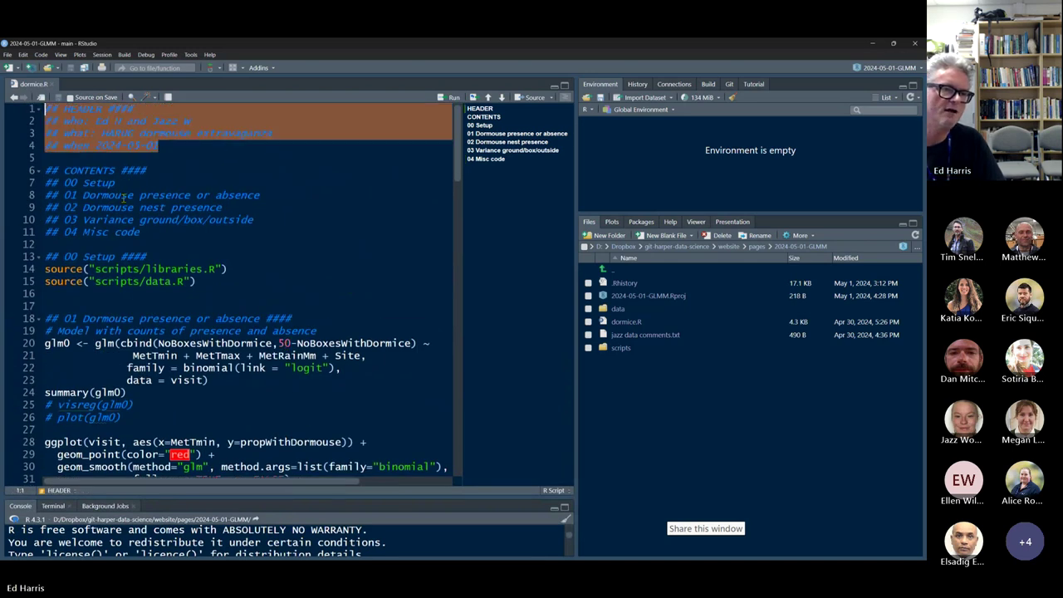
pyautogui.moveTo(148, 235); pyautogui.dragTo(44, 170)
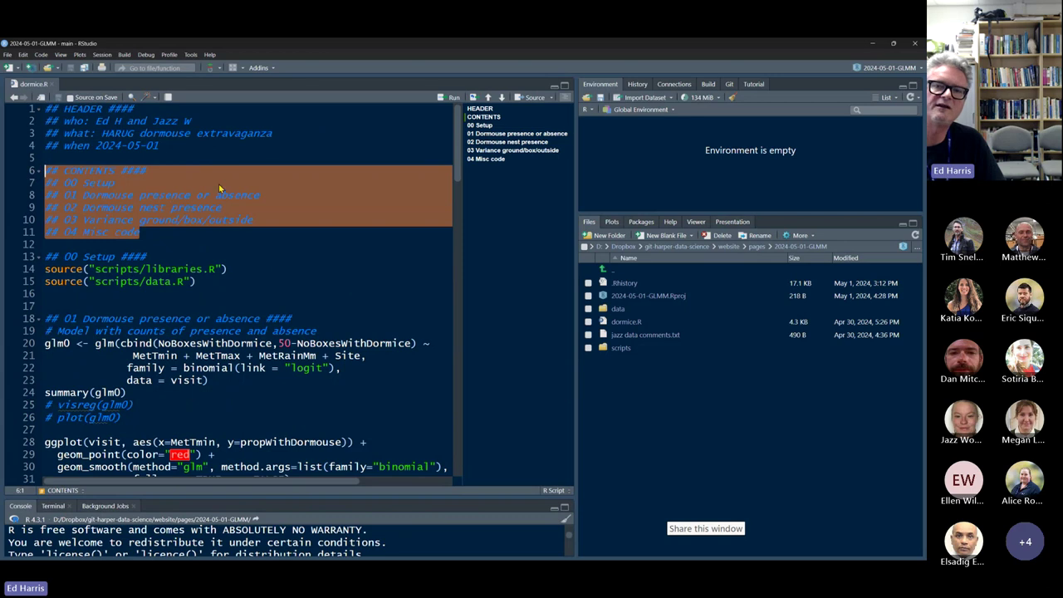
pyautogui.click(186, 220)
# - Go through the contents entries of dormice.R one by one, from 00 Setup to 04 Misc code
pyautogui.moveTo(114, 183); pyautogui.dragTo(45, 183)
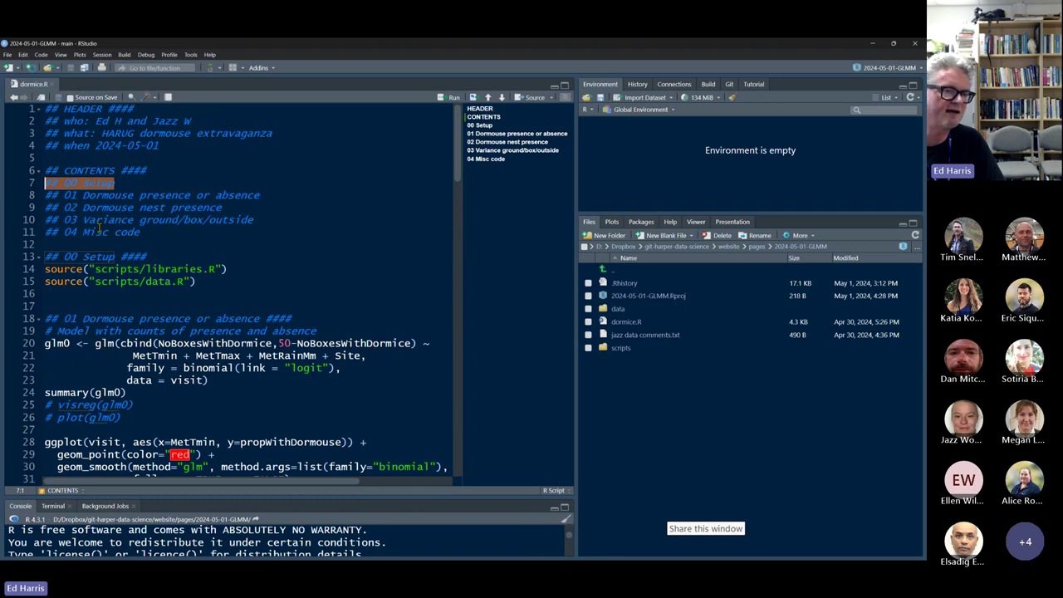
pyautogui.moveTo(262, 199); pyautogui.dragTo(38, 198)
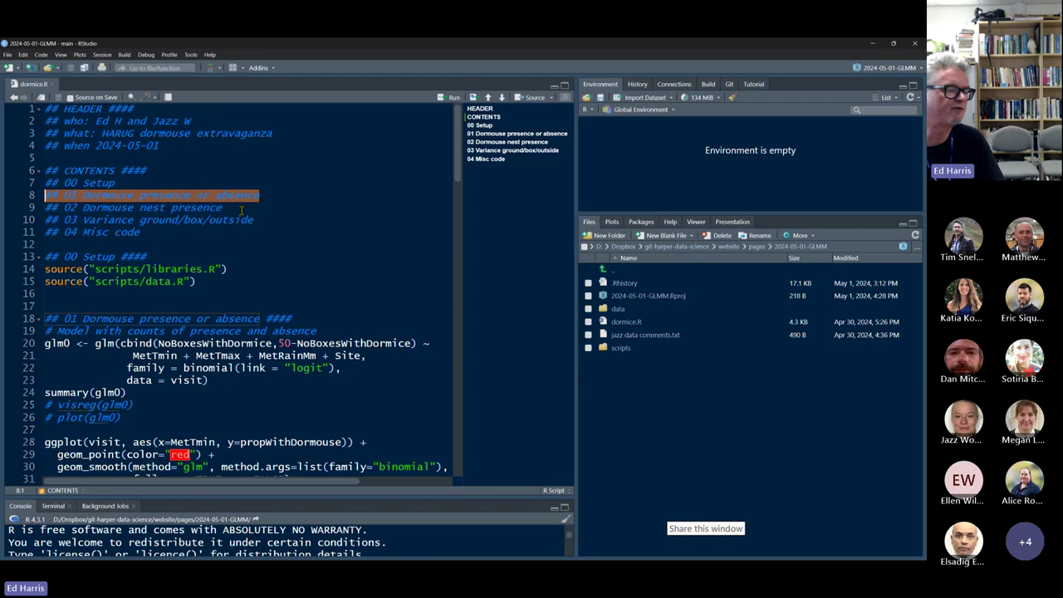
pyautogui.moveTo(239, 209); pyautogui.dragTo(46, 212)
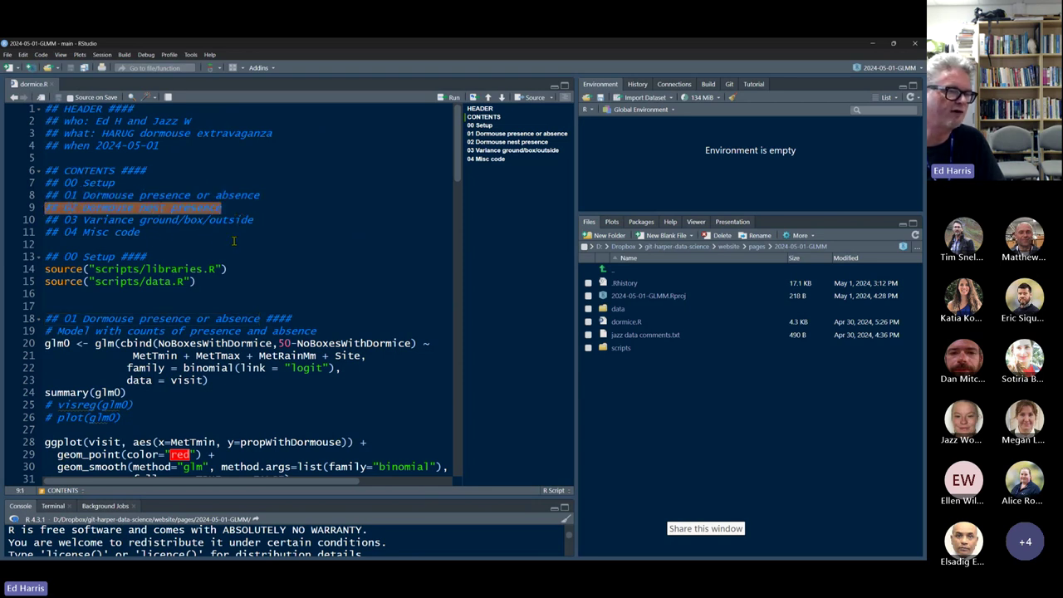
pyautogui.moveTo(265, 221); pyautogui.dragTo(44, 221)
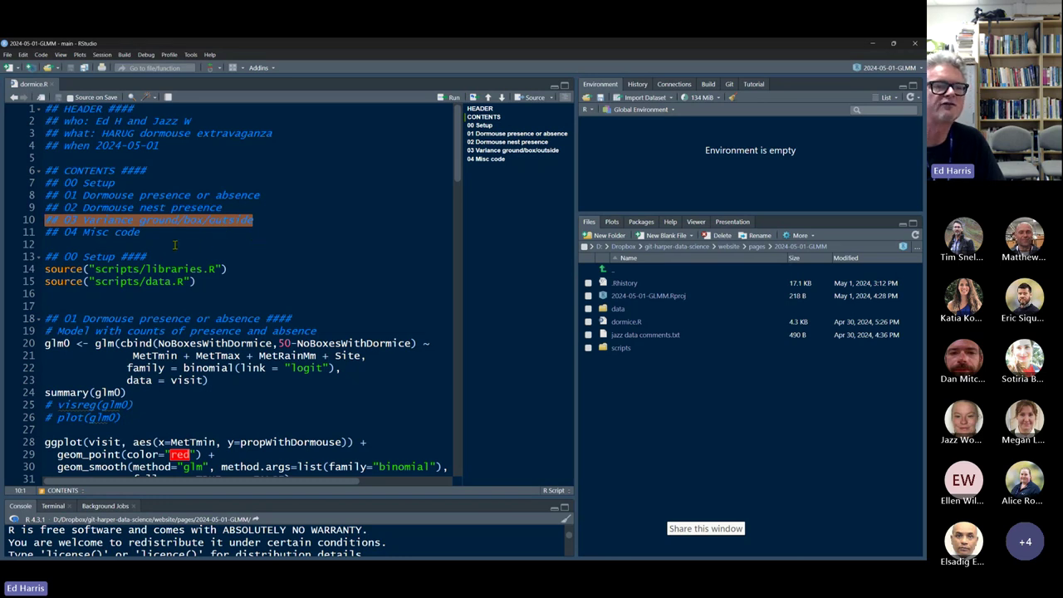
pyautogui.moveTo(146, 233); pyautogui.dragTo(38, 235)
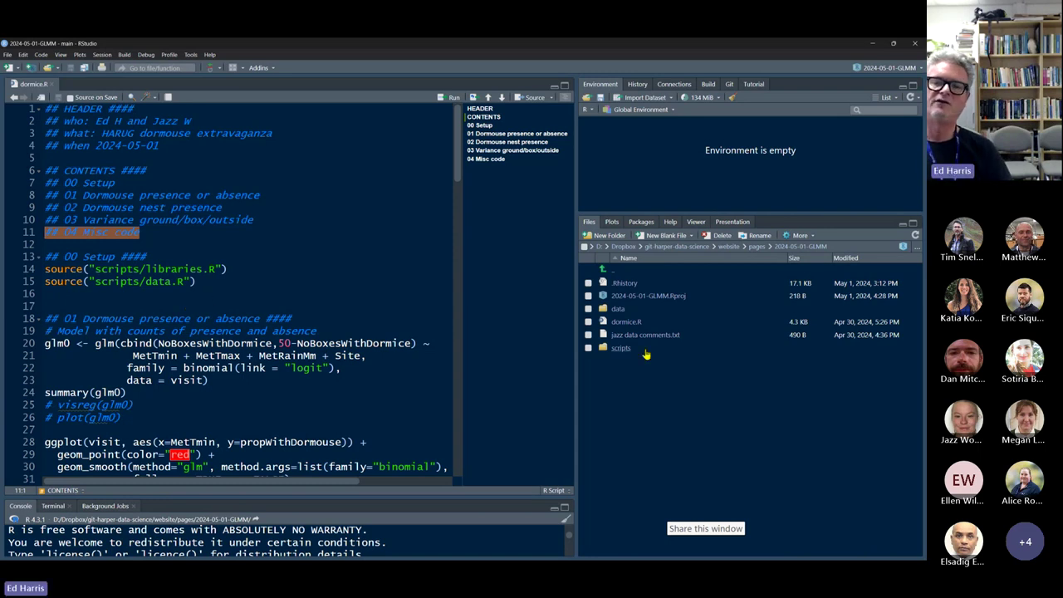
# - Highlight the source call for libraries.R, view that file from the scripts folder, and return to dormice.R and the project folder
pyautogui.click(77, 269)
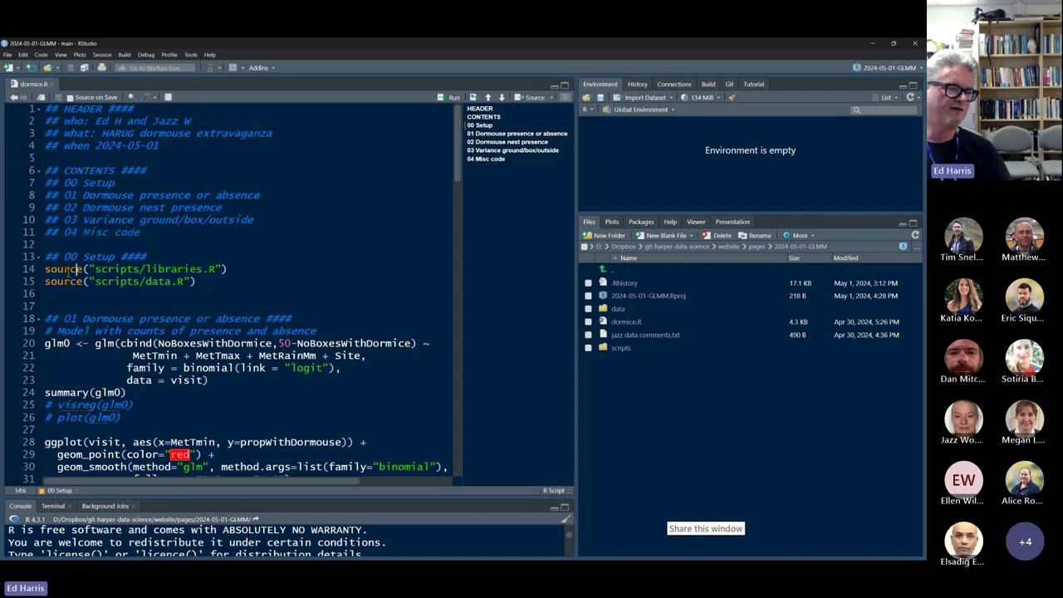
pyautogui.moveTo(44, 269); pyautogui.dragTo(239, 269)
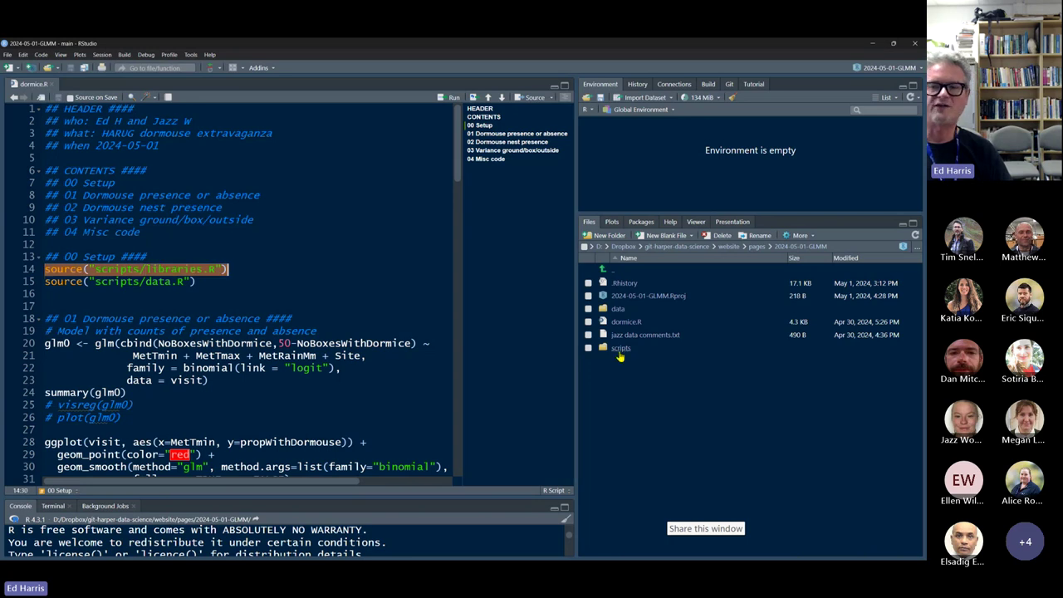
pyautogui.click(621, 349)
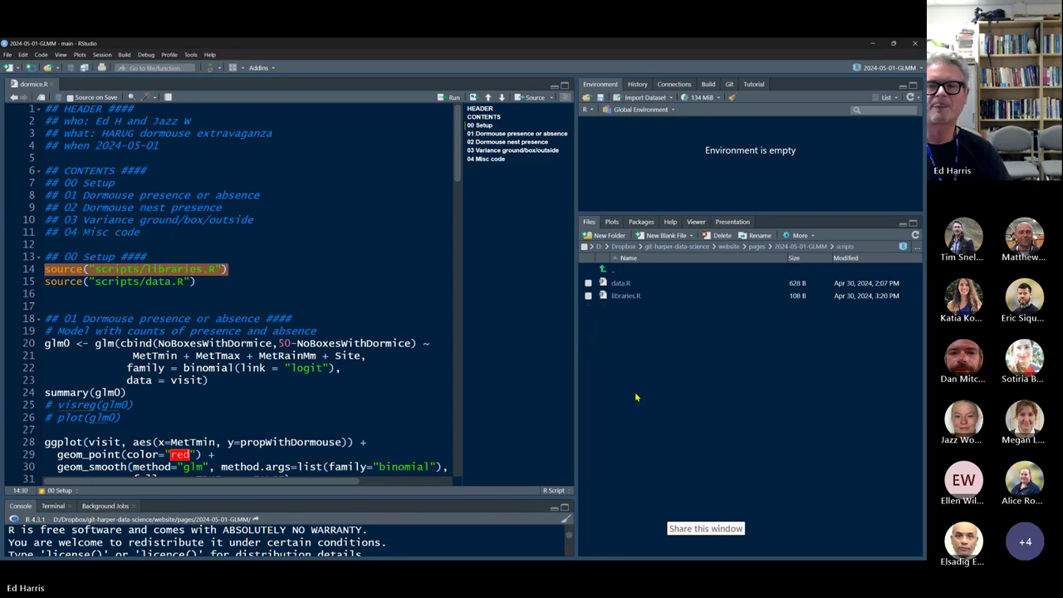
pyautogui.click(622, 296)
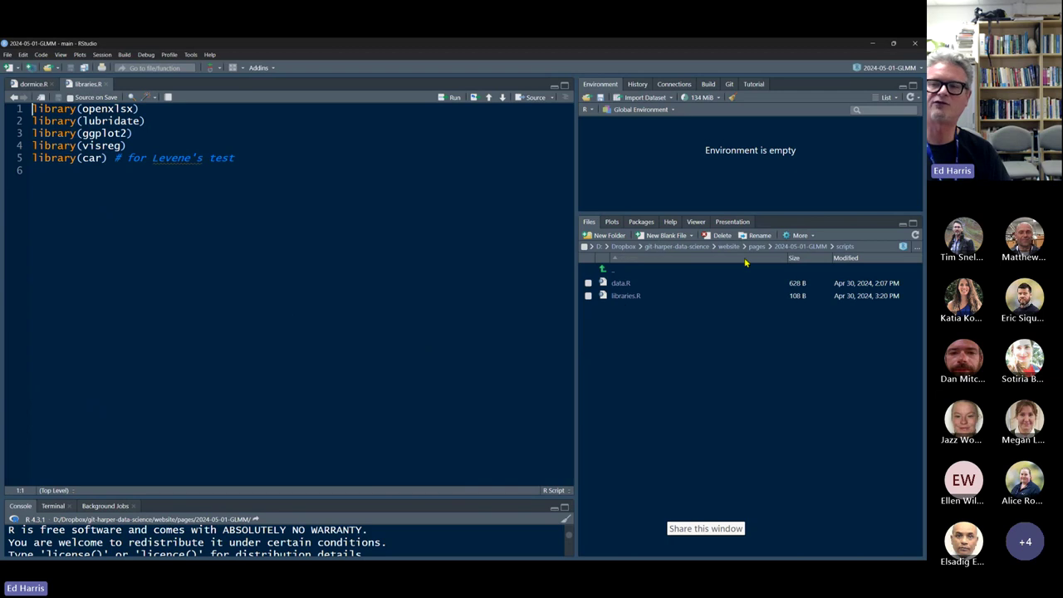
pyautogui.click(803, 247)
pyautogui.click(32, 83)
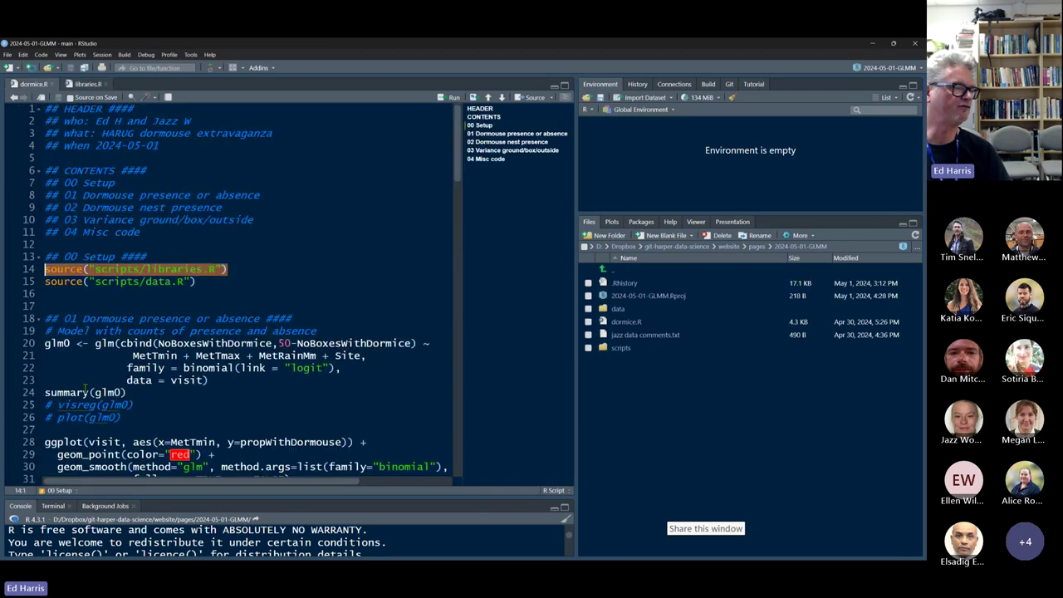
# - Examine the source function and its scripts/ path on line 14, and look at the library calls in libraries.R
pyautogui.click(84, 269)
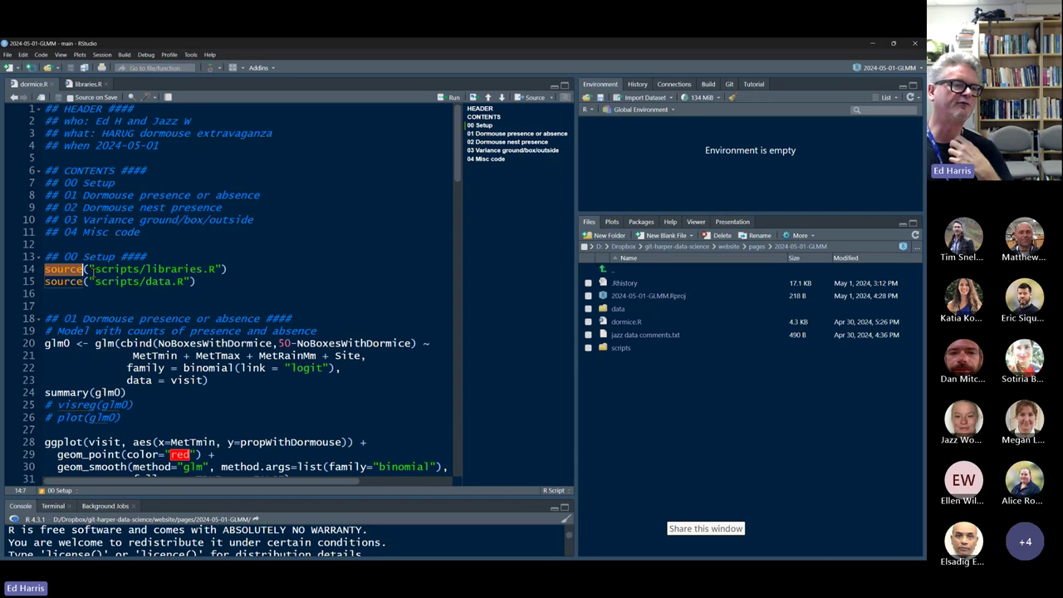
pyautogui.moveTo(94, 269); pyautogui.dragTo(148, 269)
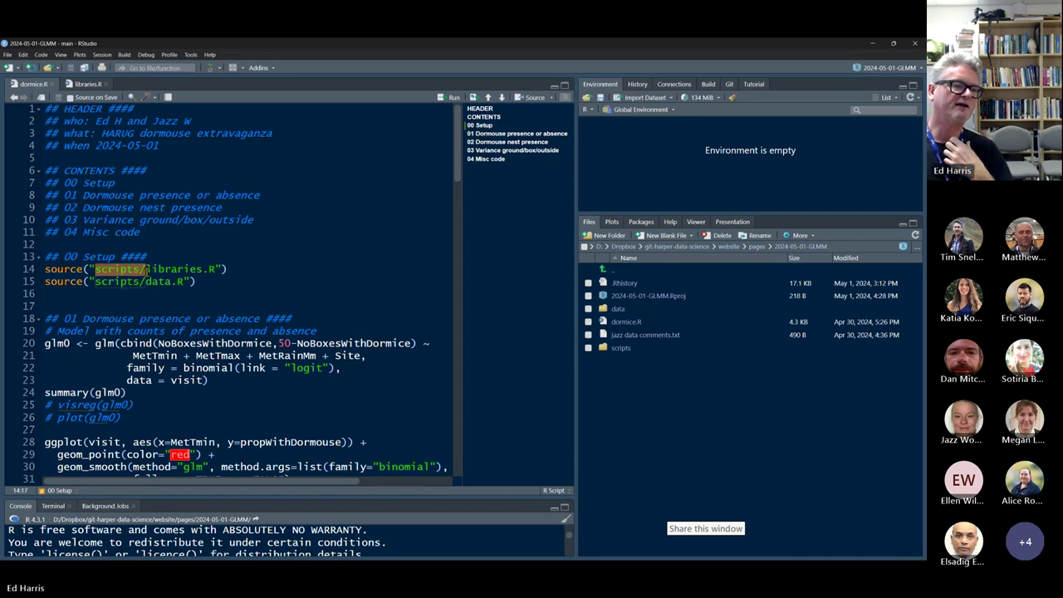
pyautogui.moveTo(221, 269); pyautogui.dragTo(94, 269)
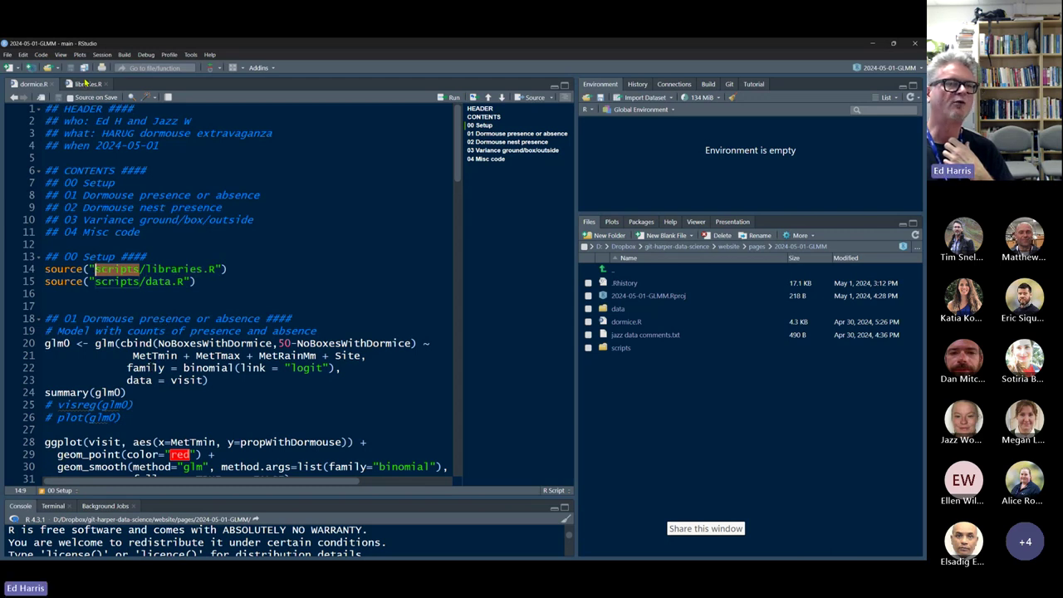
pyautogui.click(87, 83)
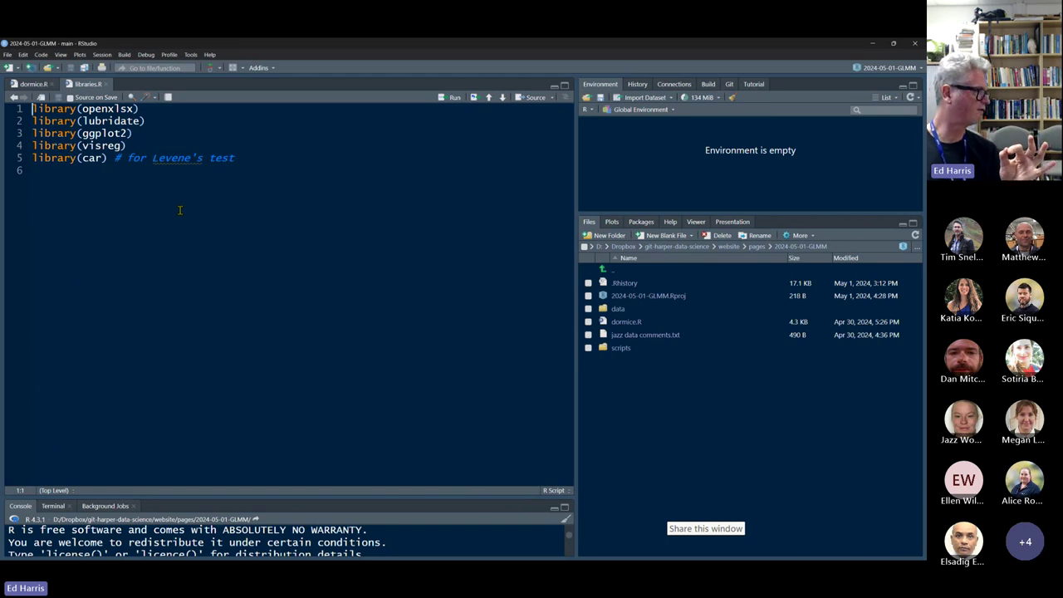
# - Enlarge the console and run source("scripts/libraries.R") from dormice.R to load the packages
pyautogui.click(35, 84)
pyautogui.click(245, 270)
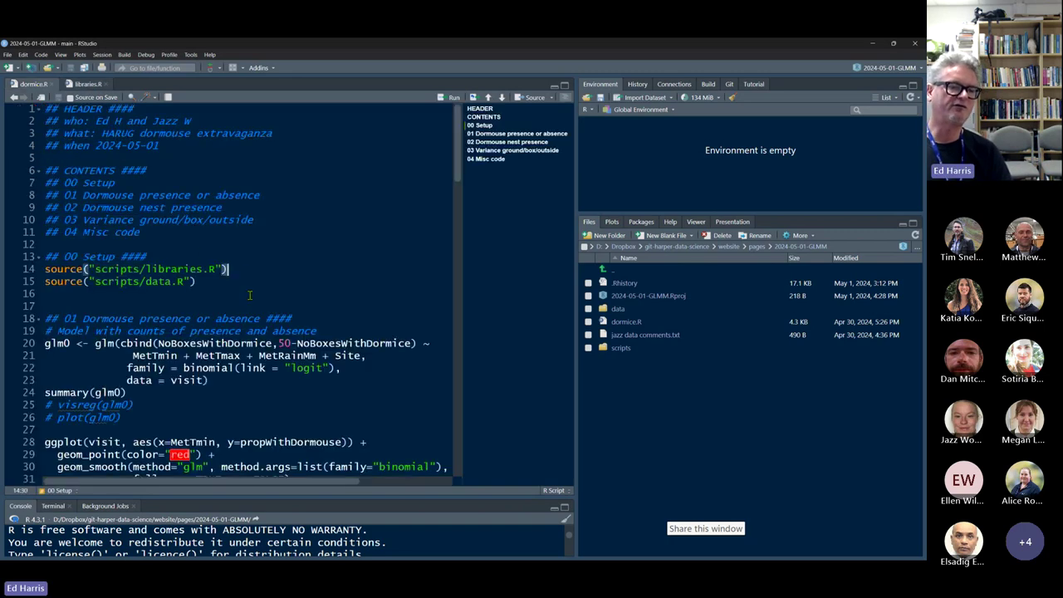
pyautogui.moveTo(207, 498); pyautogui.dragTo(212, 341)
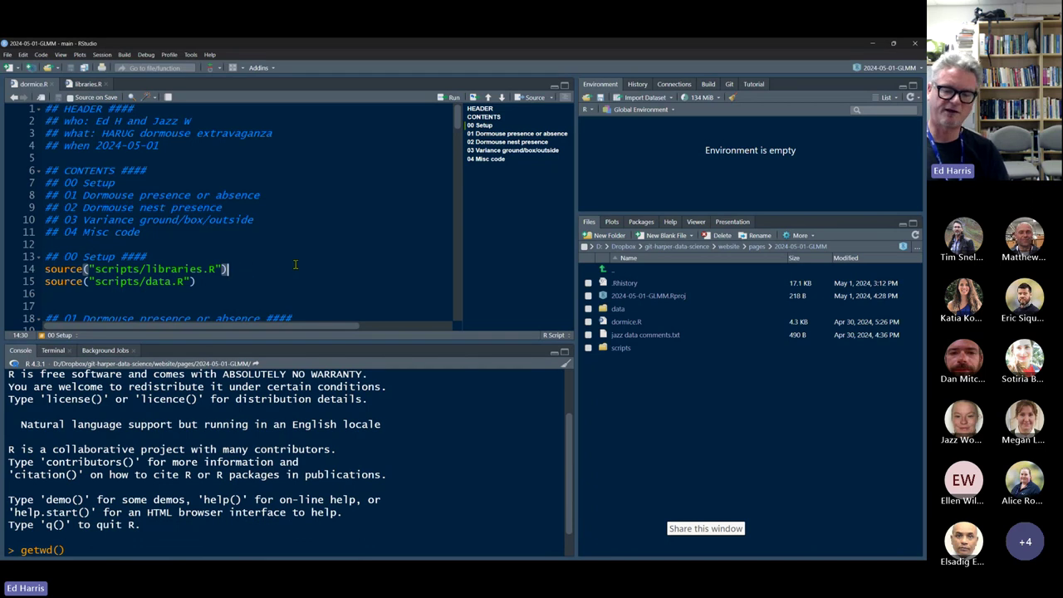
pyautogui.hotkey('ctrl', 'Return')
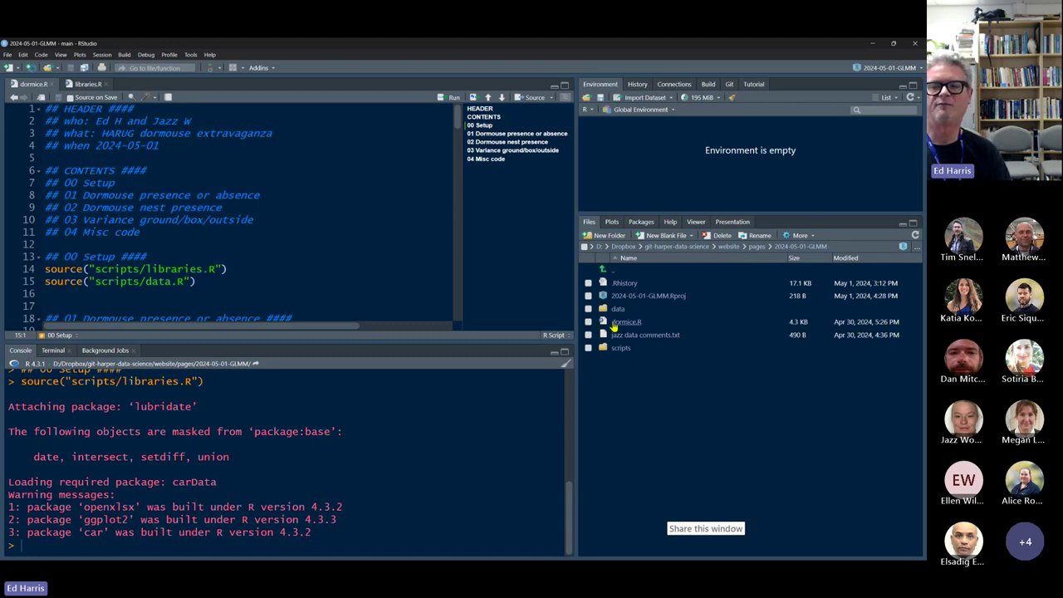
# - Open data.R from the scripts folder and highlight the read.xlsx lines that import visit, dormouse and iButton
pyautogui.click(623, 348)
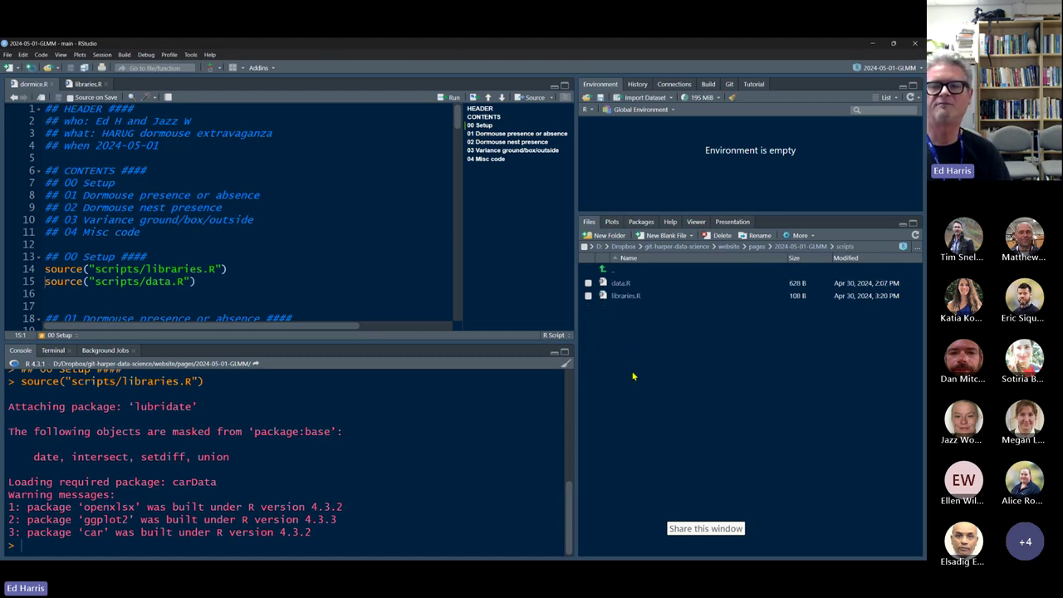
pyautogui.click(619, 284)
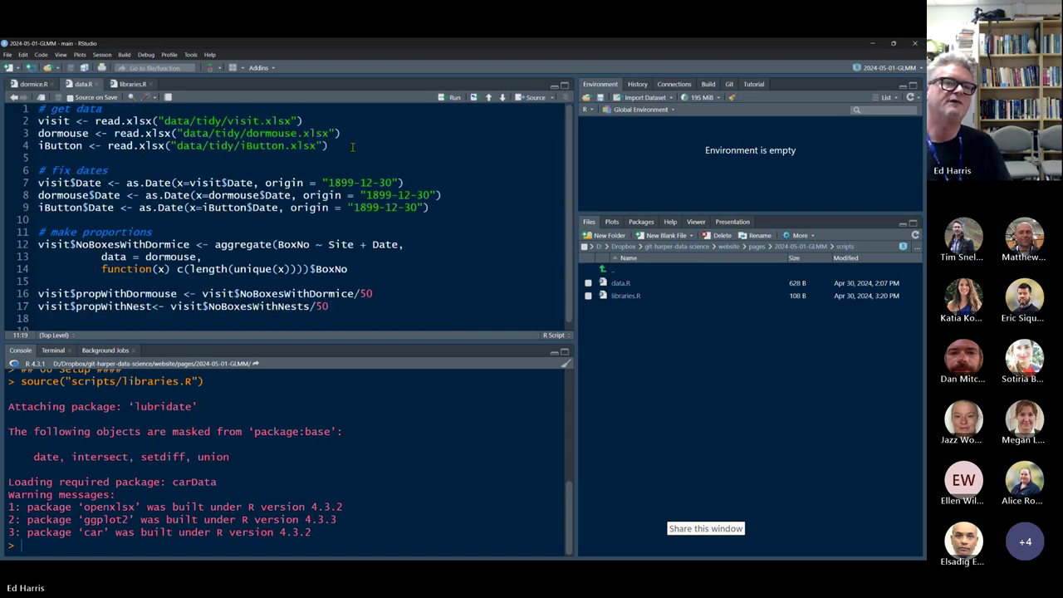
pyautogui.moveTo(329, 145); pyautogui.dragTo(23, 108)
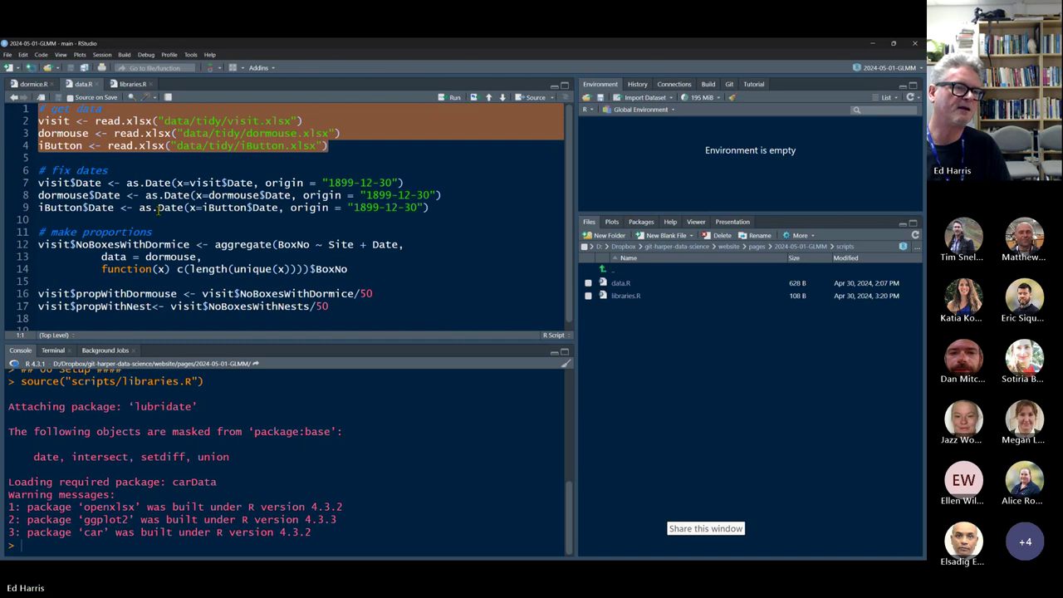
# - Examine the visit, dormouse and iButton import lines, the read.xlsx function and the fix dates comment in data.R
pyautogui.press('Down')
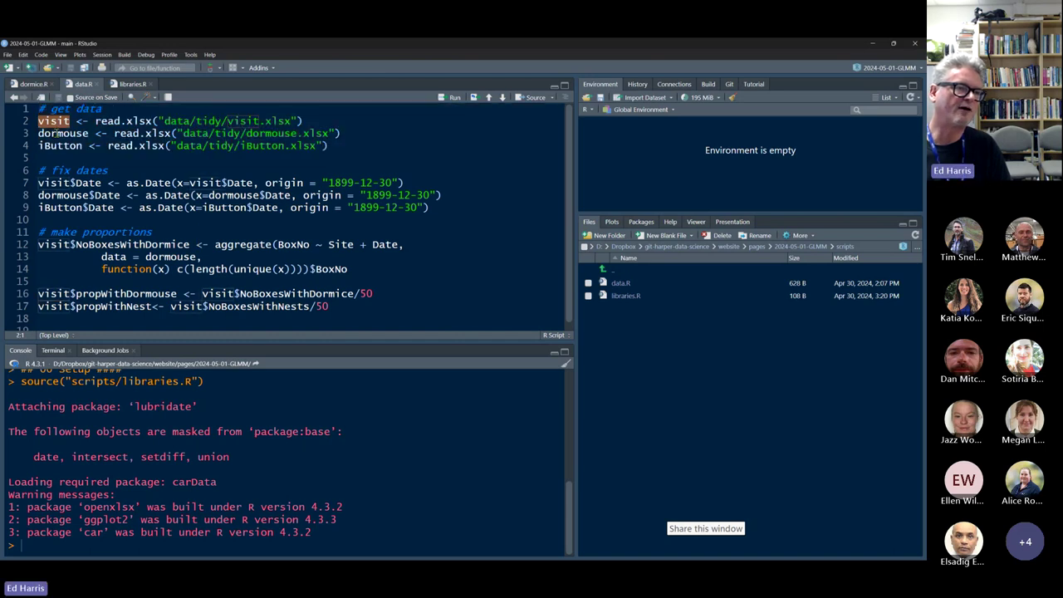
pyautogui.press('Down')
pyautogui.press('Down')
pyautogui.hotkey('ctrl', 'Right')
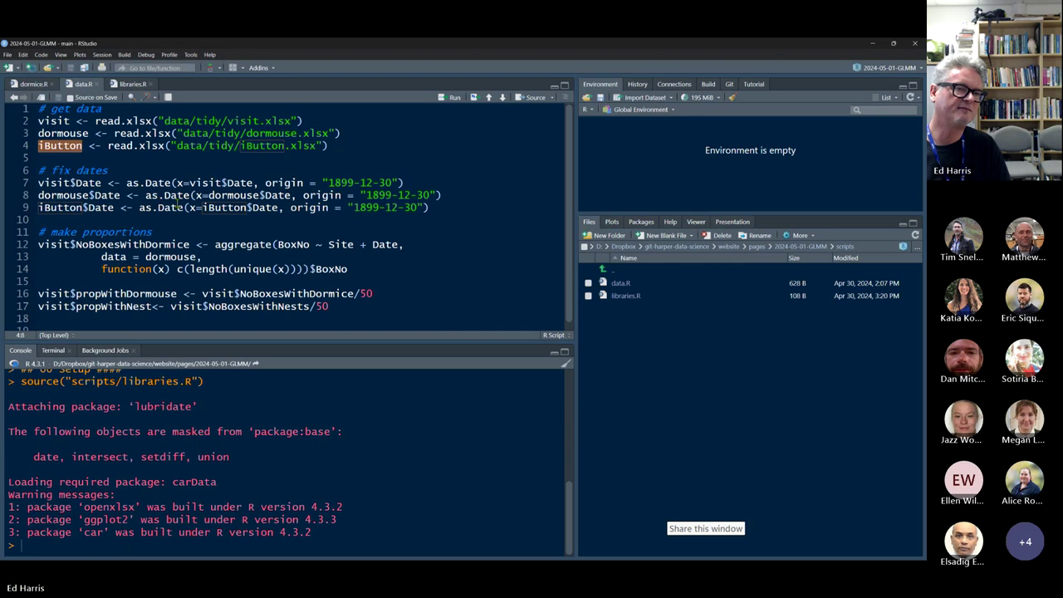
pyautogui.moveTo(327, 145); pyautogui.dragTo(240, 145)
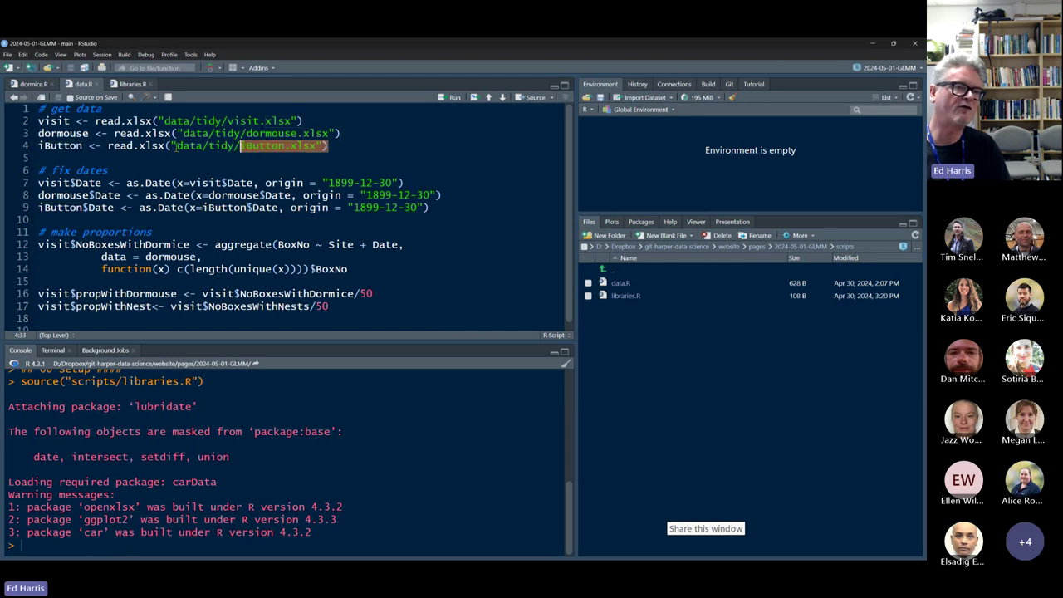
pyautogui.moveTo(164, 145); pyautogui.dragTo(108, 146)
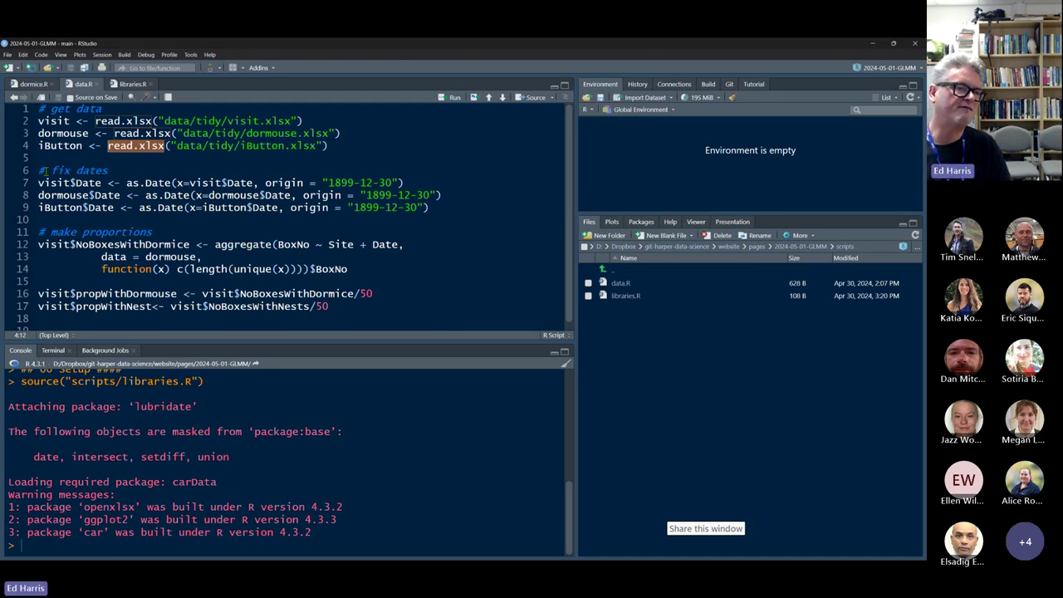
pyautogui.moveTo(49, 170); pyautogui.dragTo(109, 171)
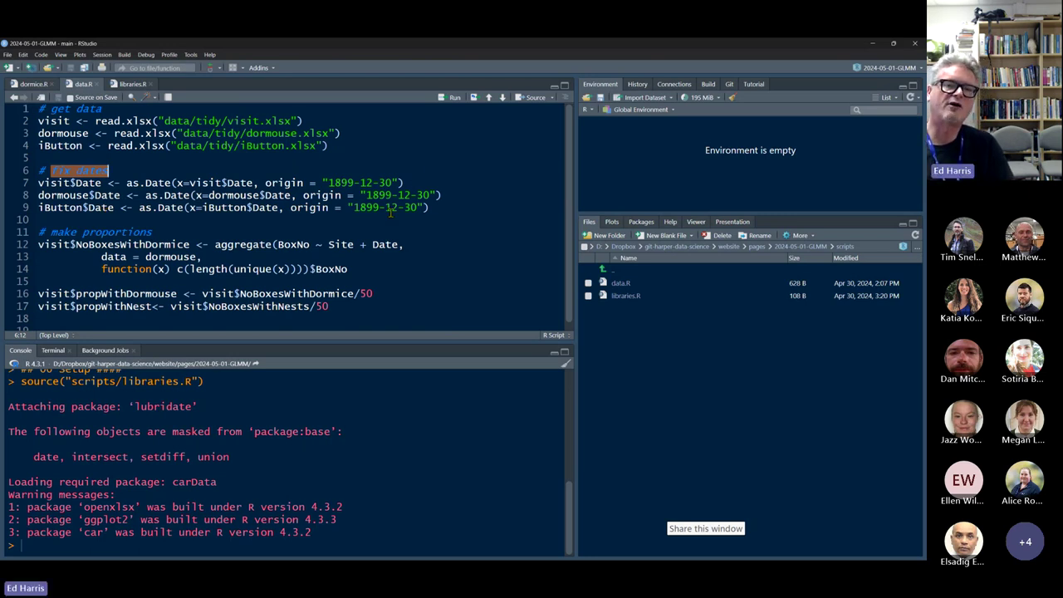
# - Run the three read.xlsx lines in data.R to import visit, dormouse and iButton
pyautogui.click(359, 147)
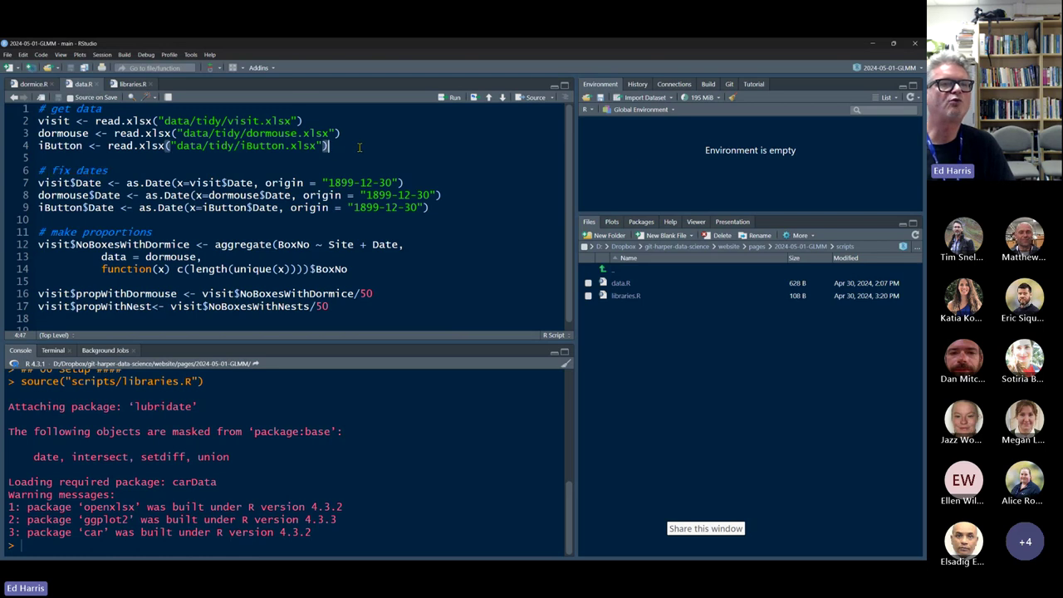
pyautogui.moveTo(329, 146); pyautogui.dragTo(25, 124)
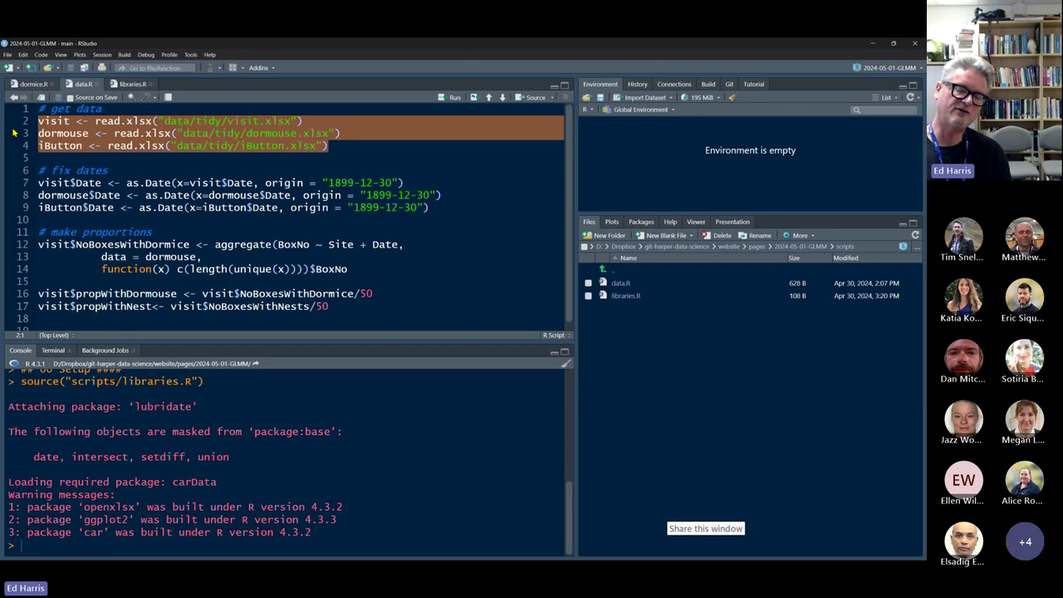
pyautogui.hotkey('ctrl', 'Return')
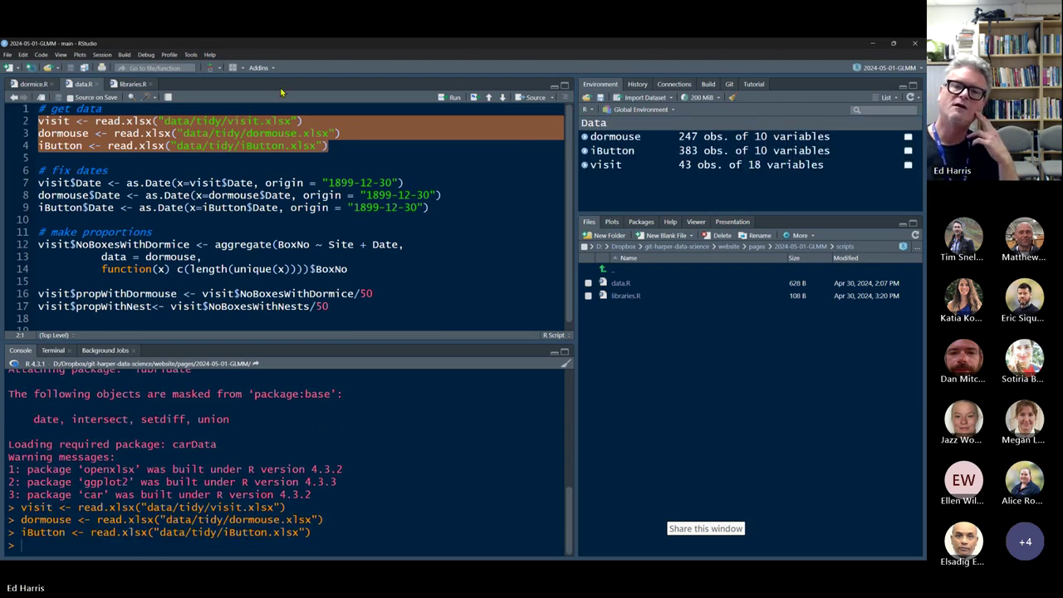
# - Inspect the variables of the dormouse and visit data frames in the environment, enlarging the view of the visit columns
pyautogui.click(585, 137)
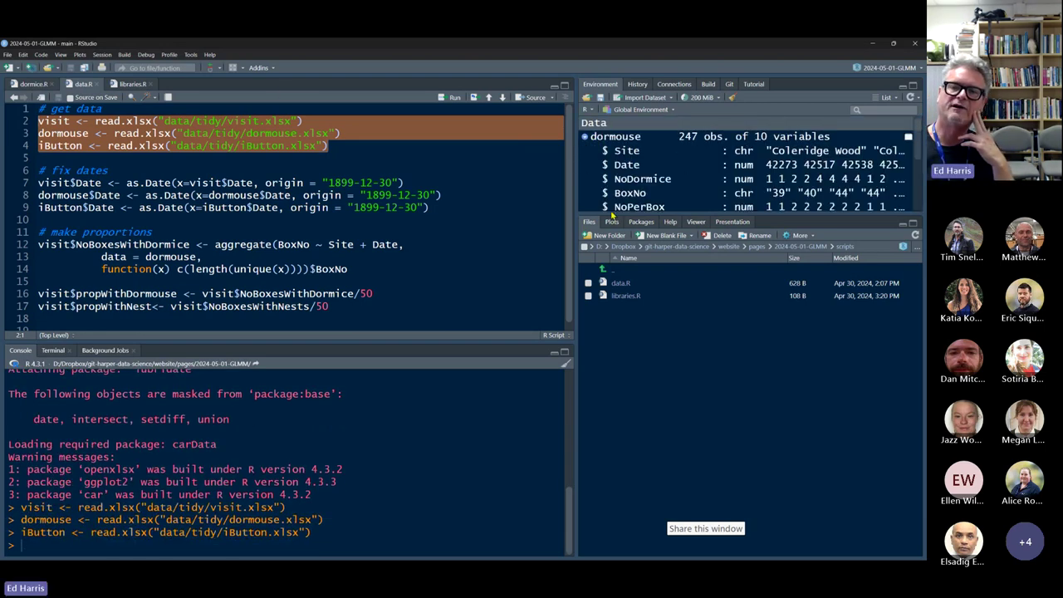
pyautogui.click(586, 137)
pyautogui.click(584, 165)
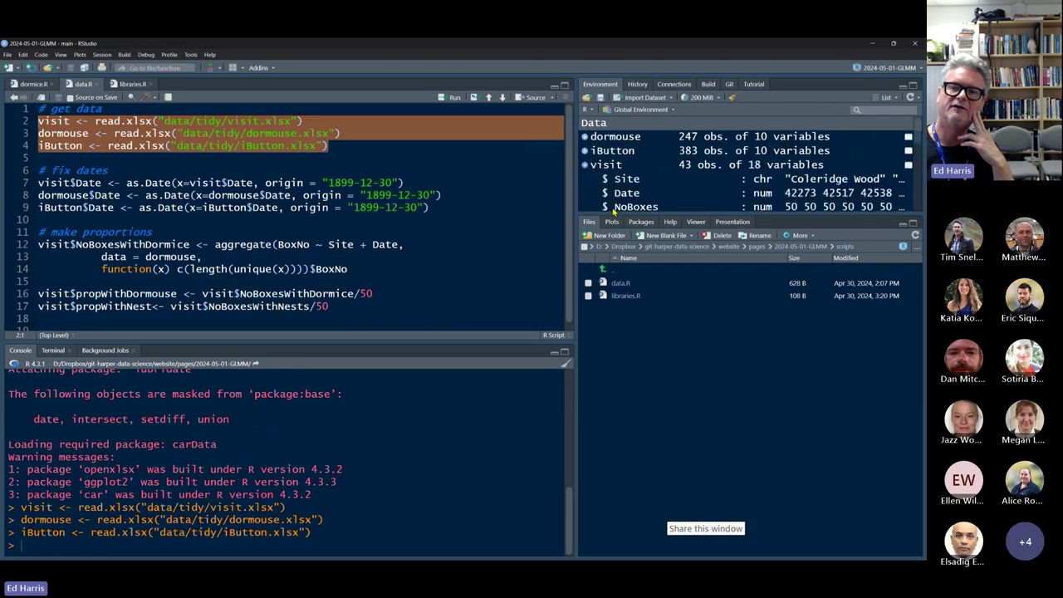
pyautogui.click(612, 215)
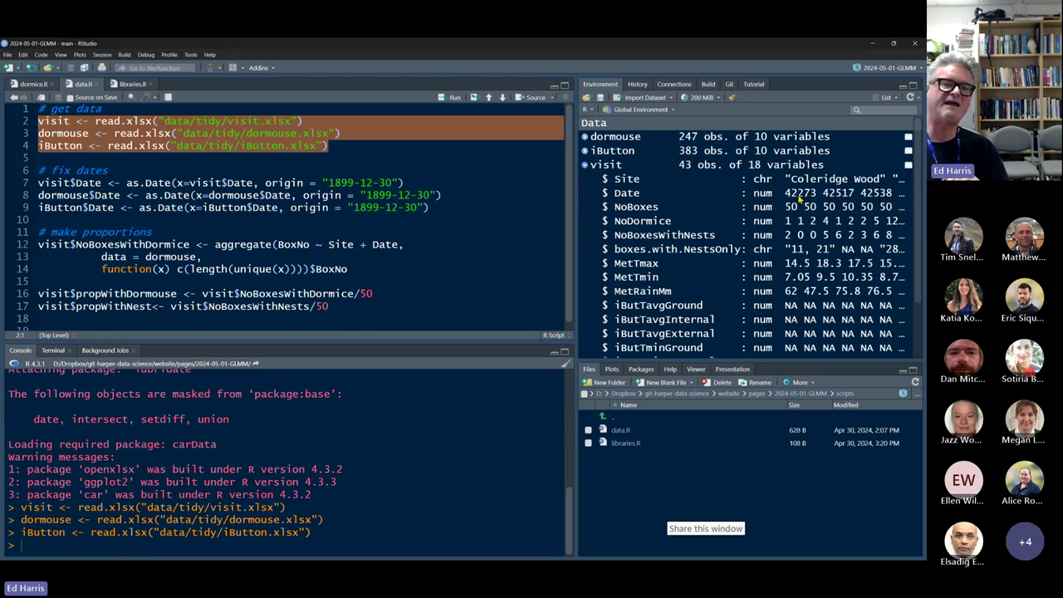
# - Examine the as.Date function and its origin = "1899-12-30" argument on line 7 of data.R
pyautogui.moveTo(328, 182); pyautogui.dragTo(392, 182)
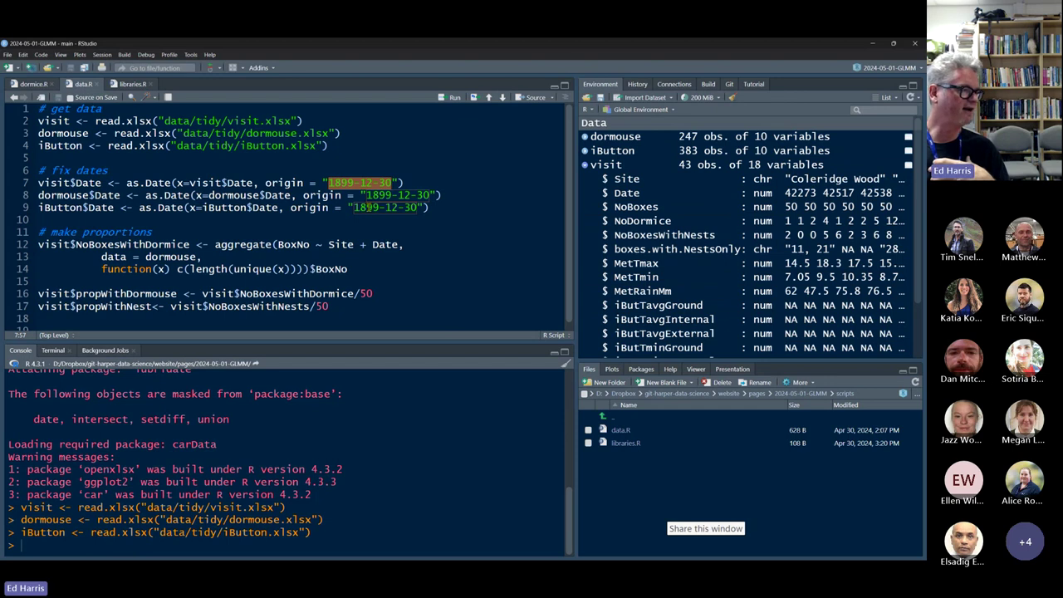
pyautogui.moveTo(328, 183); pyautogui.dragTo(355, 182)
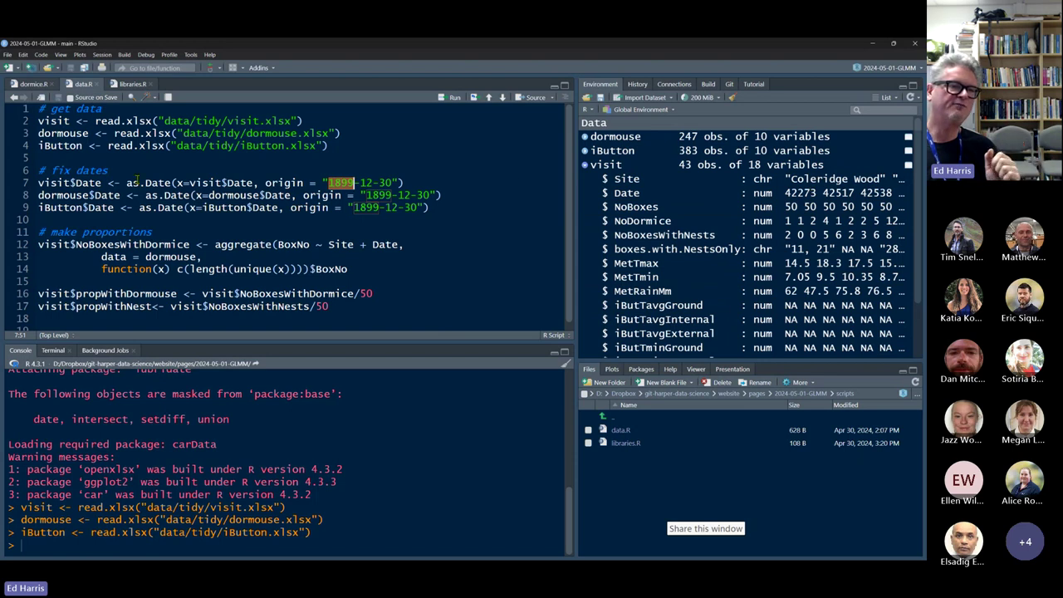
pyautogui.moveTo(126, 183); pyautogui.dragTo(171, 183)
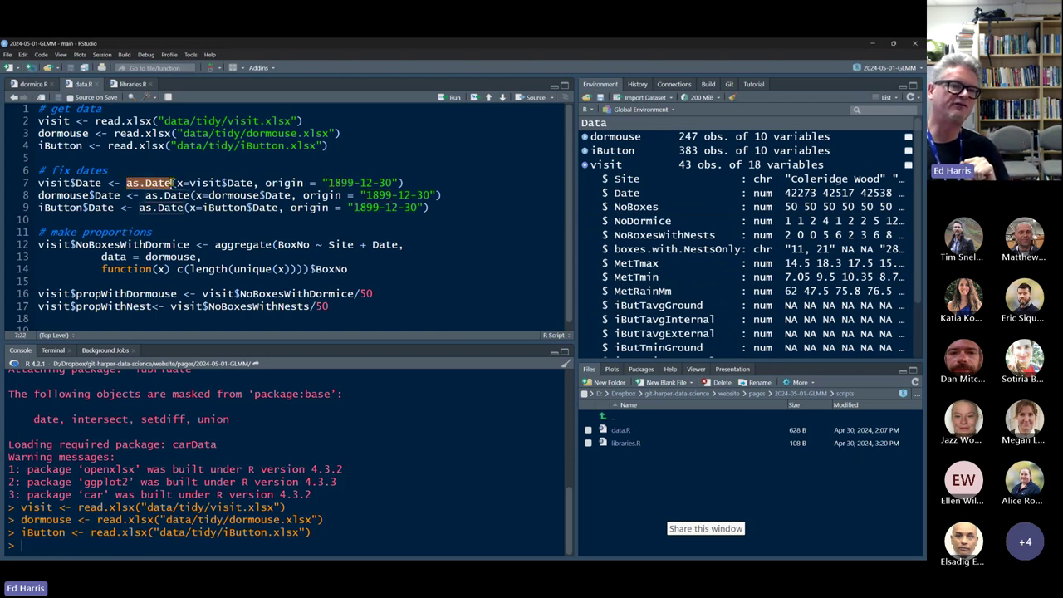
pyautogui.moveTo(267, 183); pyautogui.dragTo(399, 183)
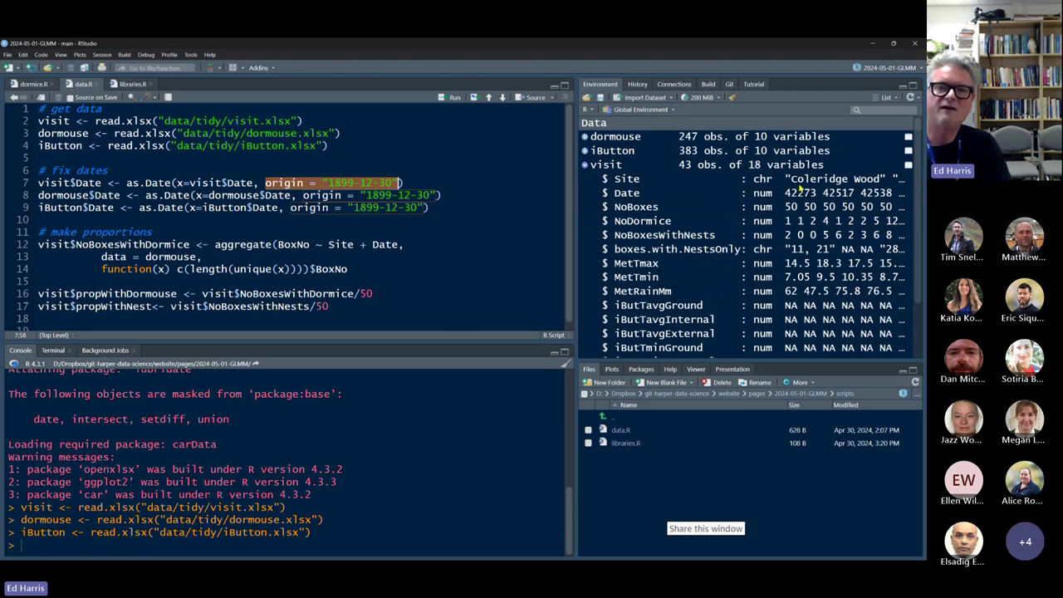
# - Run the three as.Date lines to convert the Date columns, and check the Date variable of visit in a widened environment view
pyautogui.moveTo(474, 202); pyautogui.dragTo(38, 183)
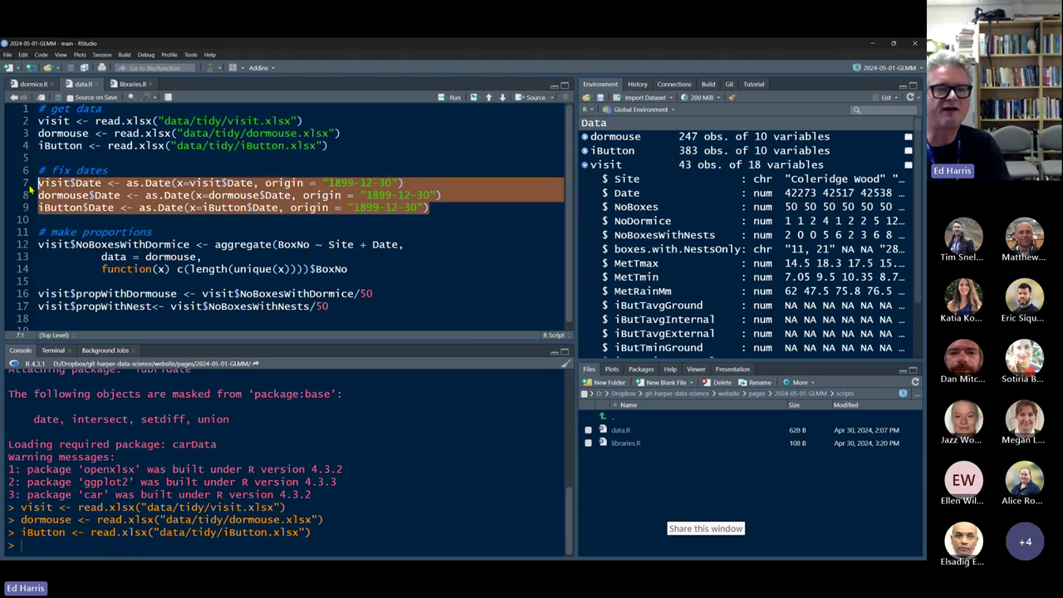
pyautogui.hotkey('ctrl', 'Return')
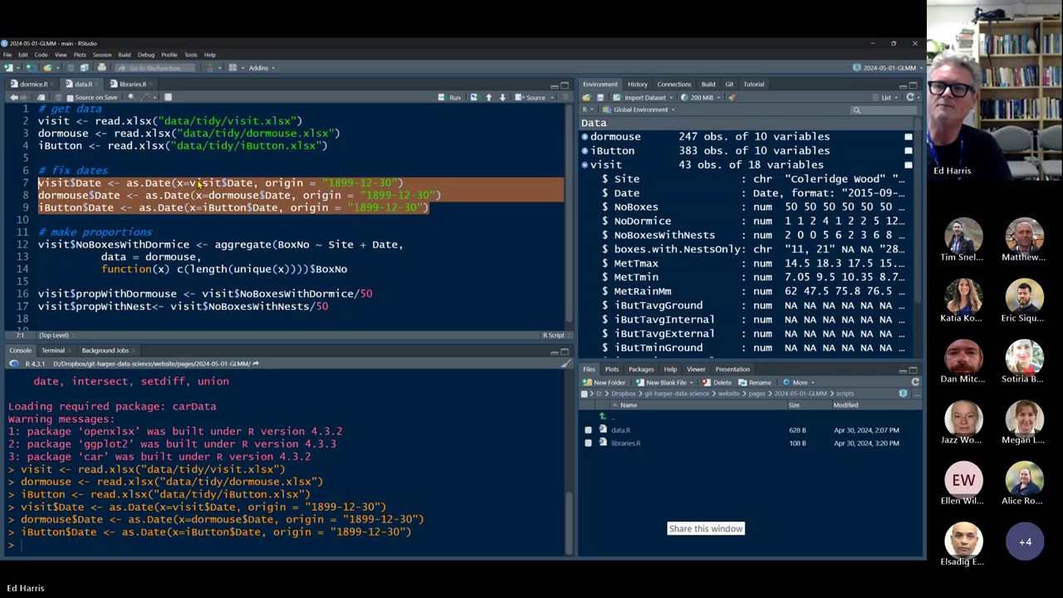
pyautogui.moveTo(573, 193); pyautogui.dragTo(392, 190)
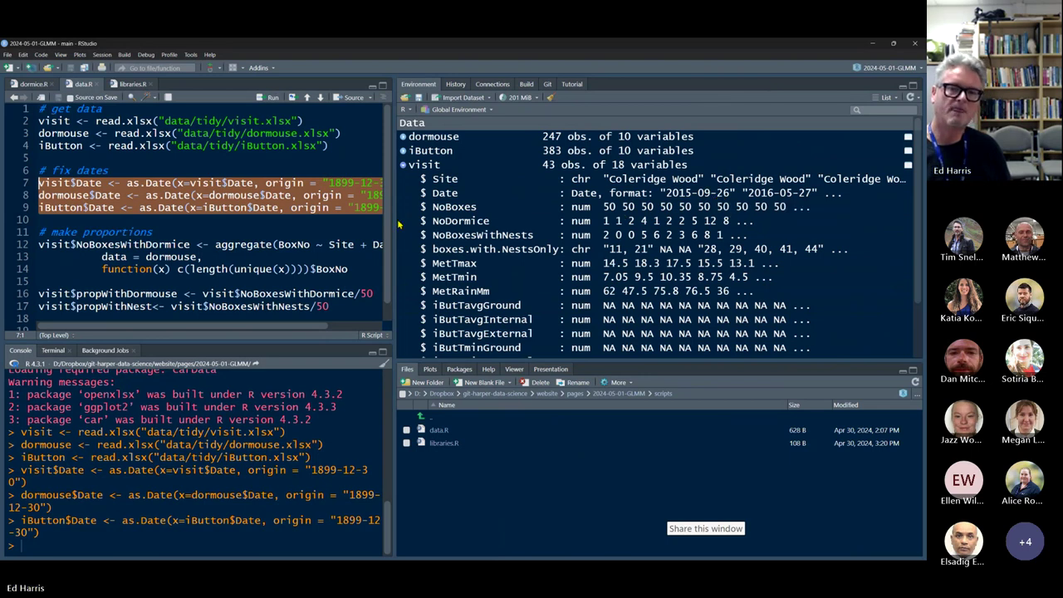
pyautogui.moveTo(391, 219); pyautogui.dragTo(617, 219)
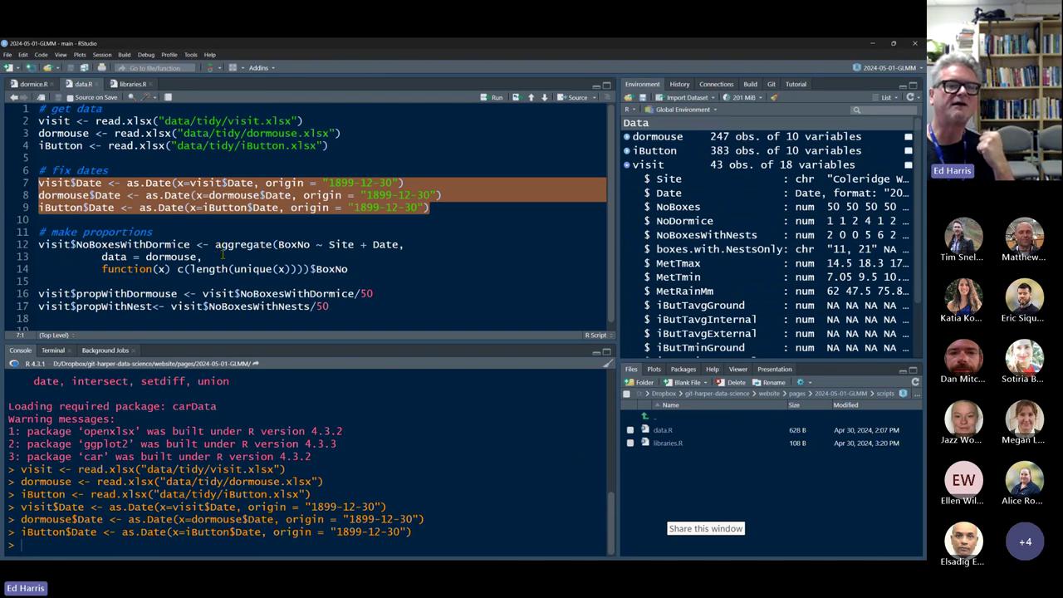
# - Examine the aggregate call that counts unique BoxNo by Site and Date, and run it alone without the assignment
pyautogui.moveTo(215, 244); pyautogui.dragTo(401, 244)
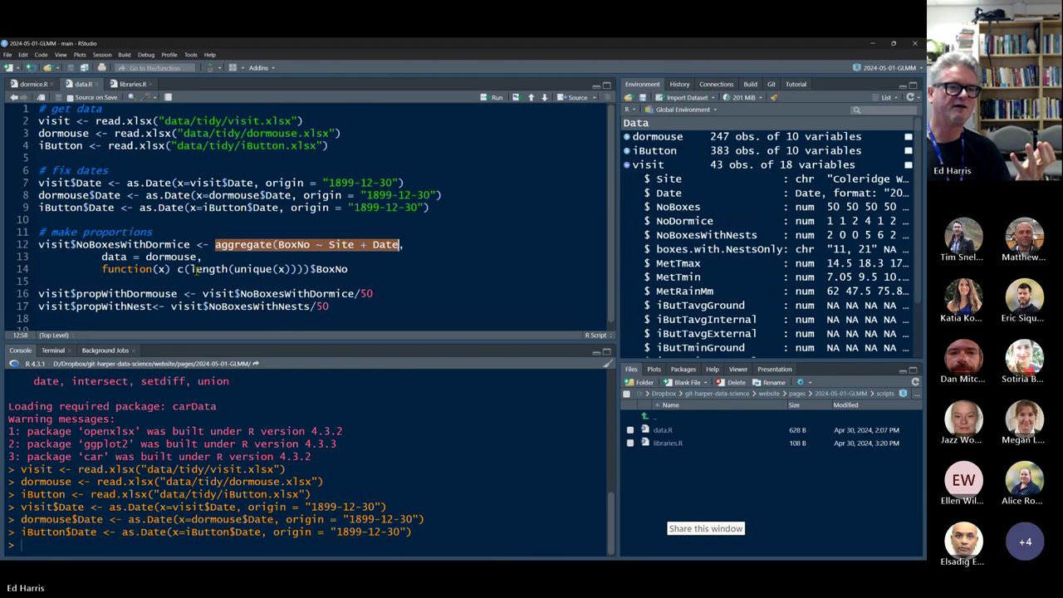
pyautogui.moveTo(190, 268); pyautogui.dragTo(295, 266)
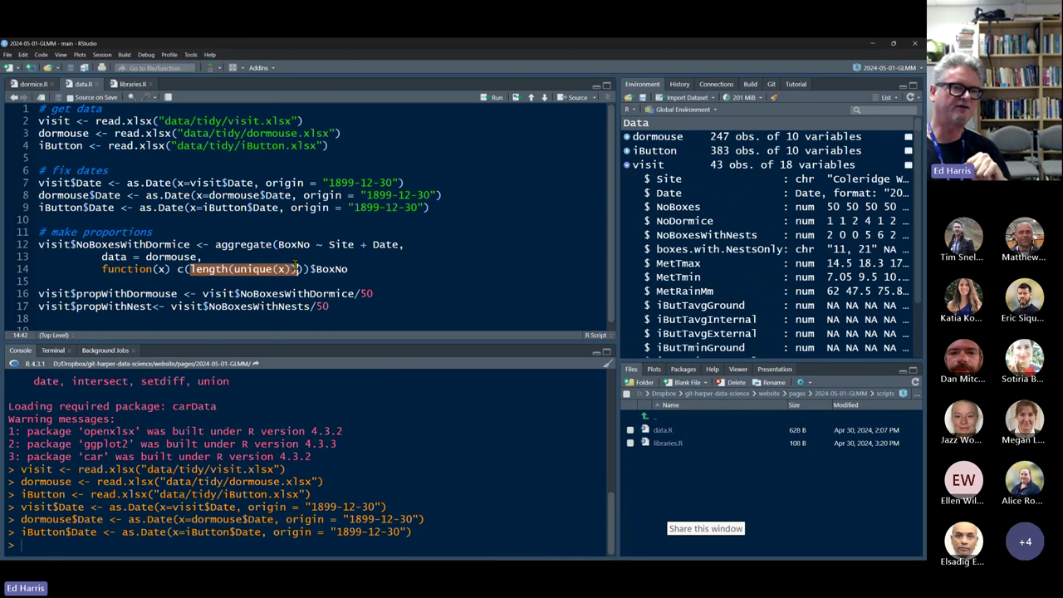
pyautogui.doubleClick(292, 245)
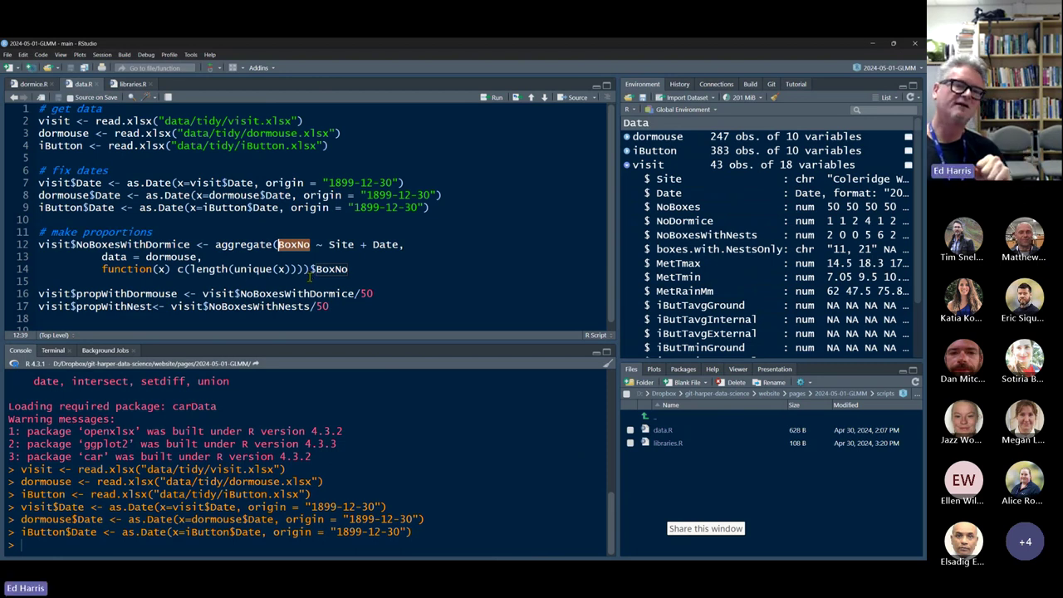
pyautogui.moveTo(352, 269); pyautogui.dragTo(215, 244)
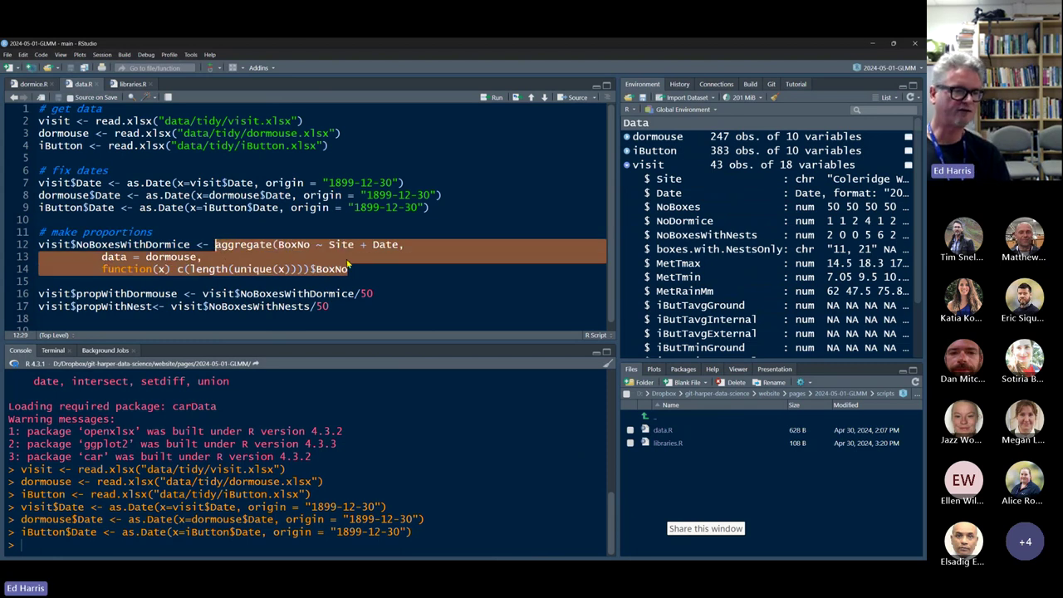
pyautogui.hotkey('ctrl', 'Return')
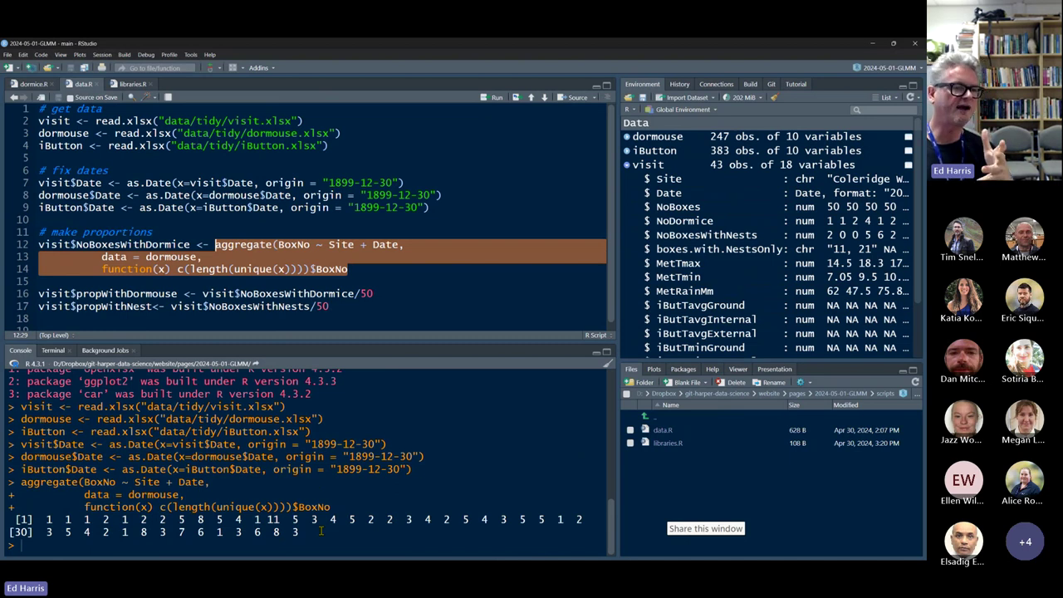
# - Run the full visit$NoBoxesWithDormice assignment and look for the new column among the visit variables
pyautogui.moveTo(77, 244); pyautogui.dragTo(192, 244)
pyautogui.click(360, 269)
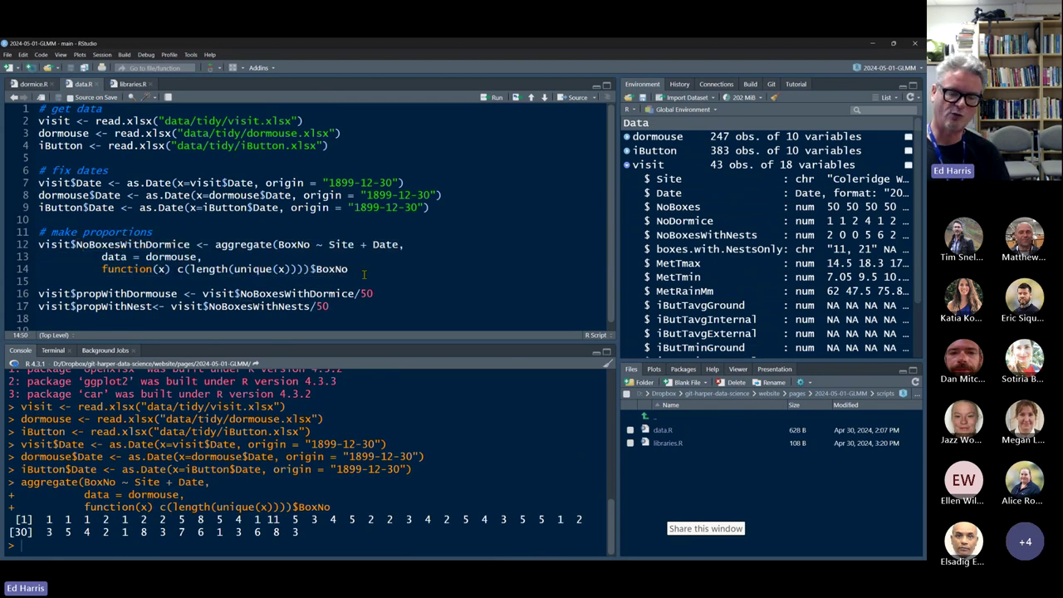
pyautogui.hotkey('ctrl', 'Return')
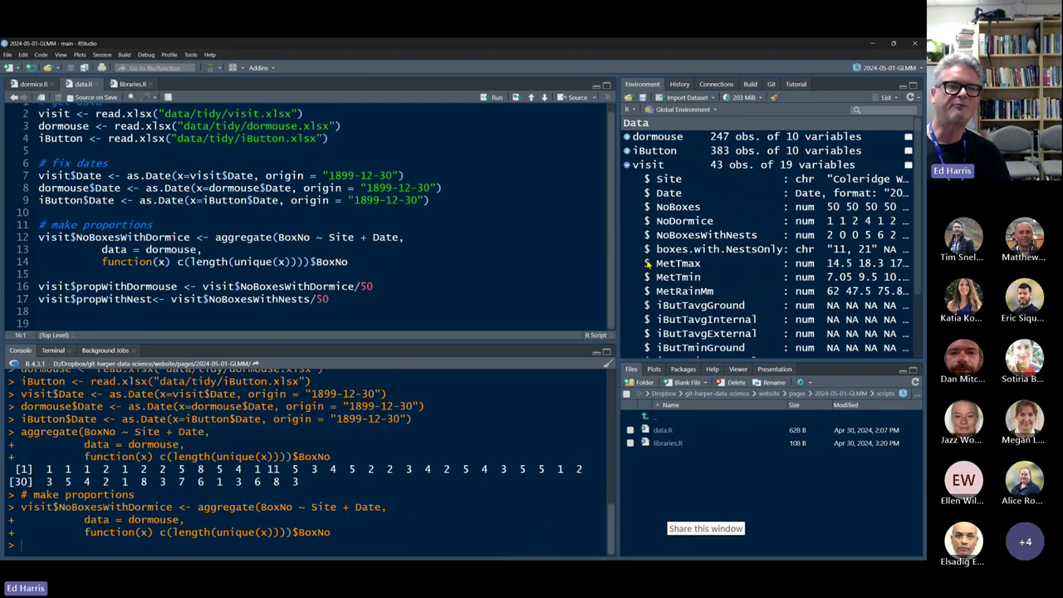
pyautogui.press('Up')
pyautogui.press('Up')
pyautogui.press('Up')
pyautogui.press('Up')
pyautogui.hotkey('ctrl', 'shift', 'Right')
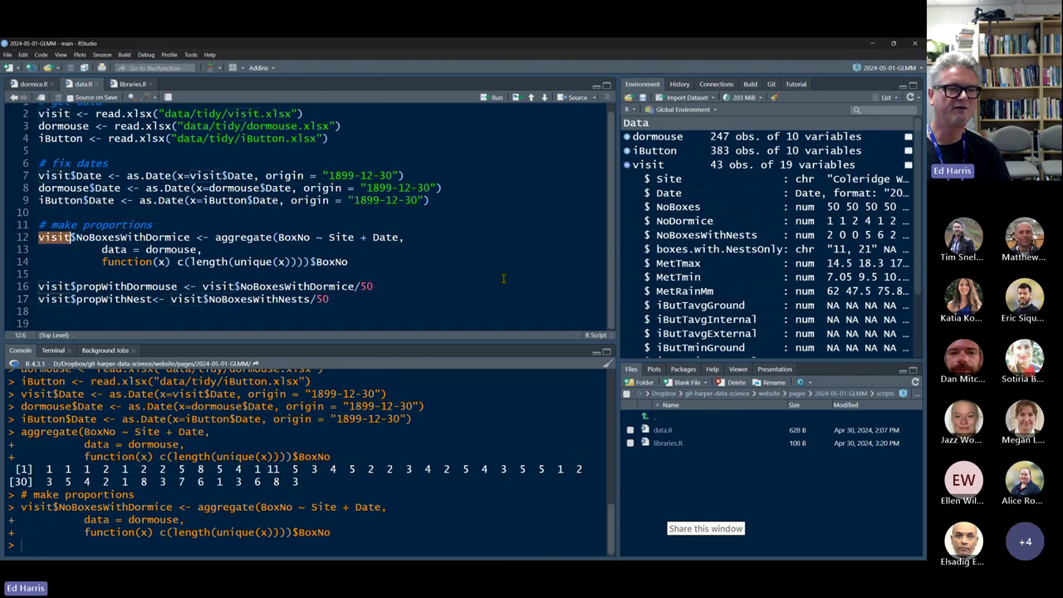
pyautogui.scroll(-5, 787, 296)
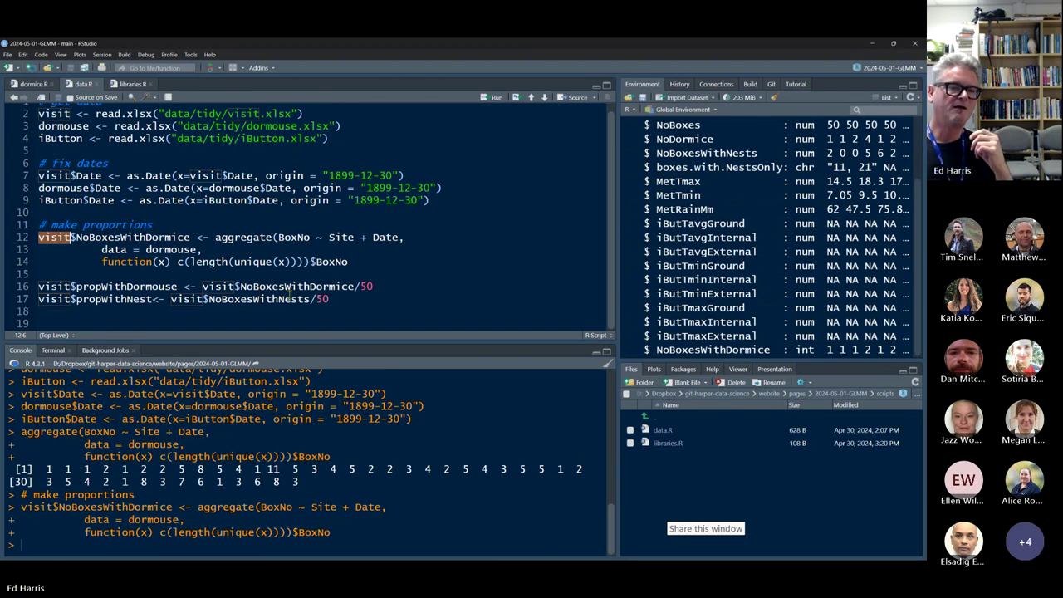
# - Run lines 16 and 17 to compute visit$propWithDormouse and visit$propWithNest by dividing the box counts by 50
pyautogui.click(288, 287)
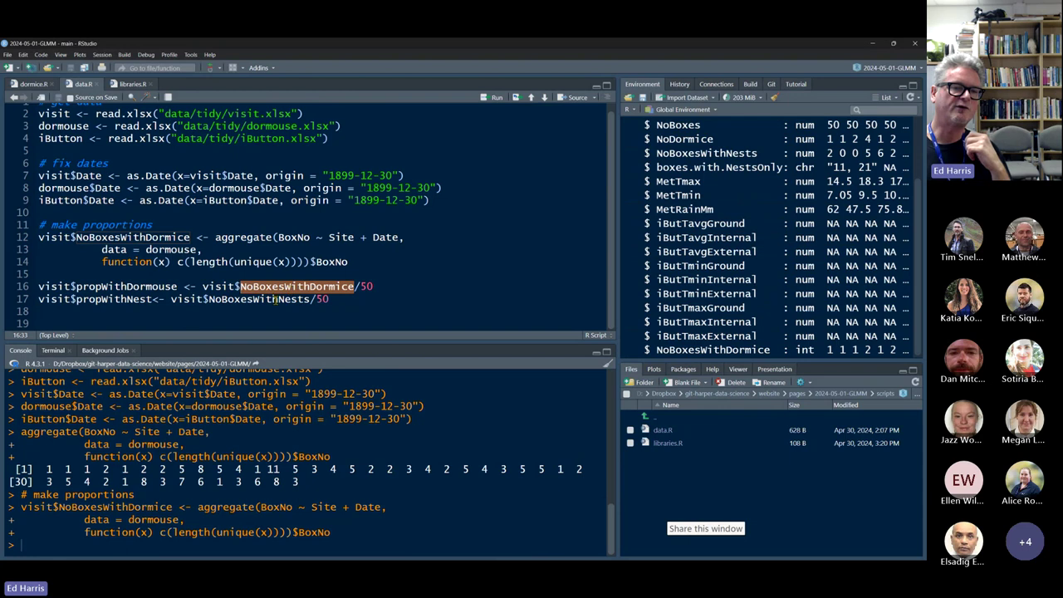
pyautogui.click(274, 298)
pyautogui.doubleClick(275, 299)
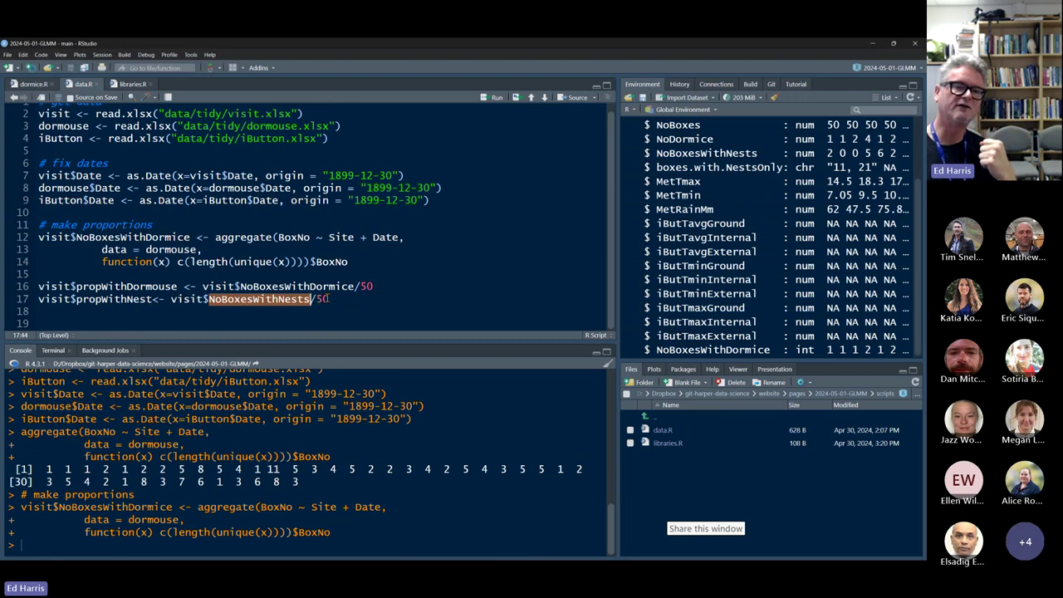
pyautogui.click(384, 286)
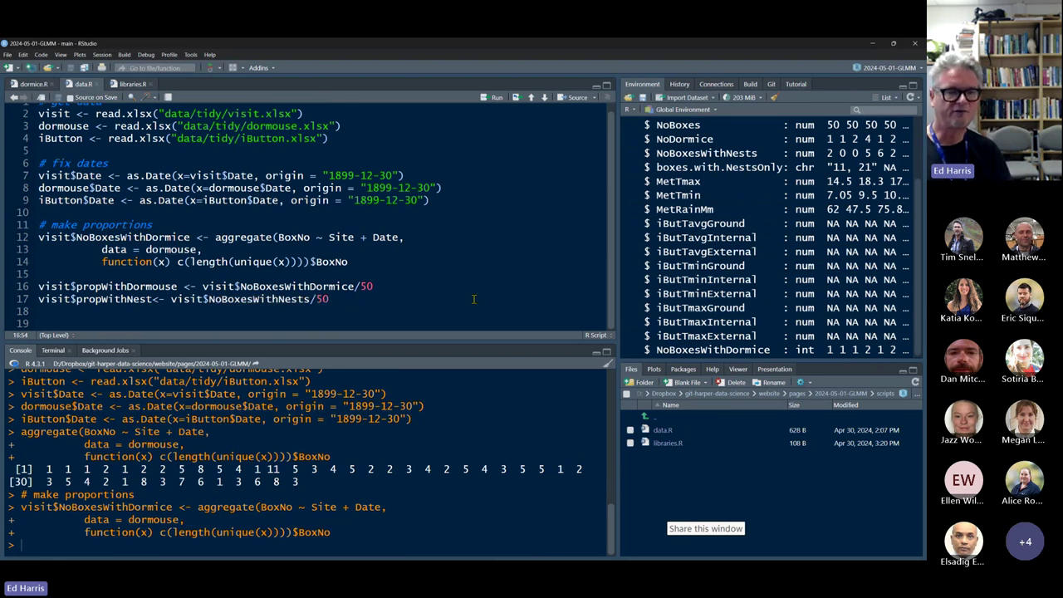
pyautogui.hotkey('ctrl', 'Return')
pyautogui.hotkey('ctrl', 'Return')
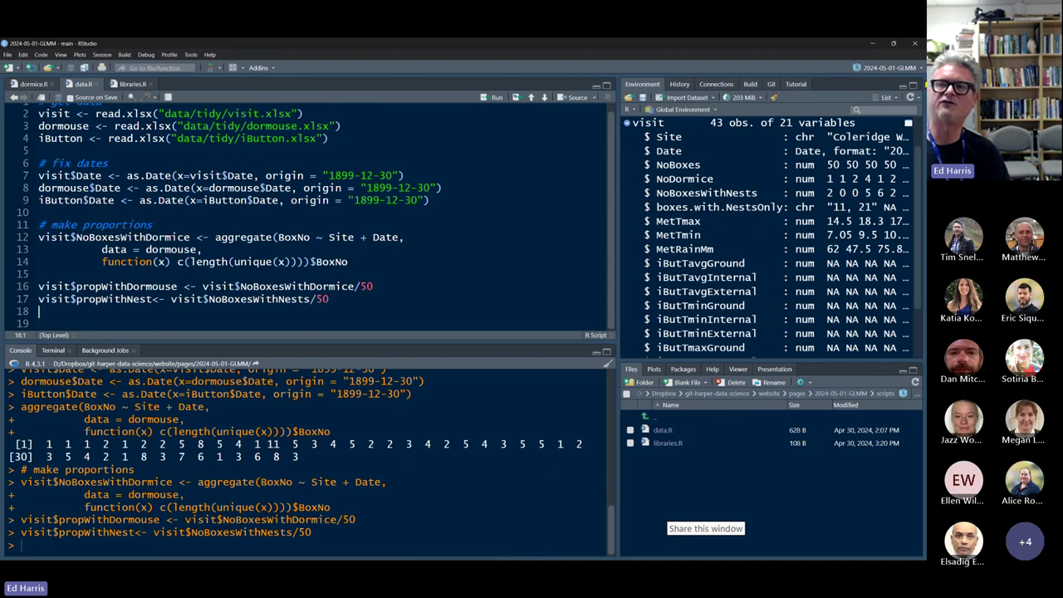
# - Remove all objects from the environment, including hidden ones, and go to the source("scripts/data.R") line in dormice.R
pyautogui.click(774, 99)
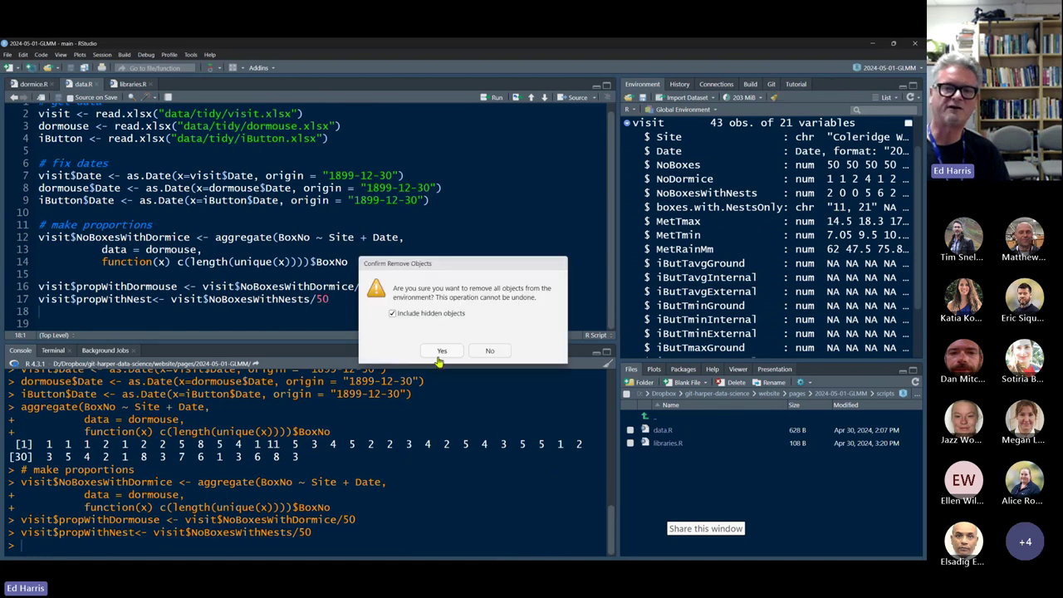
pyautogui.click(441, 353)
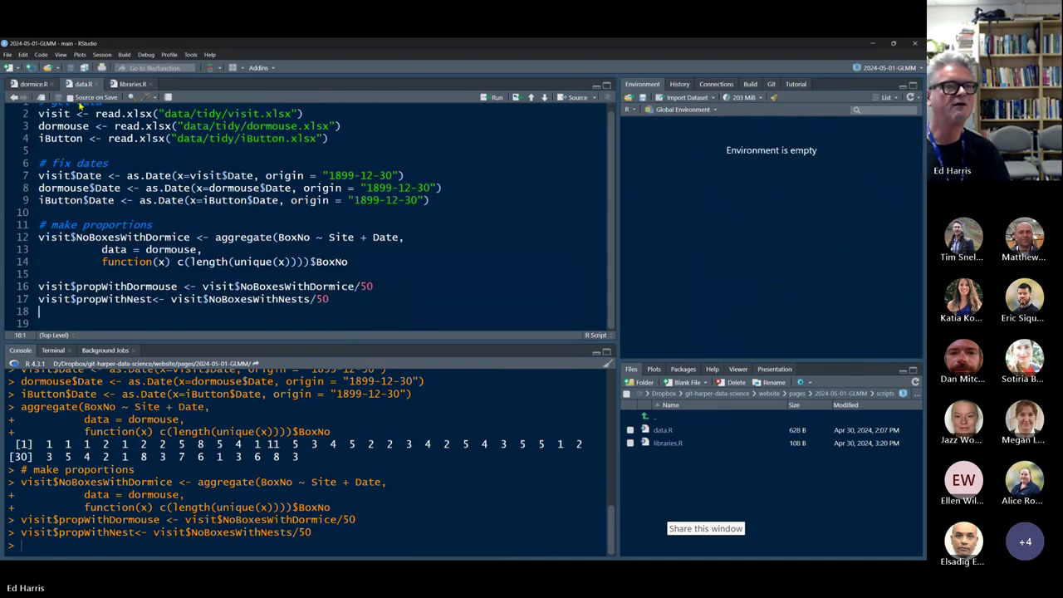
pyautogui.click(34, 84)
pyautogui.click(211, 280)
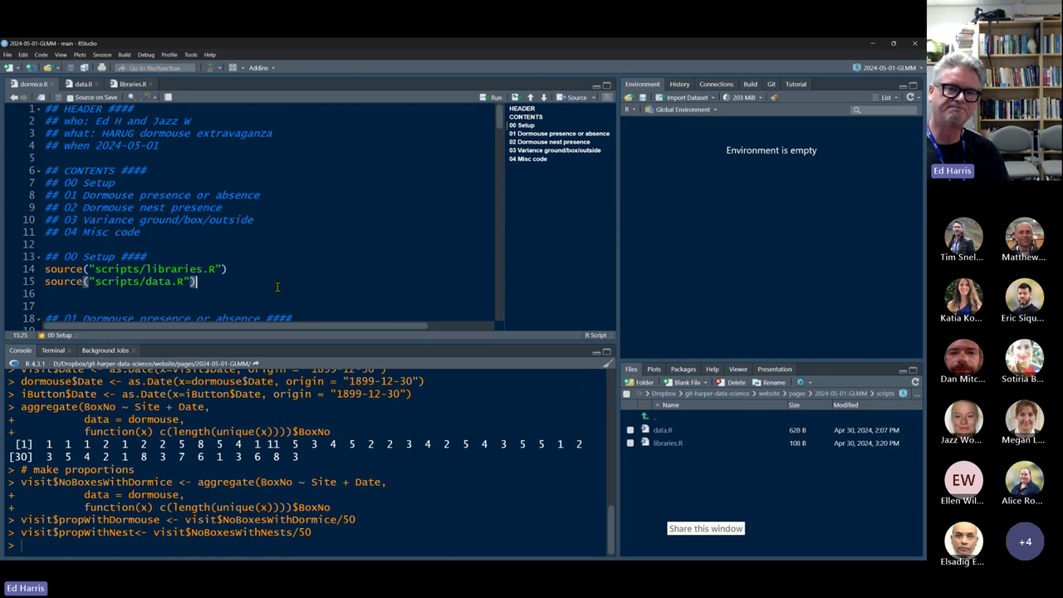
# - Run source("scripts/data.R") to load the prepared data and go to the 01 Dormouse presence or absence section of dormice.R
pyautogui.hotkey('ctrl', 'Return')
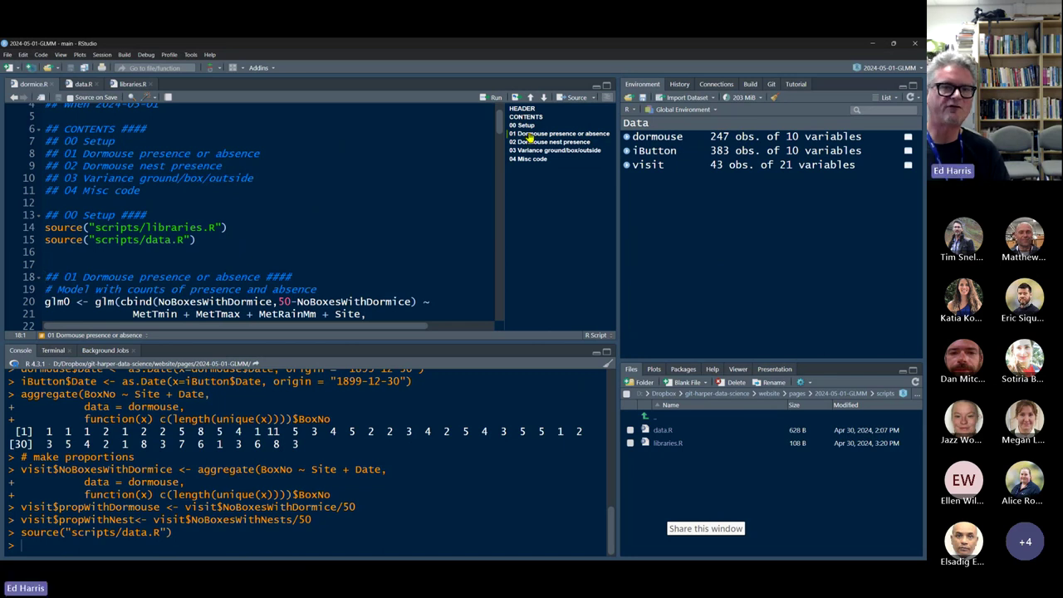
pyautogui.scroll(-2, 387, 199)
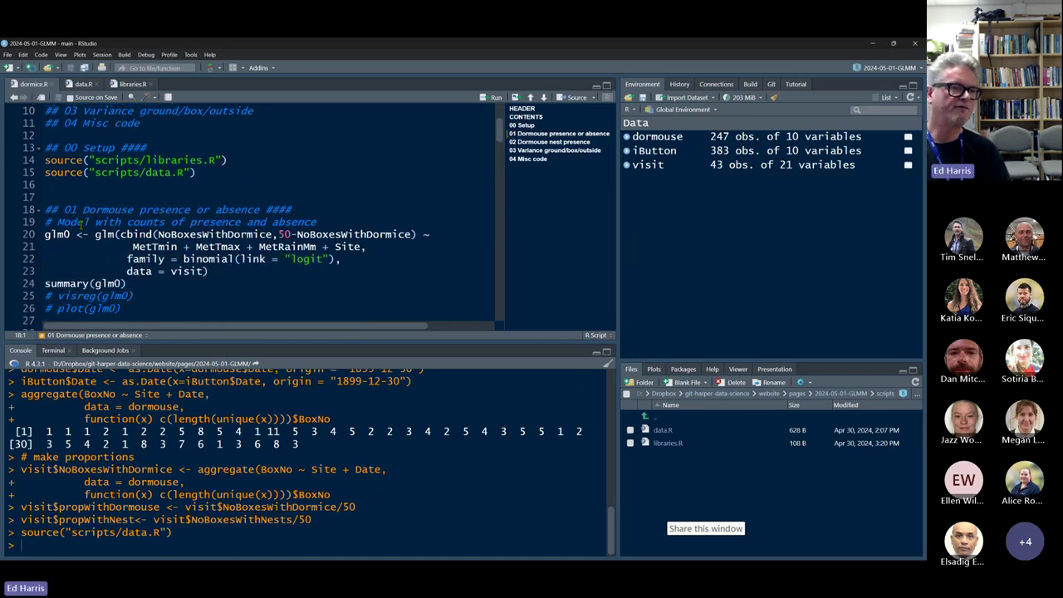
pyautogui.moveTo(47, 209); pyautogui.dragTo(308, 207)
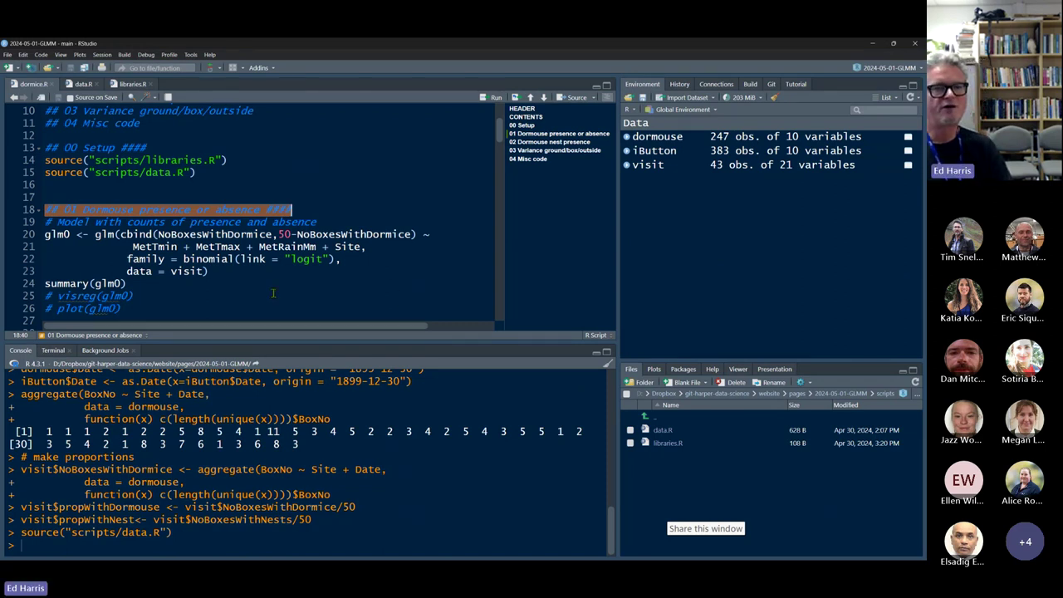
# - Examine the glm0 call: the cbind response, the weather and Site predictors, the binomial family with logit link, and the data argument
pyautogui.doubleClick(104, 236)
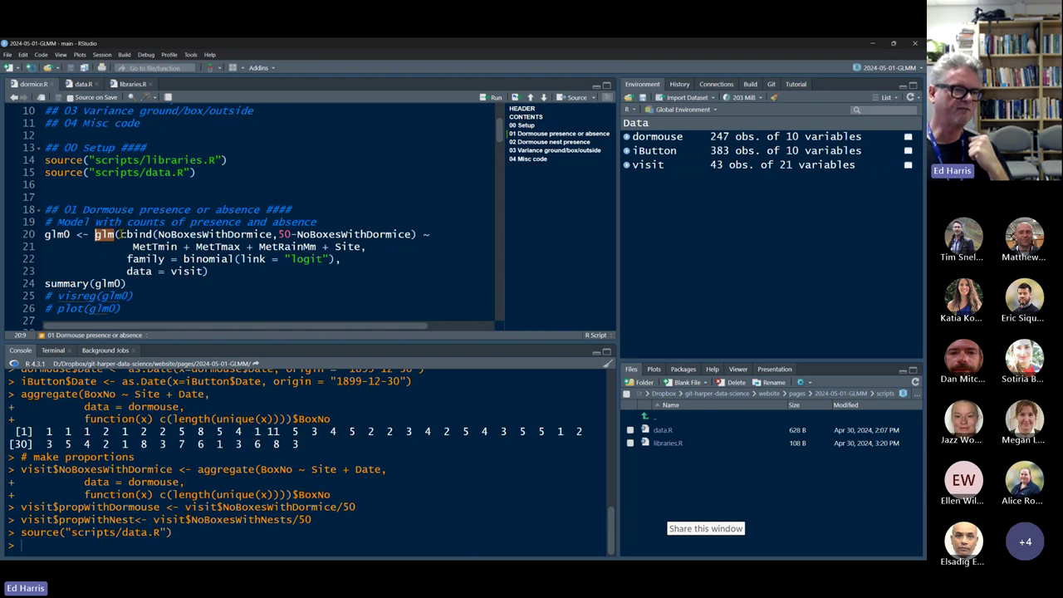
pyautogui.moveTo(121, 234); pyautogui.dragTo(364, 247)
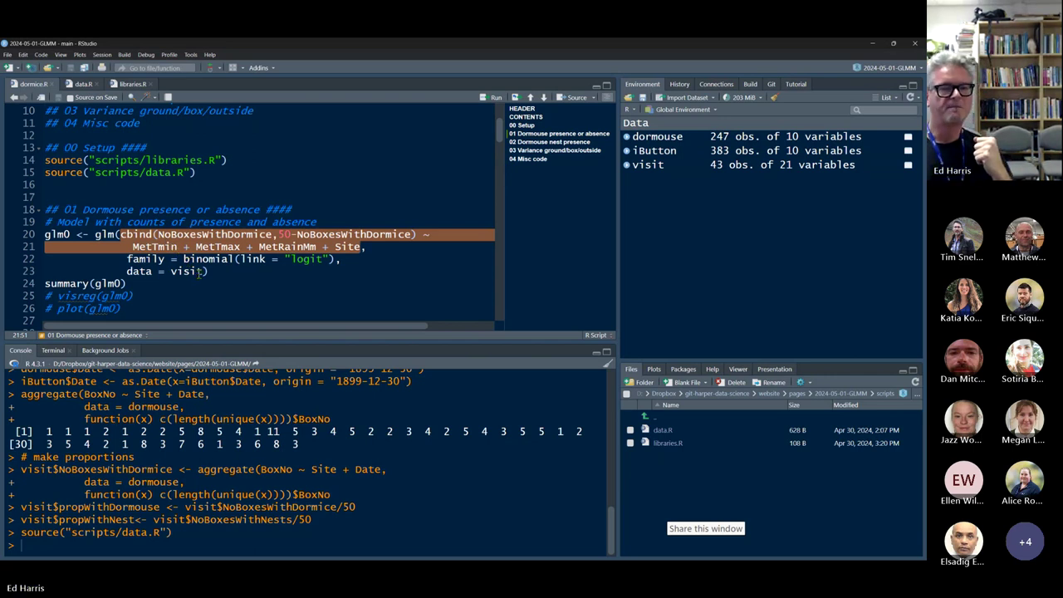
pyautogui.doubleClick(163, 259)
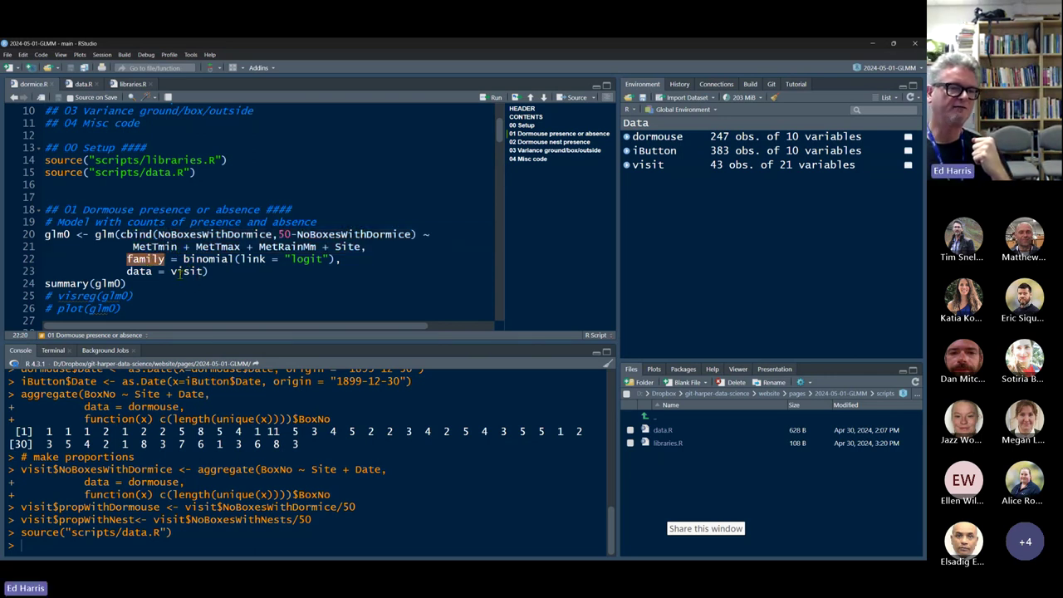
pyautogui.moveTo(184, 259); pyautogui.dragTo(336, 259)
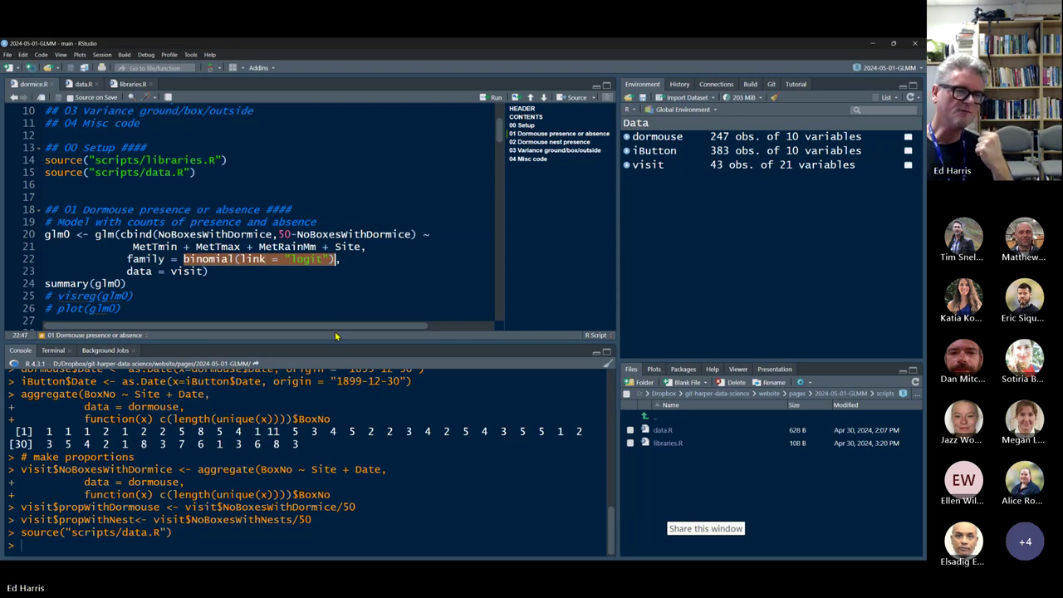
pyautogui.doubleClick(223, 261)
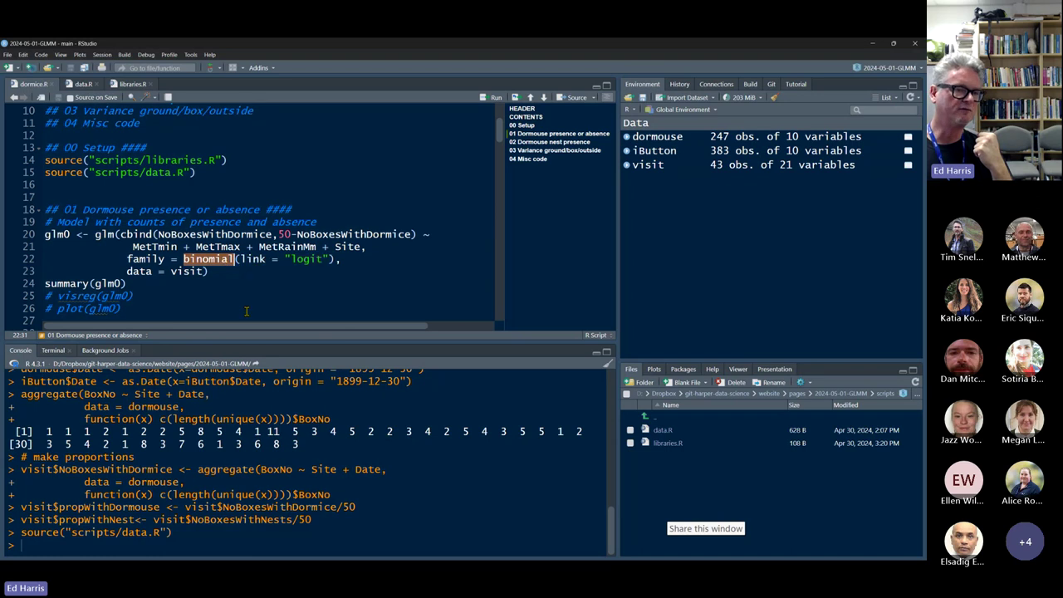
pyautogui.click(239, 260)
pyautogui.moveTo(239, 260); pyautogui.dragTo(330, 259)
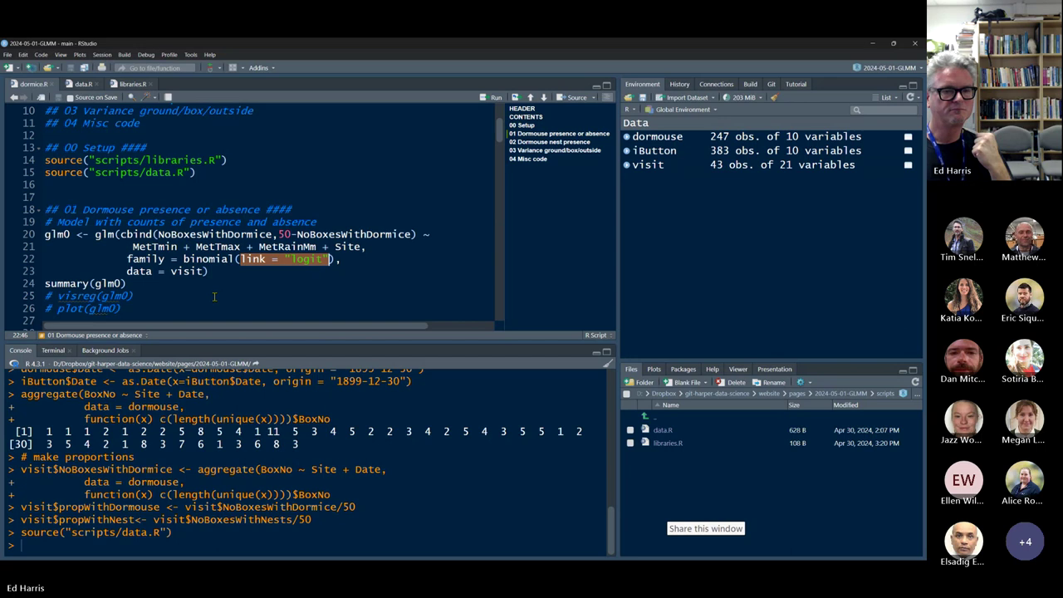
pyautogui.doubleClick(140, 271)
pyautogui.doubleClick(188, 272)
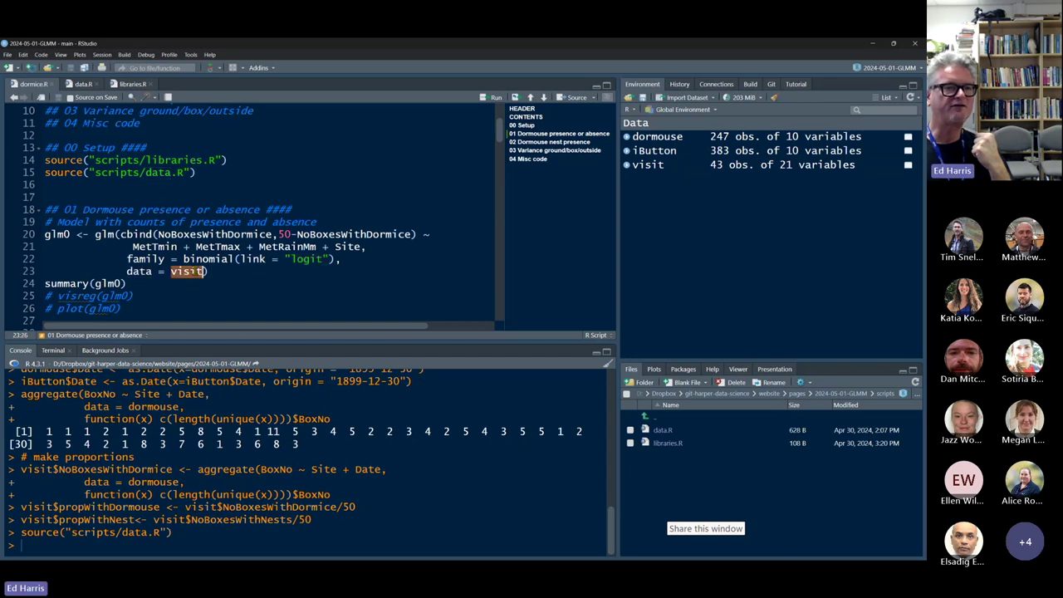
pyautogui.moveTo(122, 235); pyautogui.dragTo(363, 247)
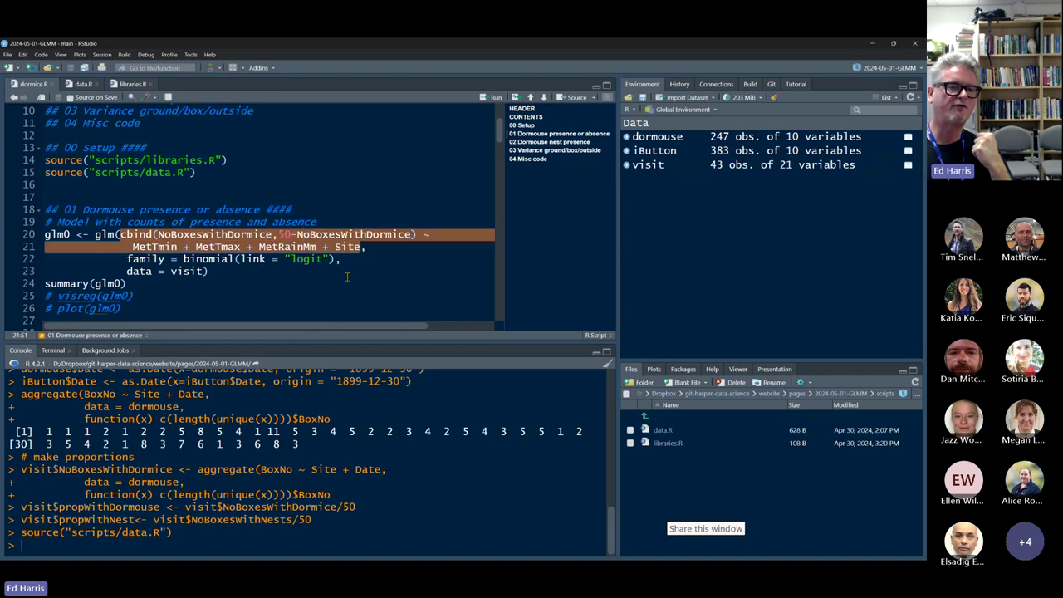
pyautogui.click(230, 237)
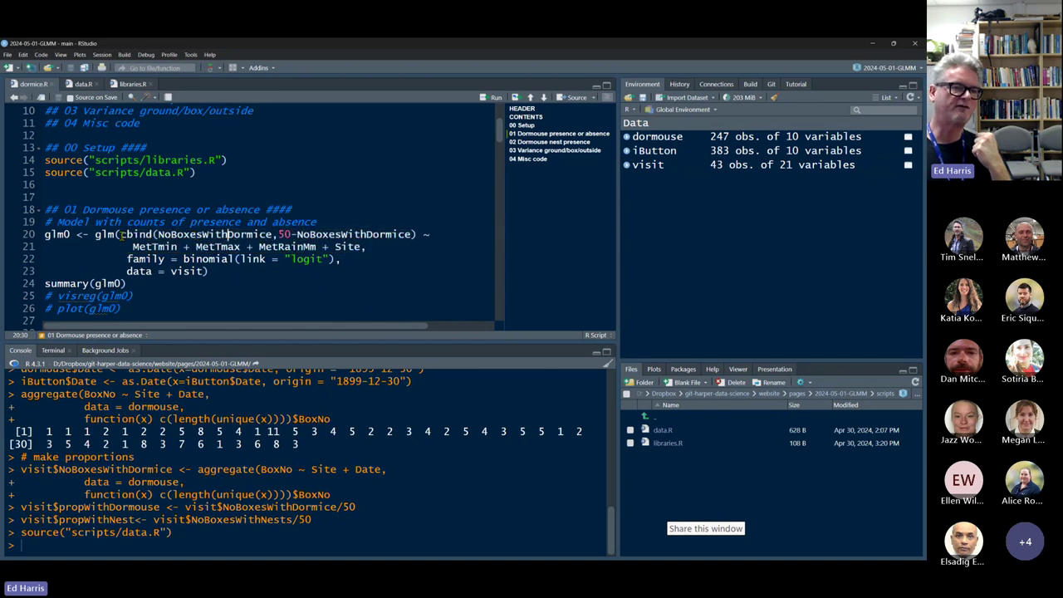
# - Copy the cbind(NoBoxesWithDormice,50-NoBoxesWithDormice) expression from the glm0 call into a new R script
pyautogui.moveTo(121, 235); pyautogui.dragTo(417, 235)
pyautogui.hotkey('ctrl', 'c')
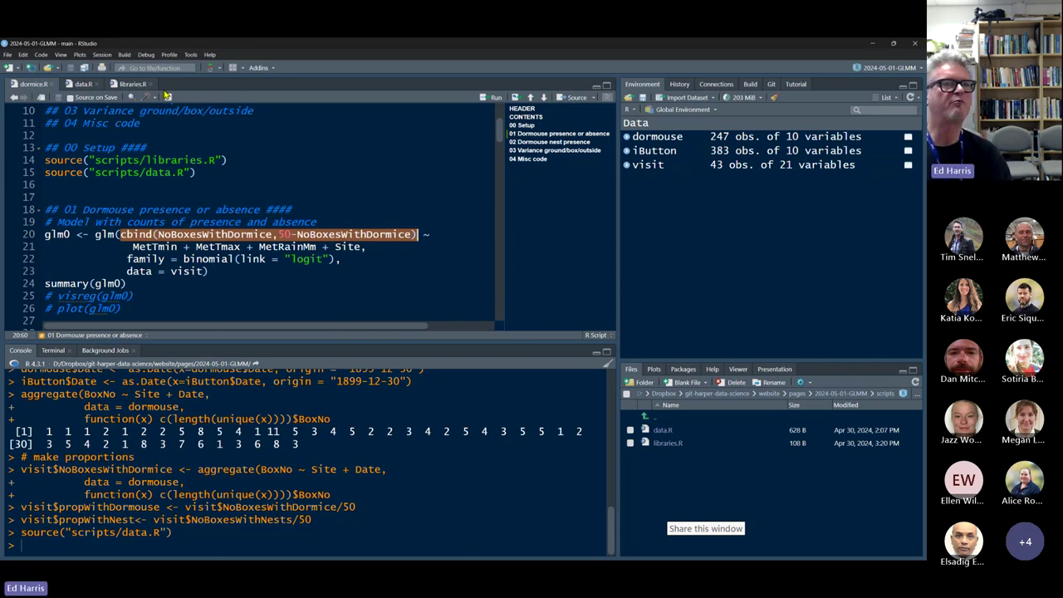
pyautogui.click(12, 69)
pyautogui.click(25, 84)
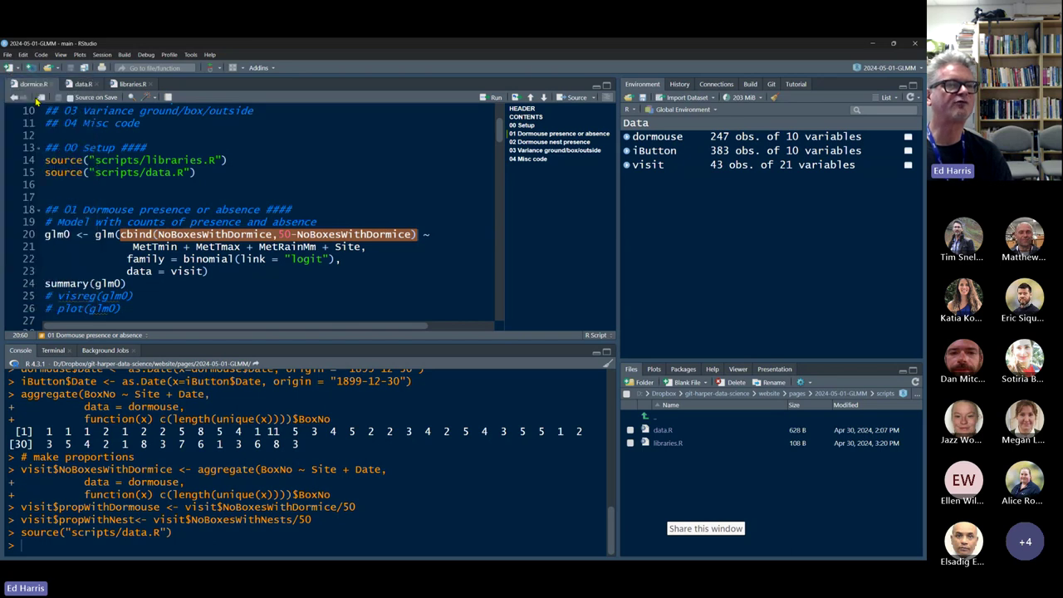
pyautogui.hotkey('ctrl', 'v')
# - Prefix both NoBoxesWithDormice terms with visit$ so the expression reads cbind(visit$NoBoxesWithDormice,50-visit$NoBoxesWithDormice)
pyautogui.click(68, 109)
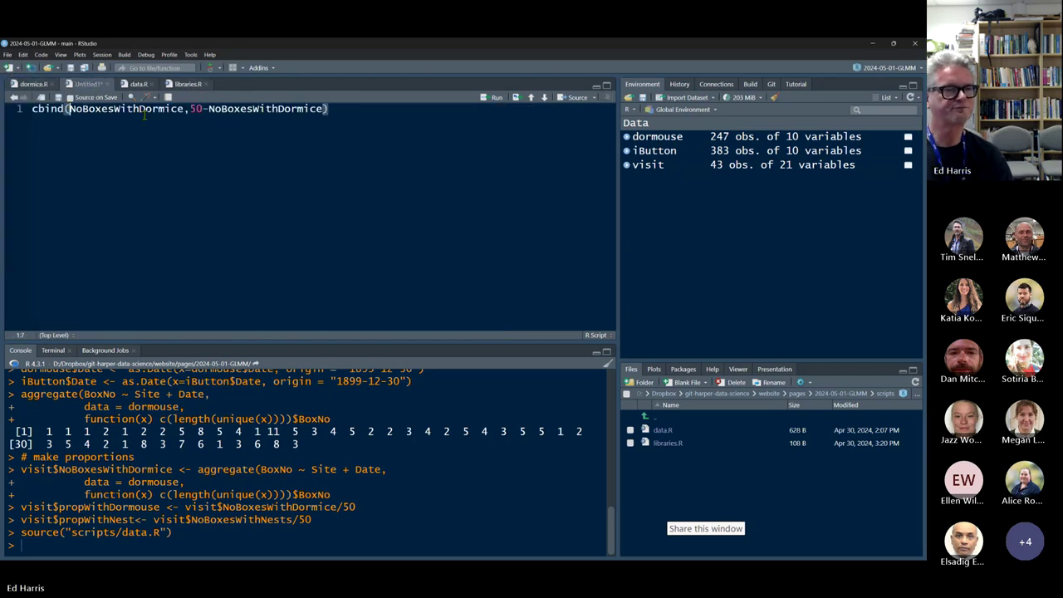
pyautogui.write('visit$')
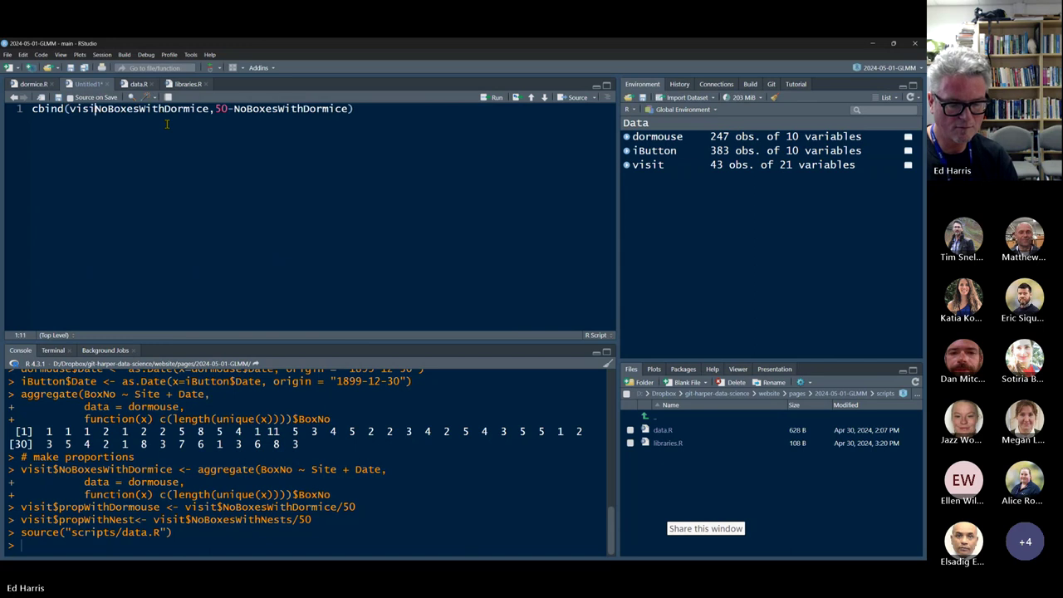
pyautogui.write('$')
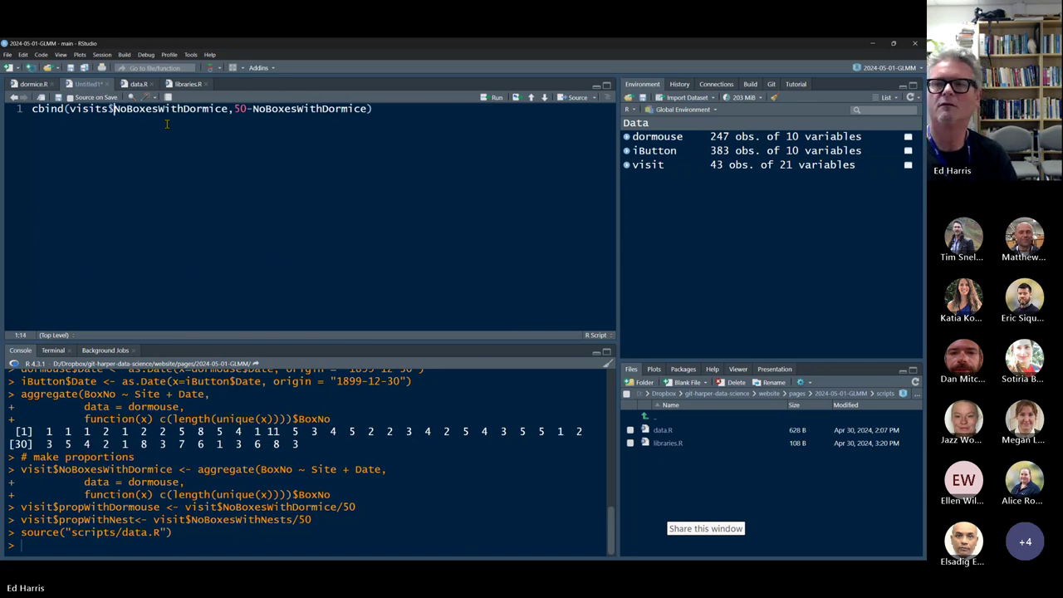
pyautogui.press('Left')
pyautogui.press('BackSpace')
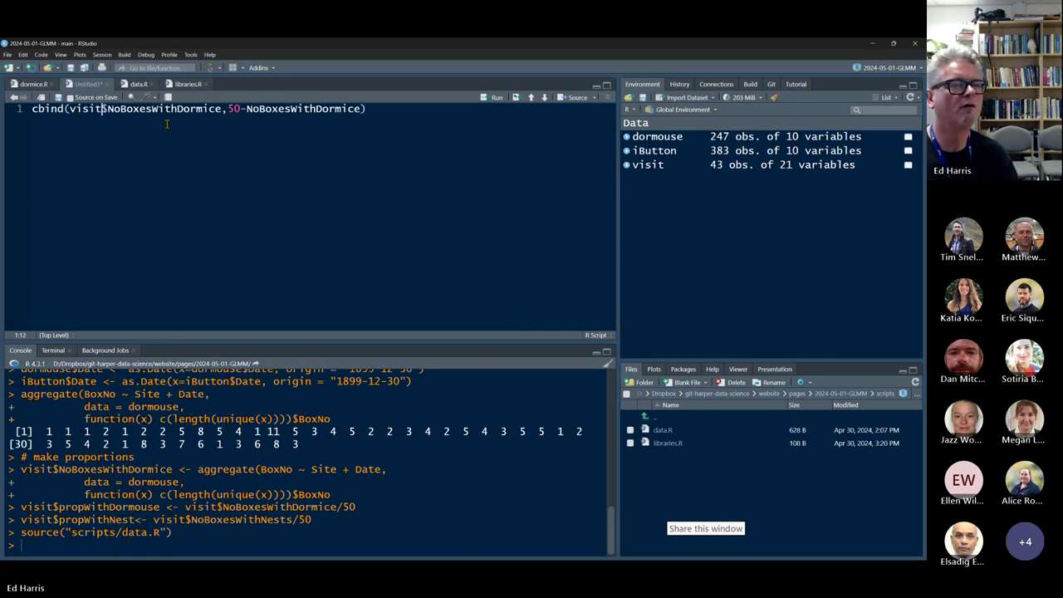
pyautogui.hotkey('ctrl', 'shift', 'Left')
pyautogui.hotkey('ctrl', 'c')
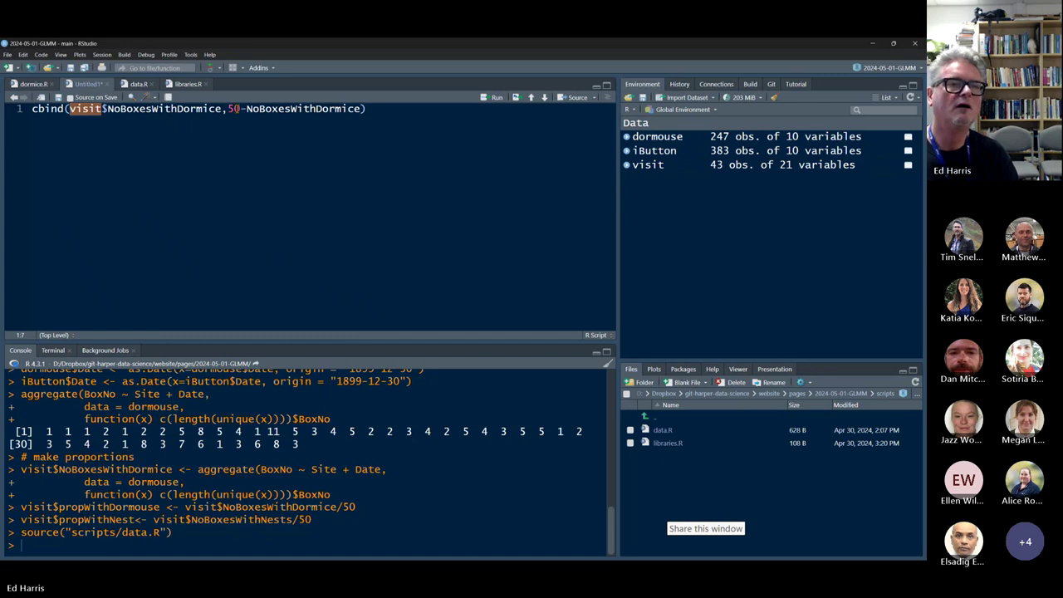
pyautogui.click(246, 109)
pyautogui.hotkey('ctrl', 'v')
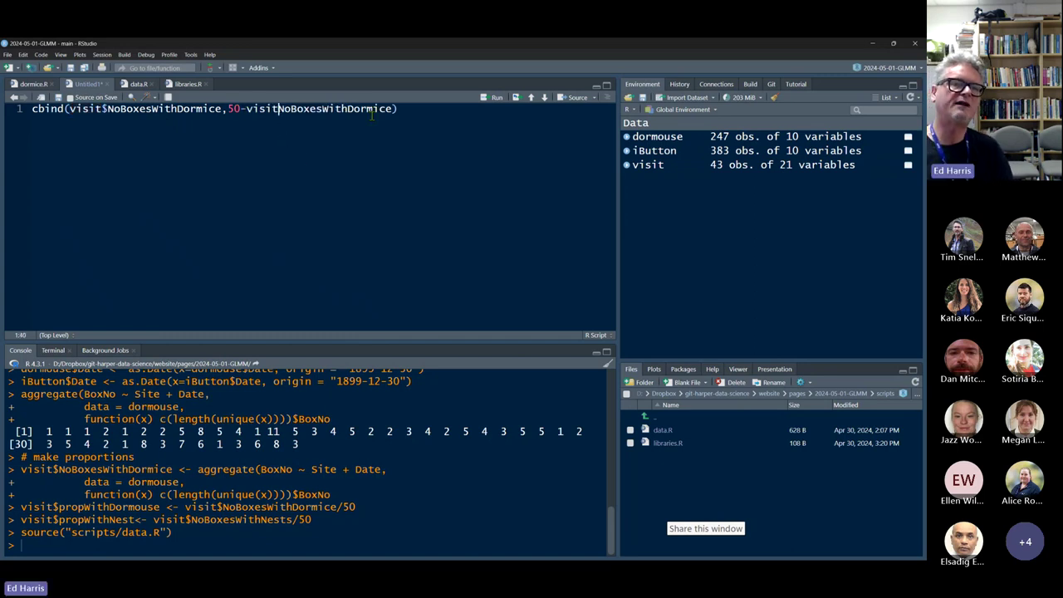
pyautogui.write('$')
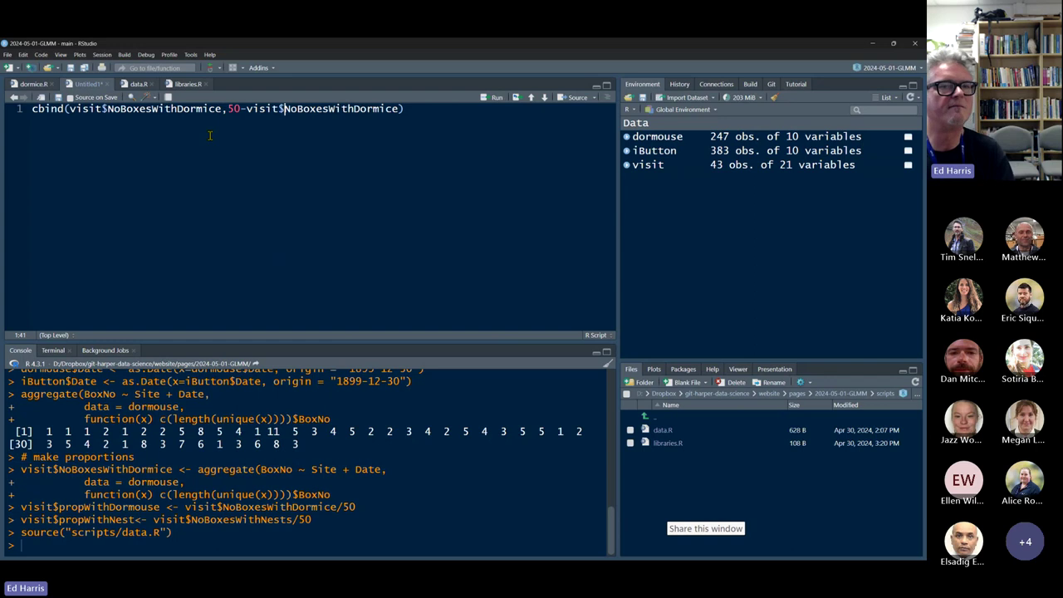
# - Run visit$NoBoxesWithDormice alone and examine the first value in the printed counts
pyautogui.click(395, 109)
pyautogui.moveTo(396, 108); pyautogui.dragTo(245, 109)
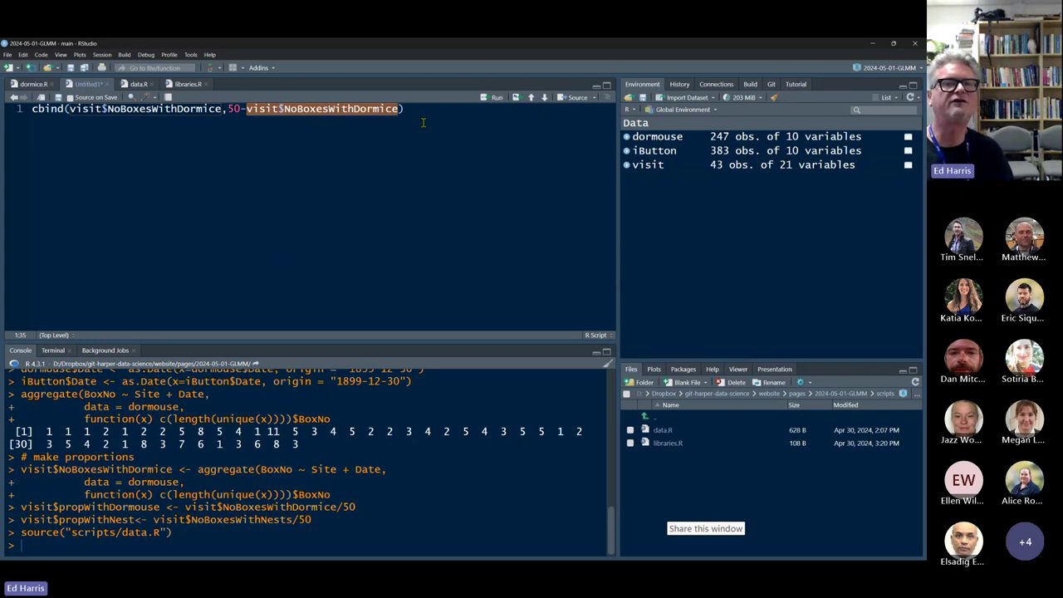
pyautogui.hotkey('ctrl', 'Return')
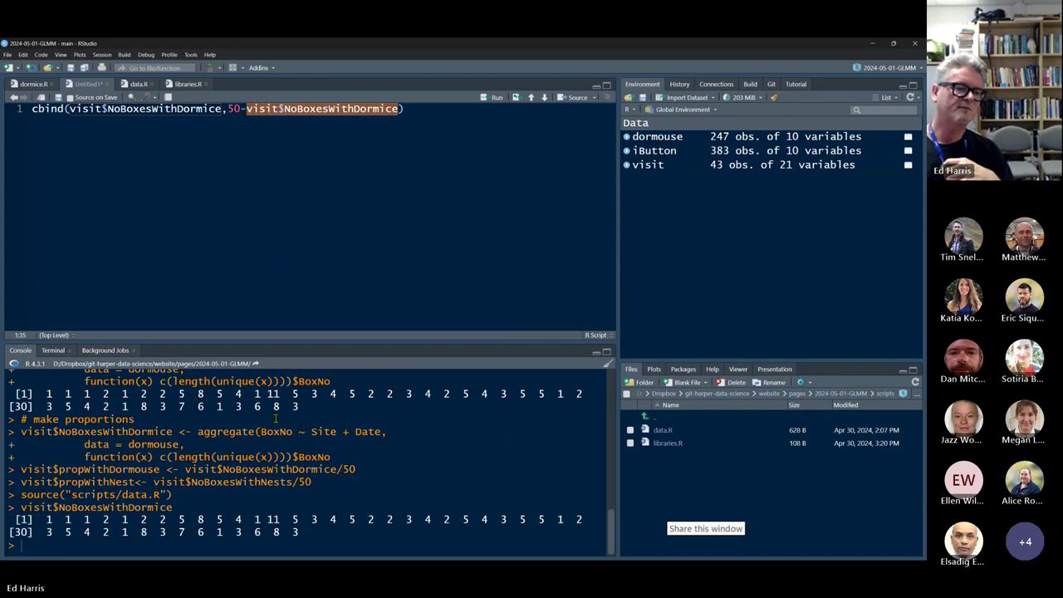
pyautogui.doubleClick(48, 519)
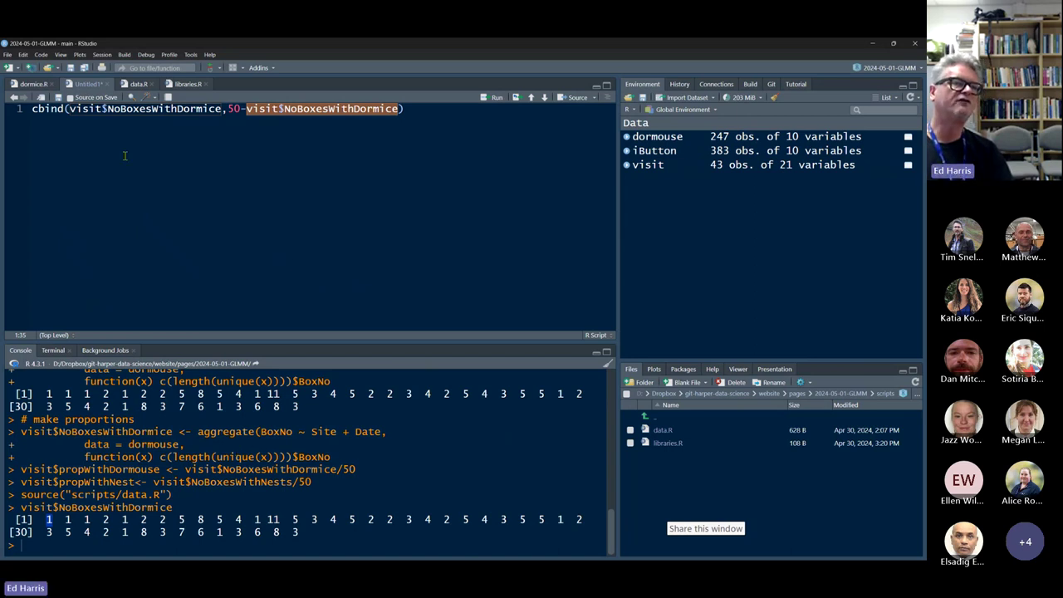
# - Examine the two arguments of the cbind call and run 50-visit$NoBoxesWithDormice alone to print the counts of boxes without dormice
pyautogui.doubleClick(40, 109)
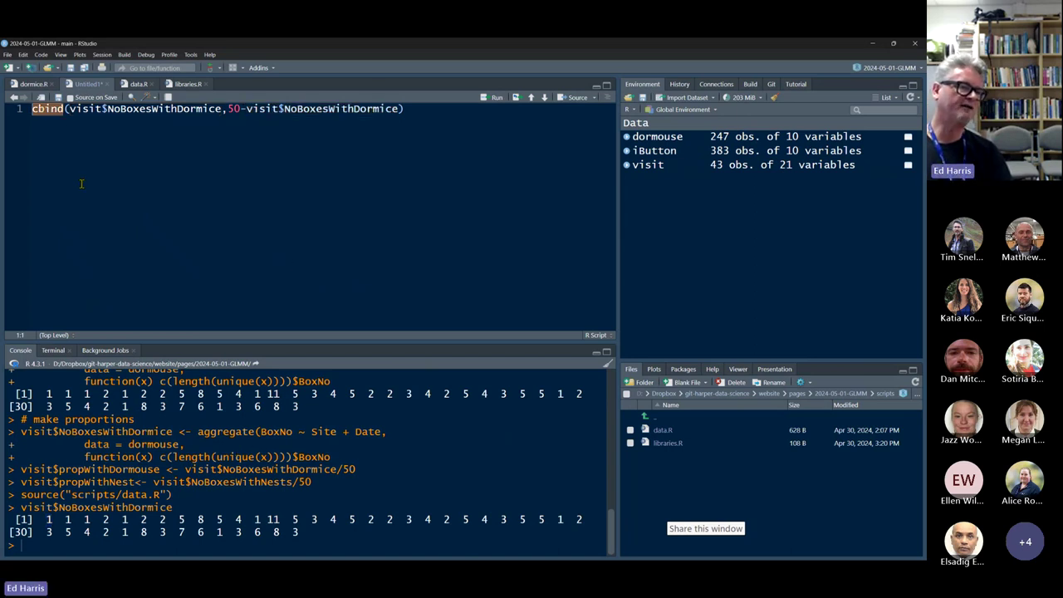
pyautogui.moveTo(70, 109); pyautogui.dragTo(223, 109)
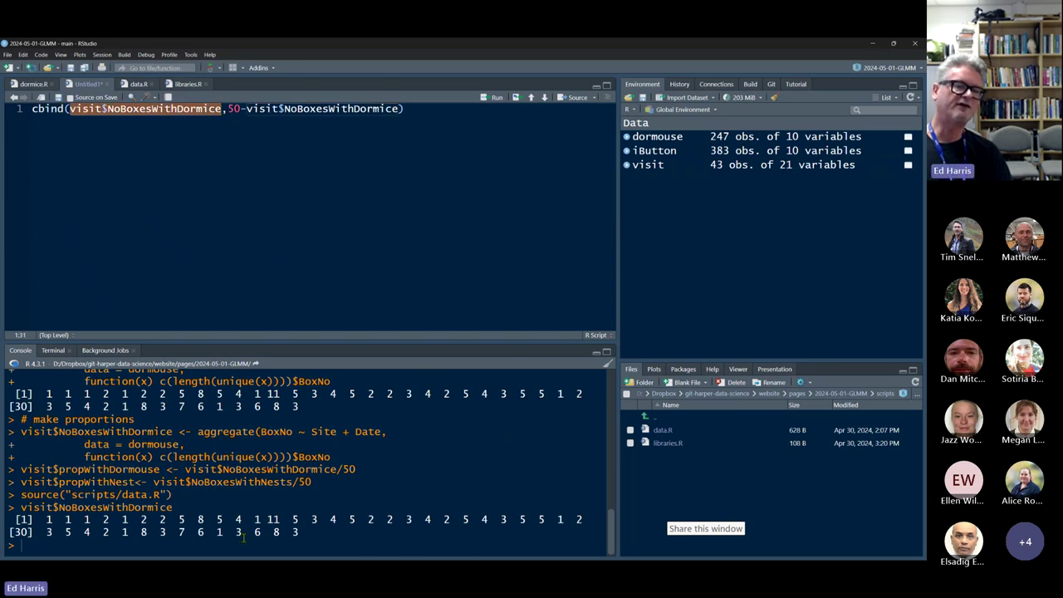
pyautogui.moveTo(229, 108); pyautogui.dragTo(398, 109)
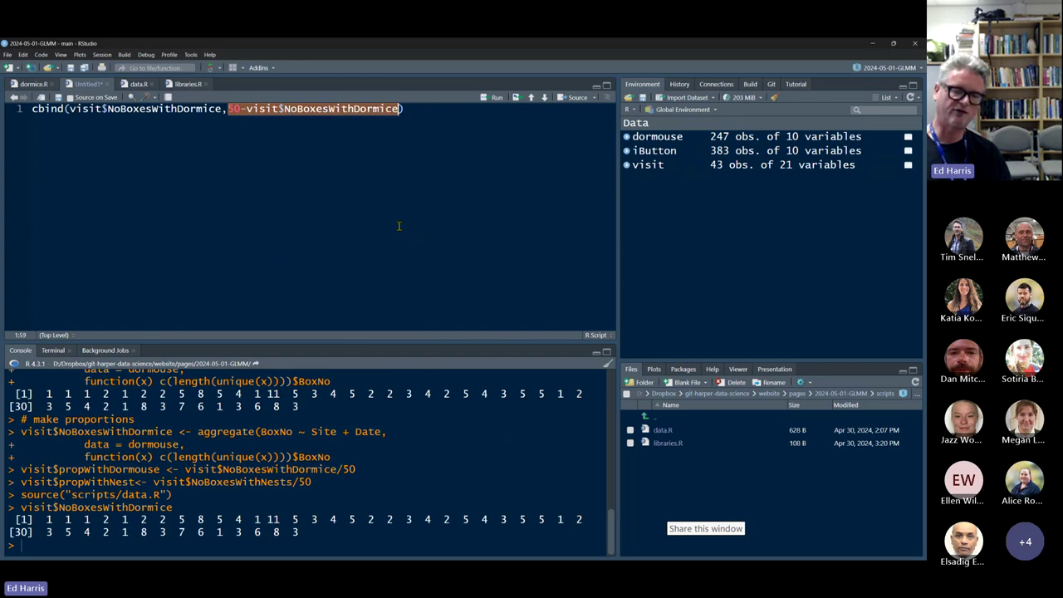
pyautogui.hotkey('ctrl', 'Return')
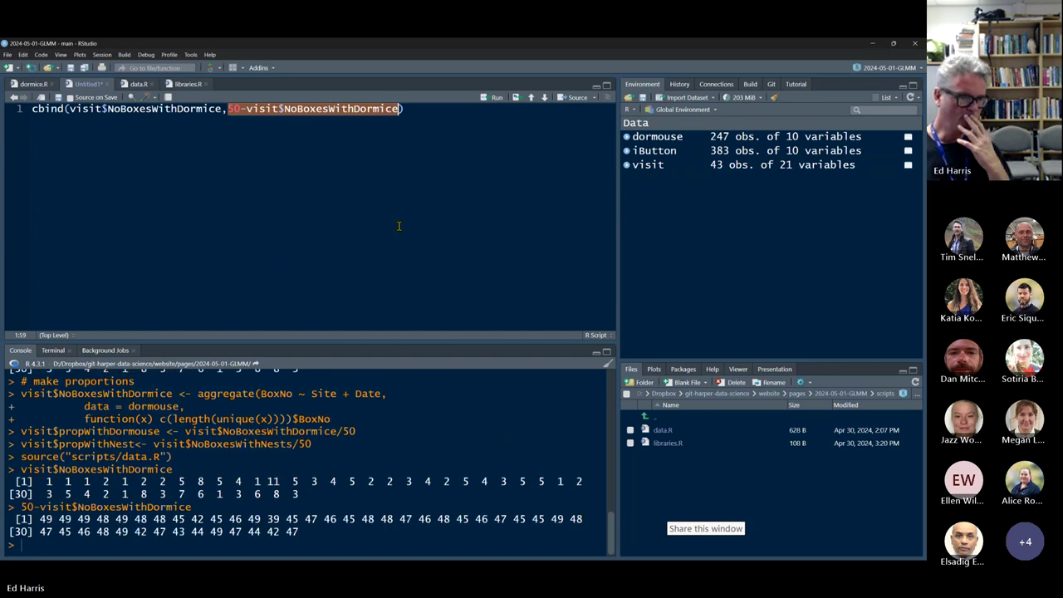
# - Run the whole cbind expression and inspect the first rows of the printed two-column matrix
pyautogui.moveTo(404, 109); pyautogui.dragTo(29, 109)
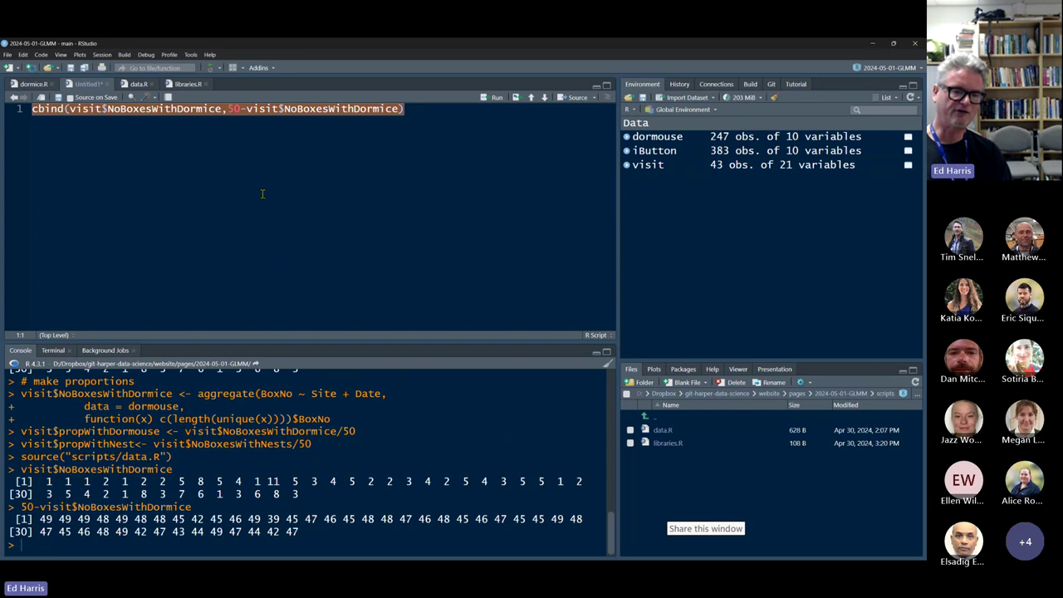
pyautogui.hotkey('ctrl', 'Return')
pyautogui.scroll(10, 211, 473)
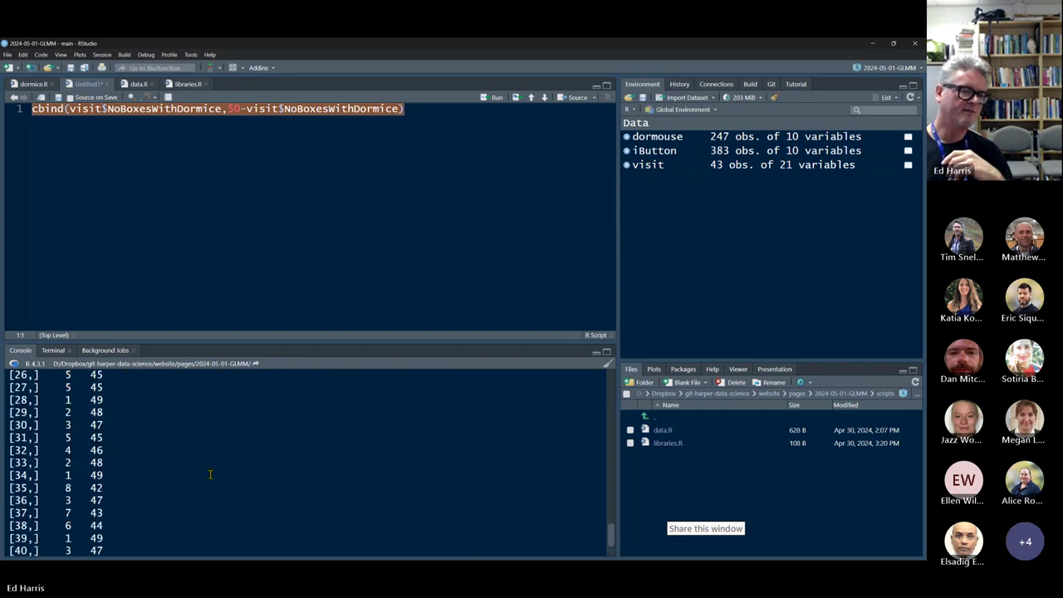
pyautogui.scroll(1, 210, 475)
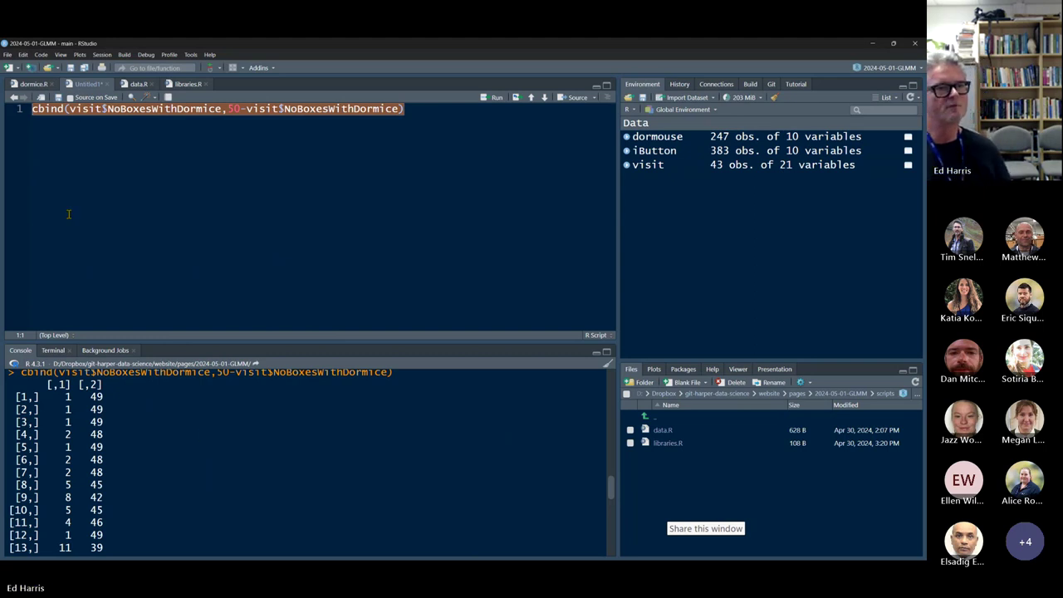
# - Run the glm0 binomial model assignment in dormice.R and go to the end of the summary(glm0) line
pyautogui.click(33, 84)
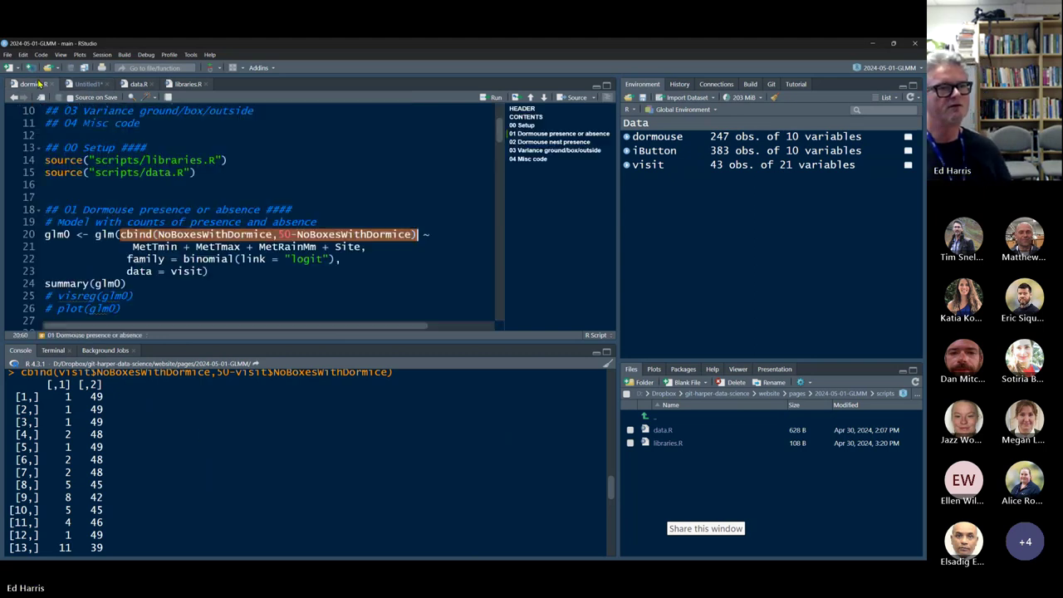
pyautogui.click(220, 273)
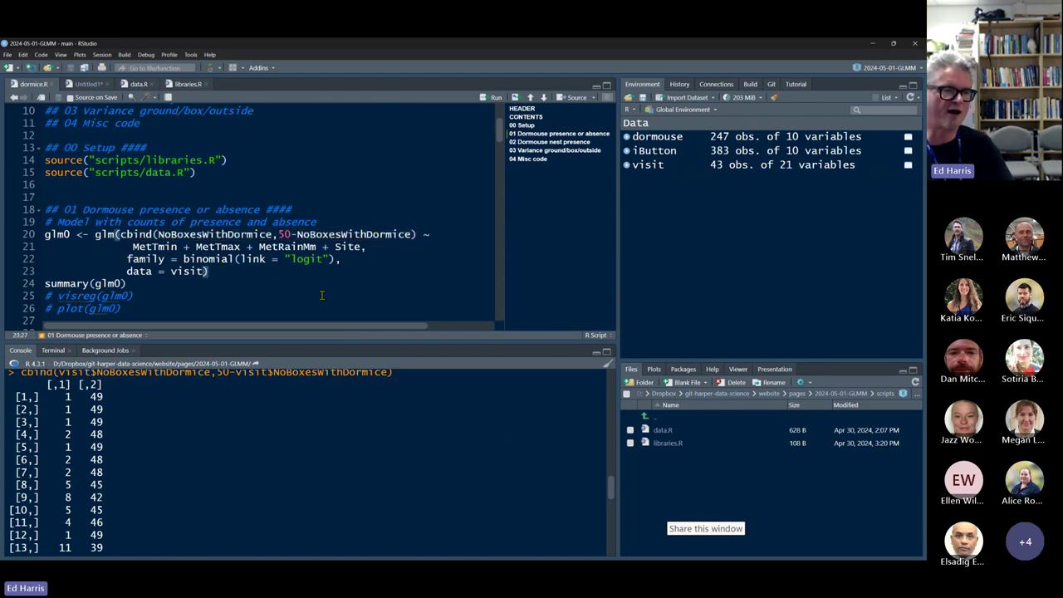
pyautogui.hotkey('ctrl', 'Return')
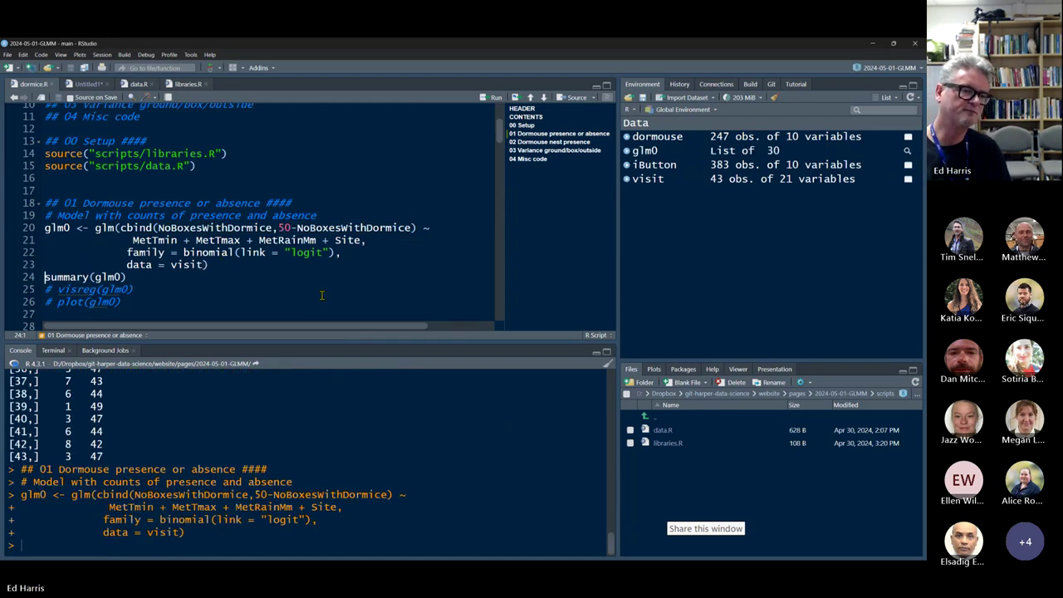
pyautogui.click(138, 281)
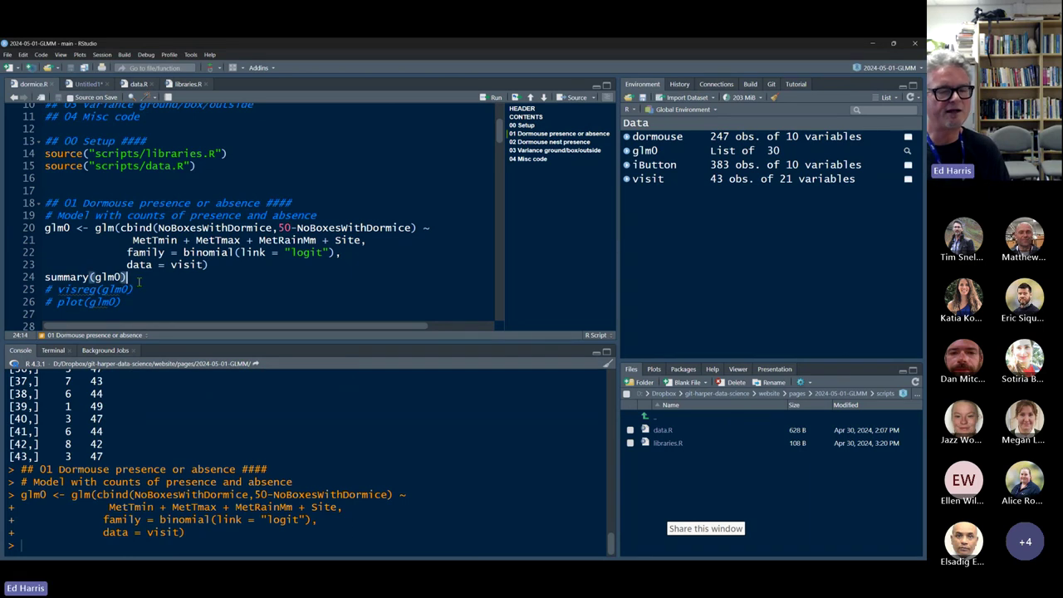
# - Run summary(glm0) and examine the coefficient table's p-values for MetTmin, MetTmax, MetRainMm and Site in the enlarged console
pyautogui.hotkey('ctrl', 'Return')
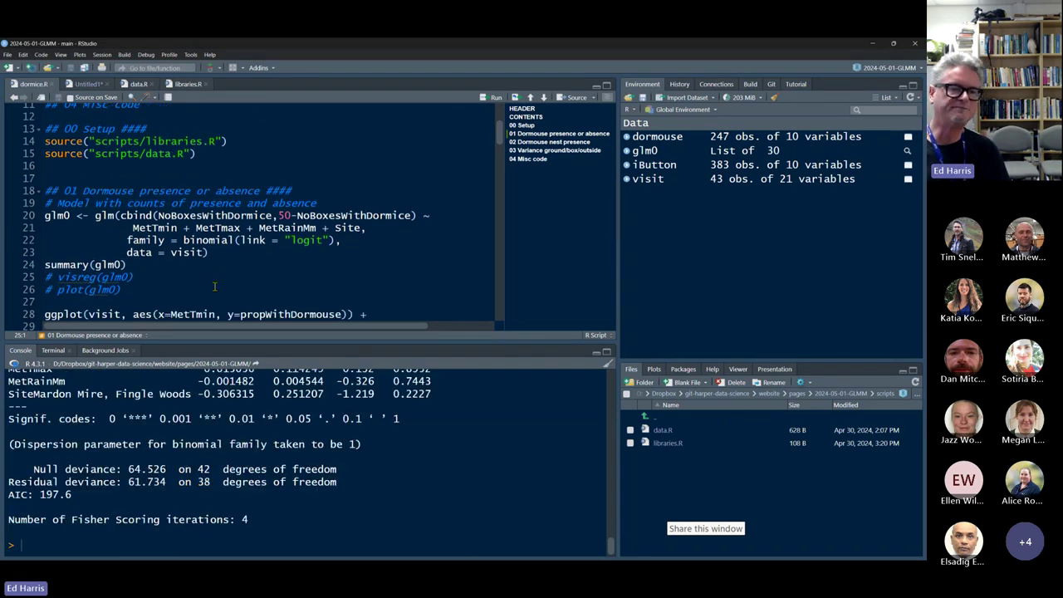
pyautogui.moveTo(247, 343); pyautogui.dragTo(249, 212)
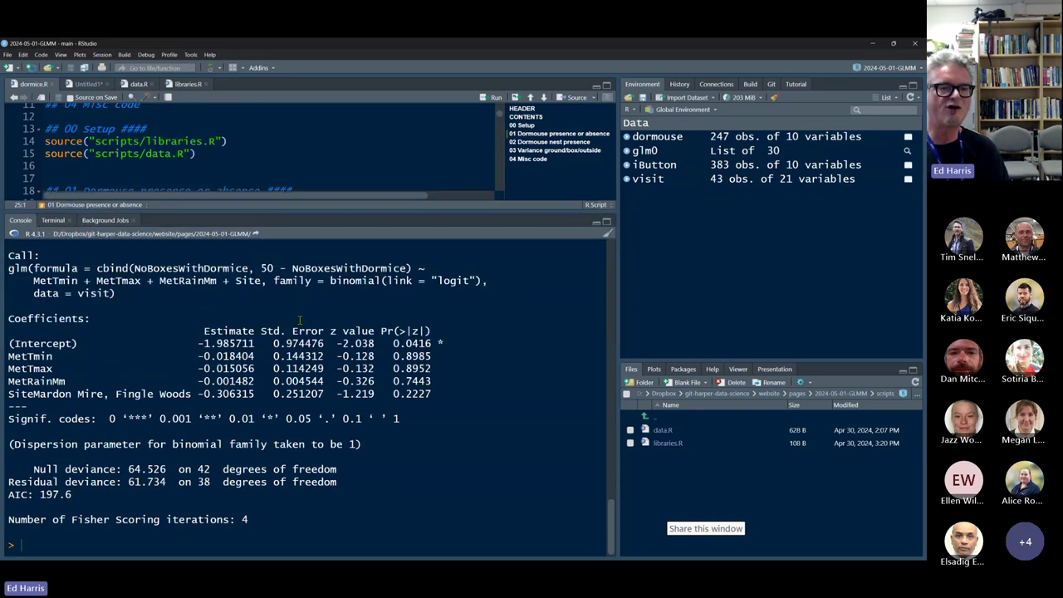
pyautogui.doubleClick(29, 356)
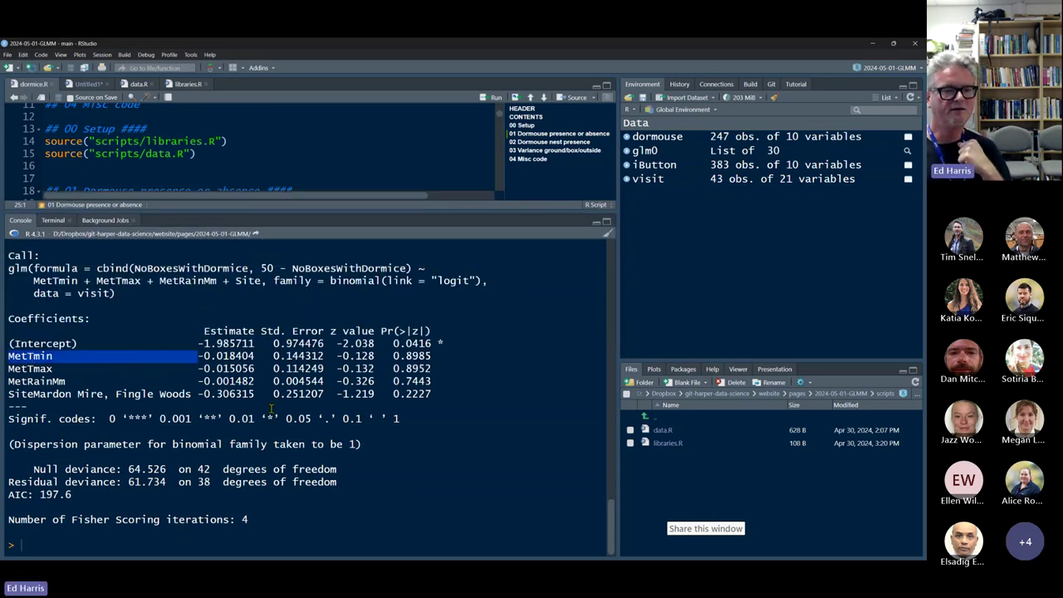
pyautogui.moveTo(432, 356); pyautogui.dragTo(393, 369)
pyautogui.doubleClick(40, 369)
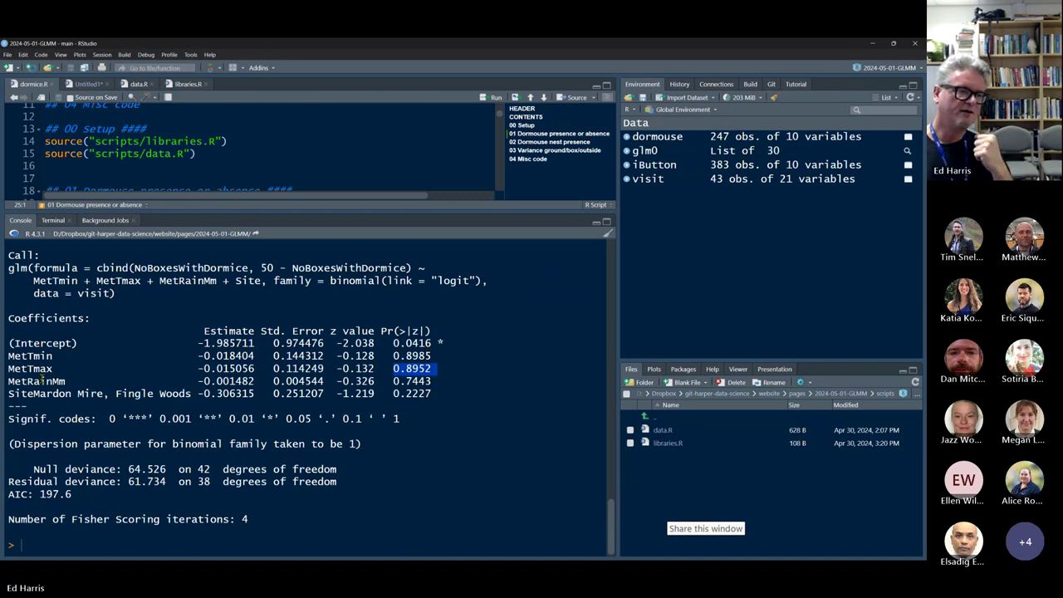
pyautogui.doubleClick(41, 380)
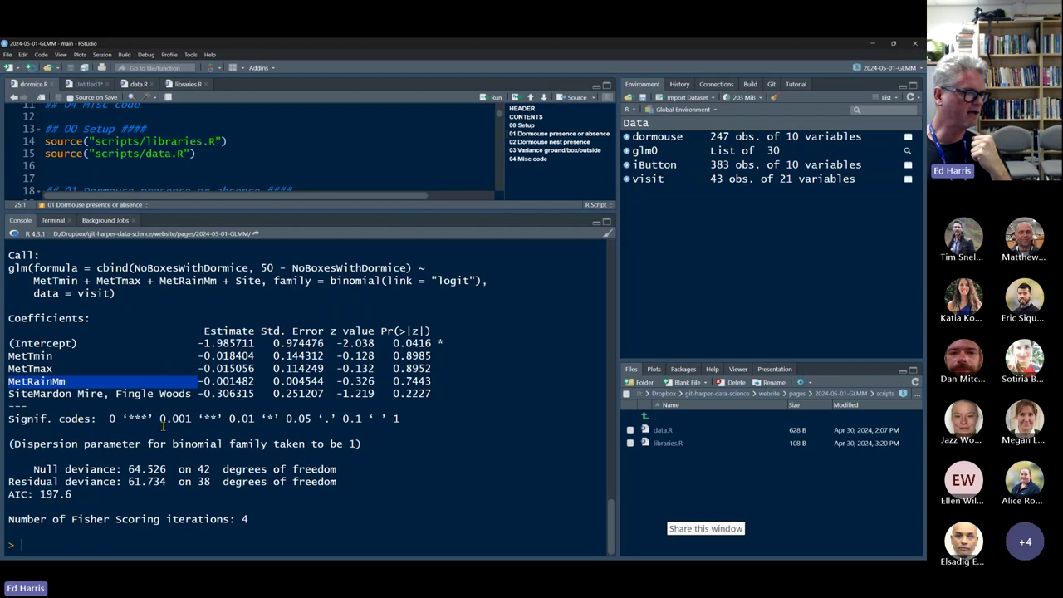
pyautogui.moveTo(394, 382); pyautogui.dragTo(443, 382)
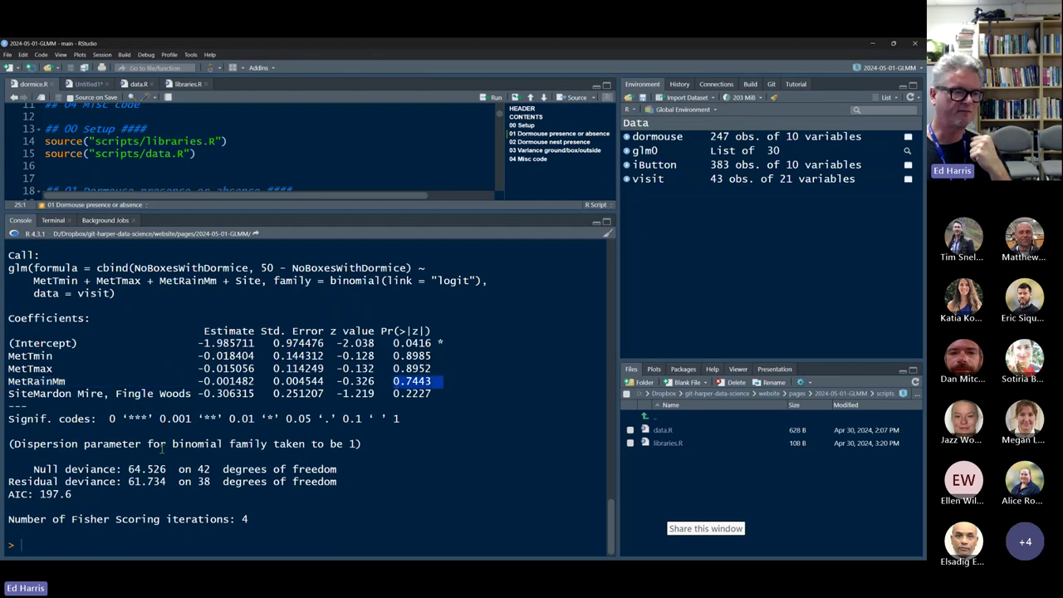
pyautogui.moveTo(8, 394); pyautogui.dragTo(193, 392)
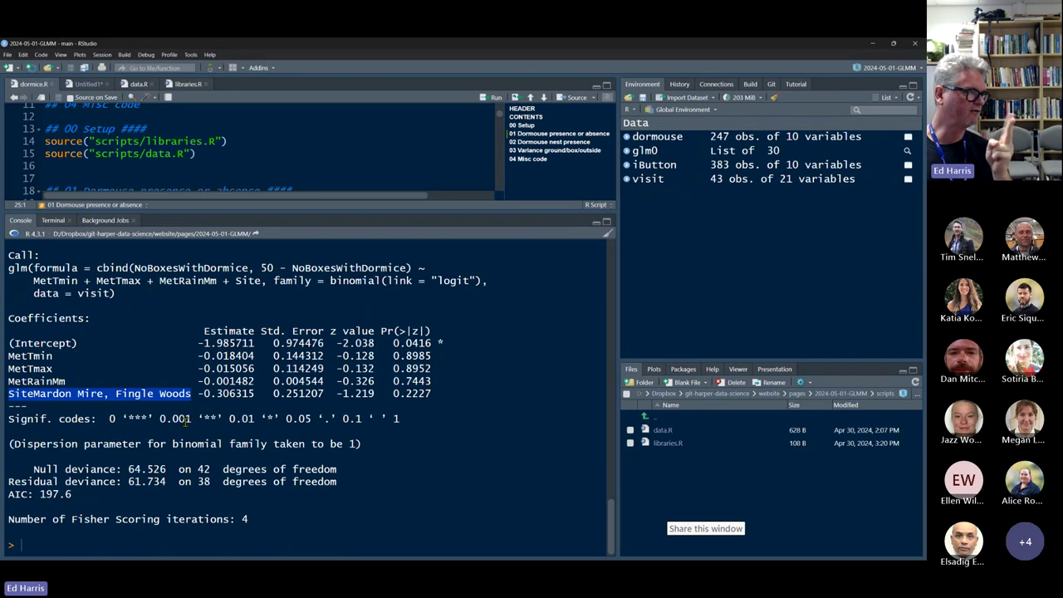
pyautogui.moveTo(437, 394); pyautogui.dragTo(392, 394)
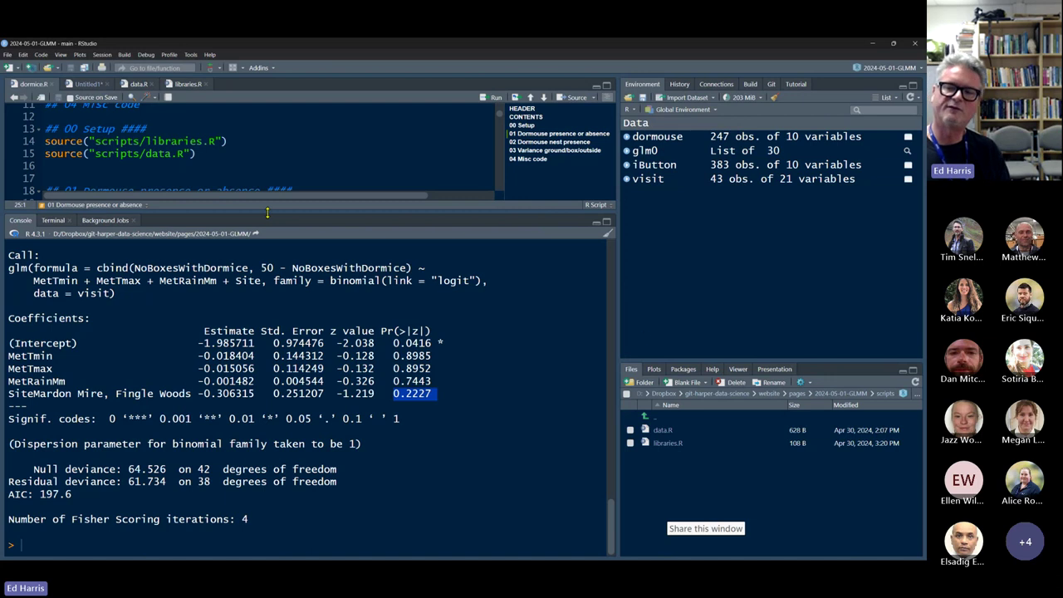
# - Make more room for plots and code, and run the ggplot block of propWithDormouse against MetTmin
pyautogui.moveTo(651, 359); pyautogui.dragTo(500, 260)
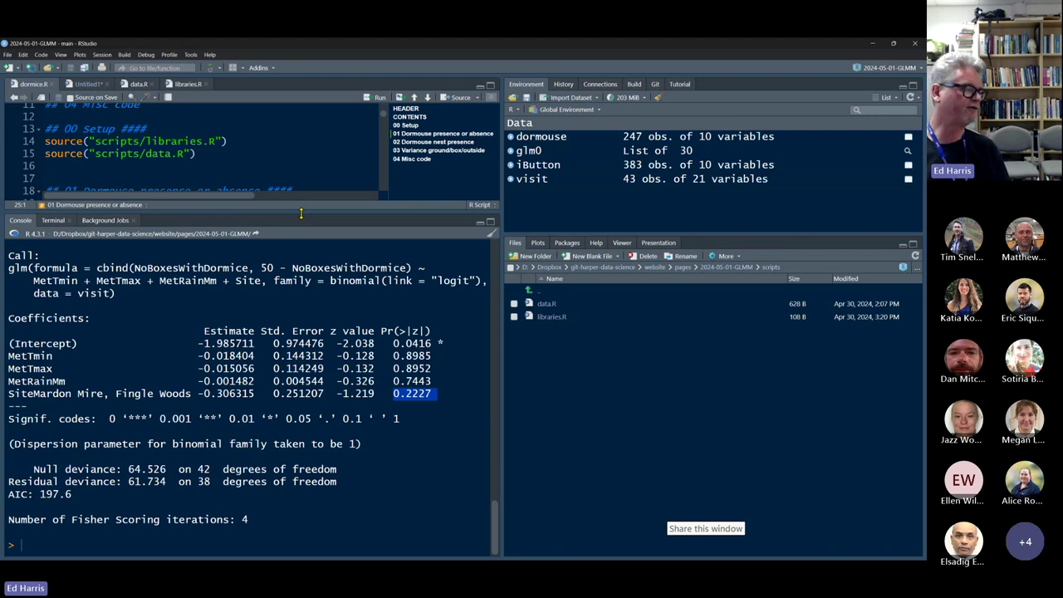
pyautogui.moveTo(321, 214); pyautogui.dragTo(319, 238)
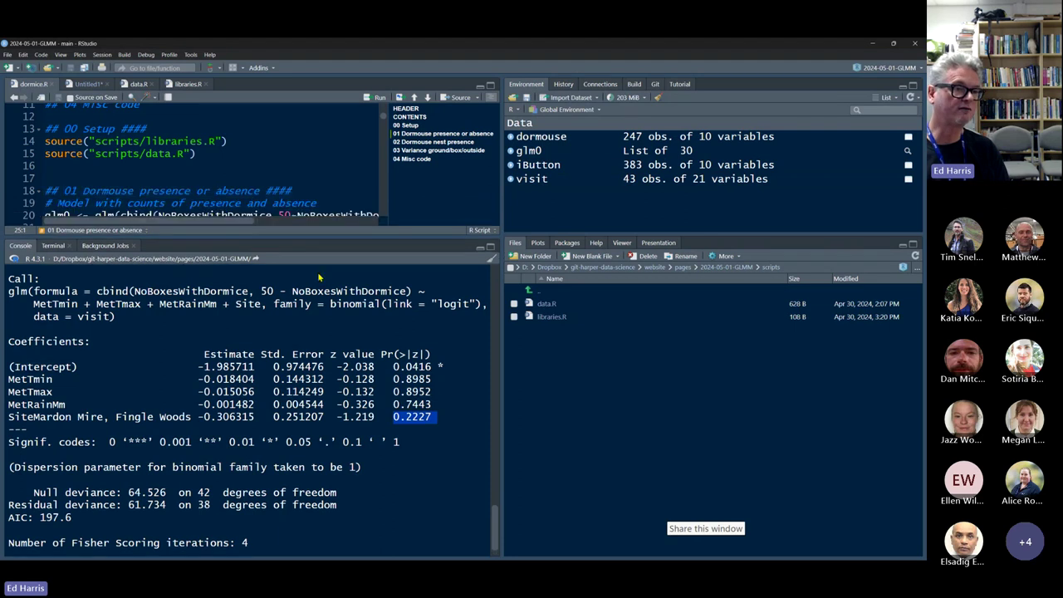
pyautogui.moveTo(319, 278); pyautogui.dragTo(304, 323)
pyautogui.scroll(-3, 248, 275)
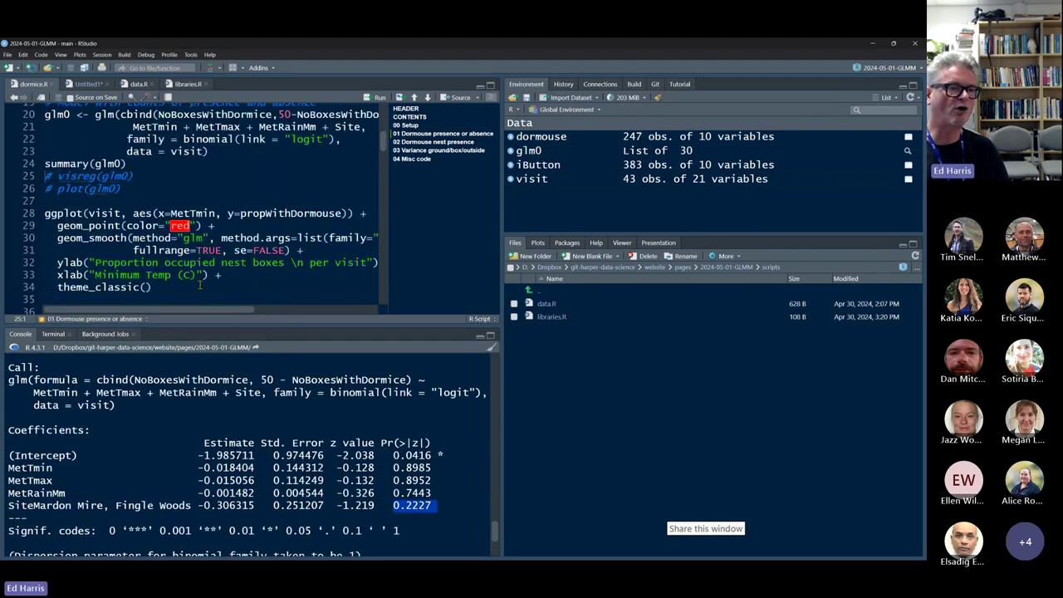
pyautogui.click(198, 285)
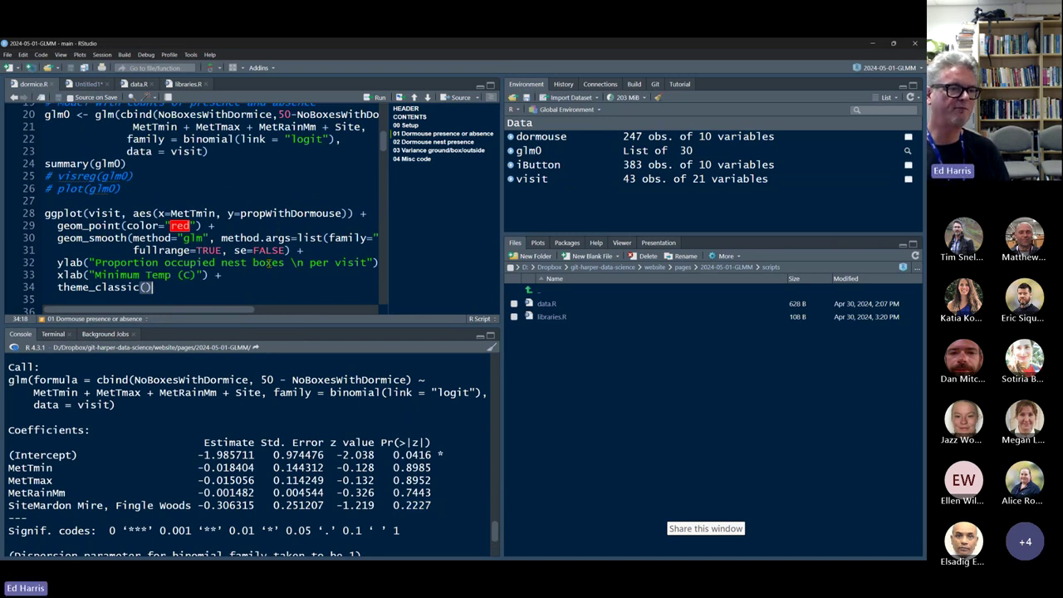
pyautogui.hotkey('ctrl', 'Return')
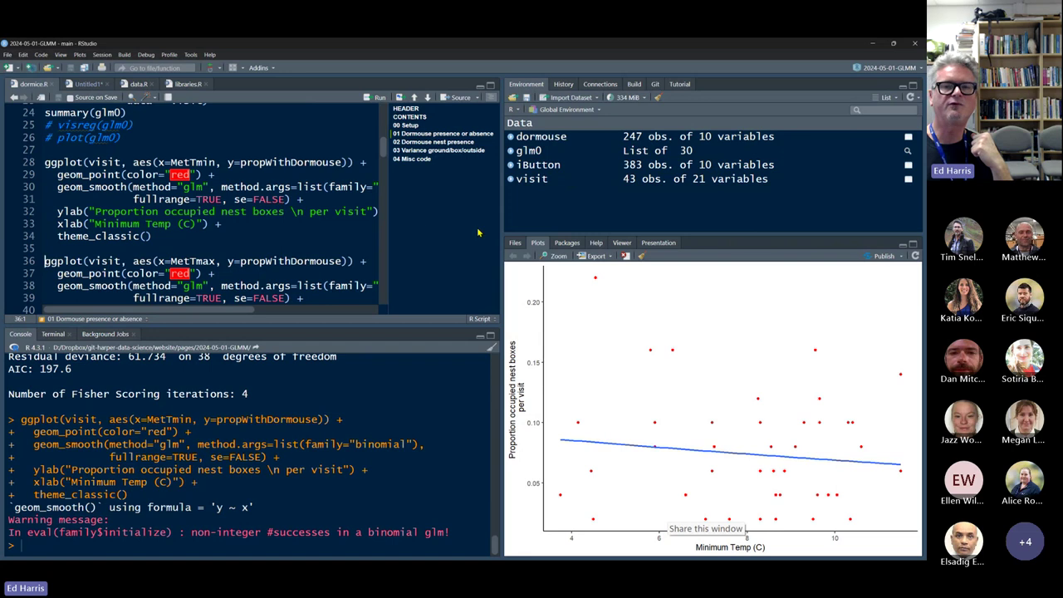
# - Widen the script area and examine the method and method.args arguments of geom_smooth in the MetTmin plot code
pyautogui.moveTo(388, 221); pyautogui.dragTo(465, 225)
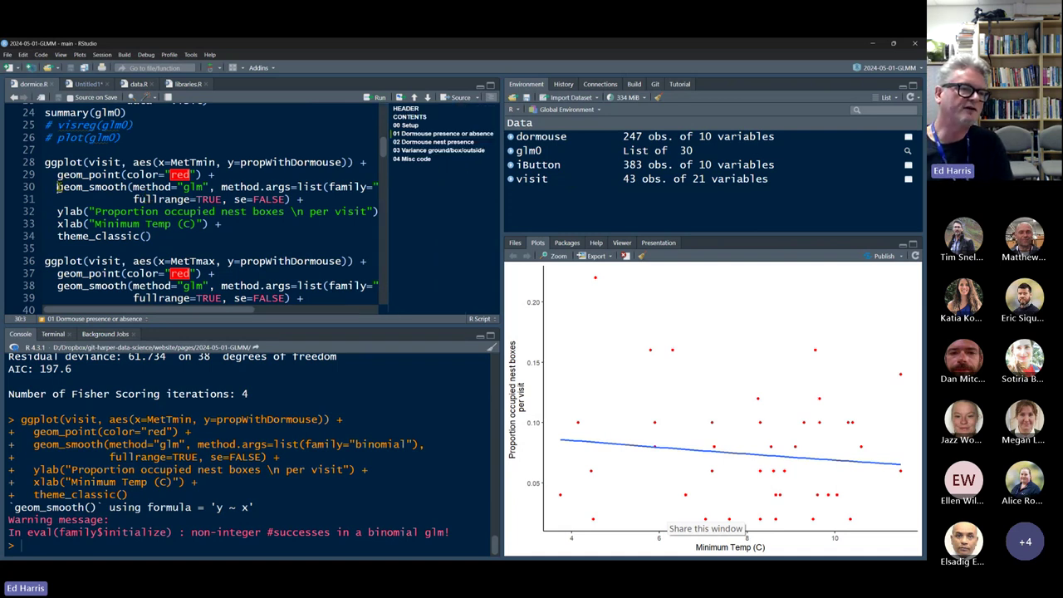
pyautogui.moveTo(59, 186); pyautogui.dragTo(299, 199)
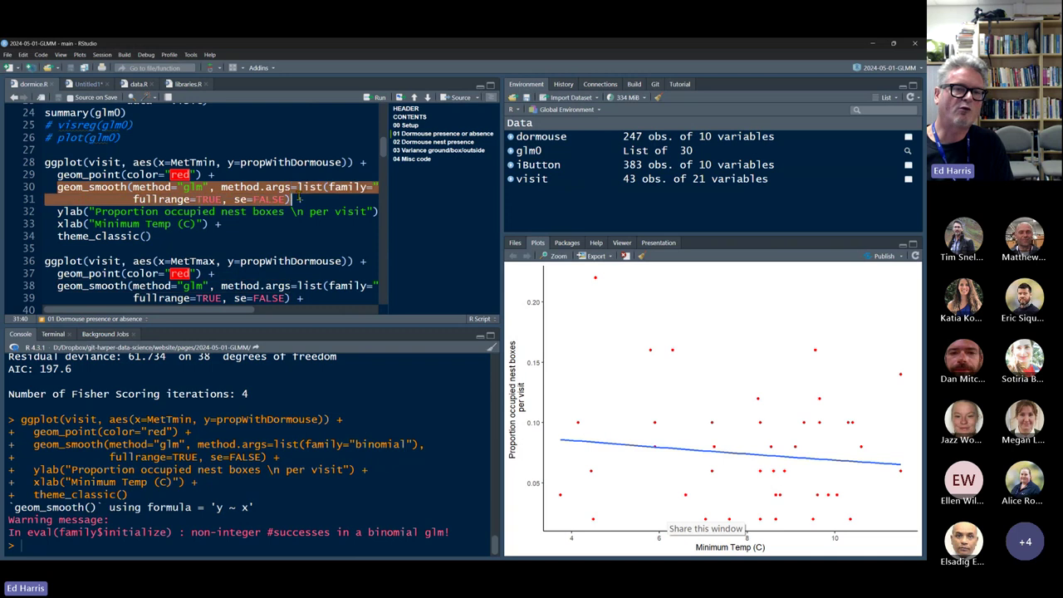
pyautogui.moveTo(501, 199); pyautogui.dragTo(603, 203)
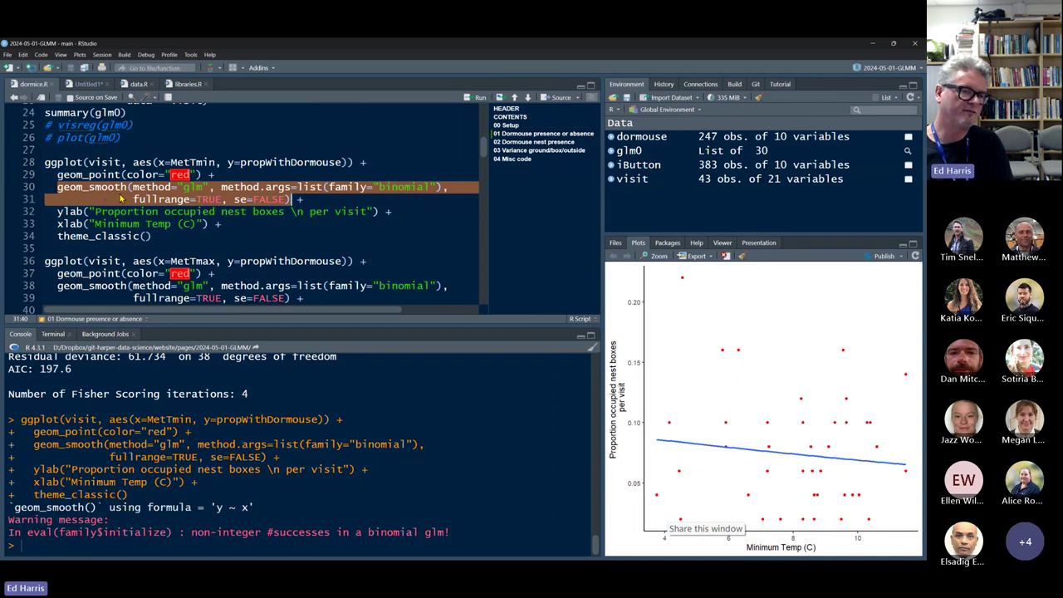
pyautogui.doubleClick(154, 186)
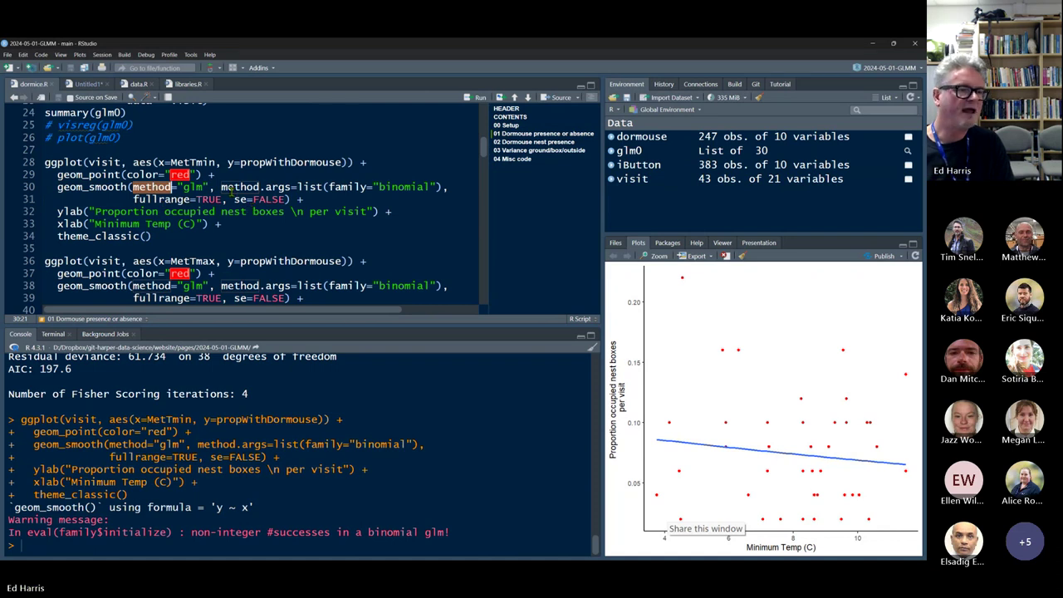
pyautogui.moveTo(221, 188); pyautogui.dragTo(444, 188)
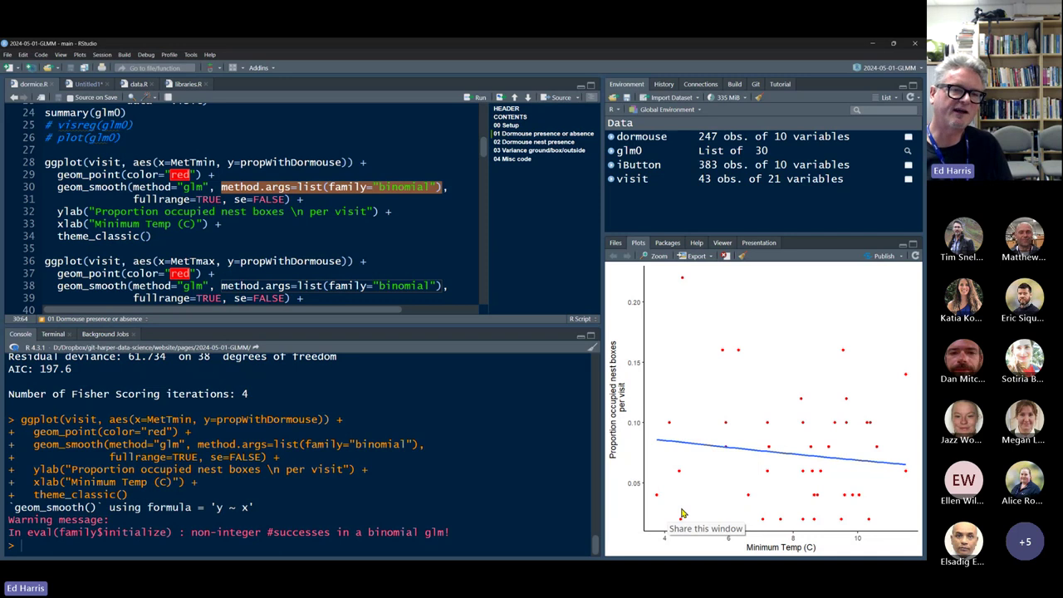
# - Set se to T in the MetTmin plot's geom_smooth and rerun the plot to draw the error band
pyautogui.doubleClick(270, 199)
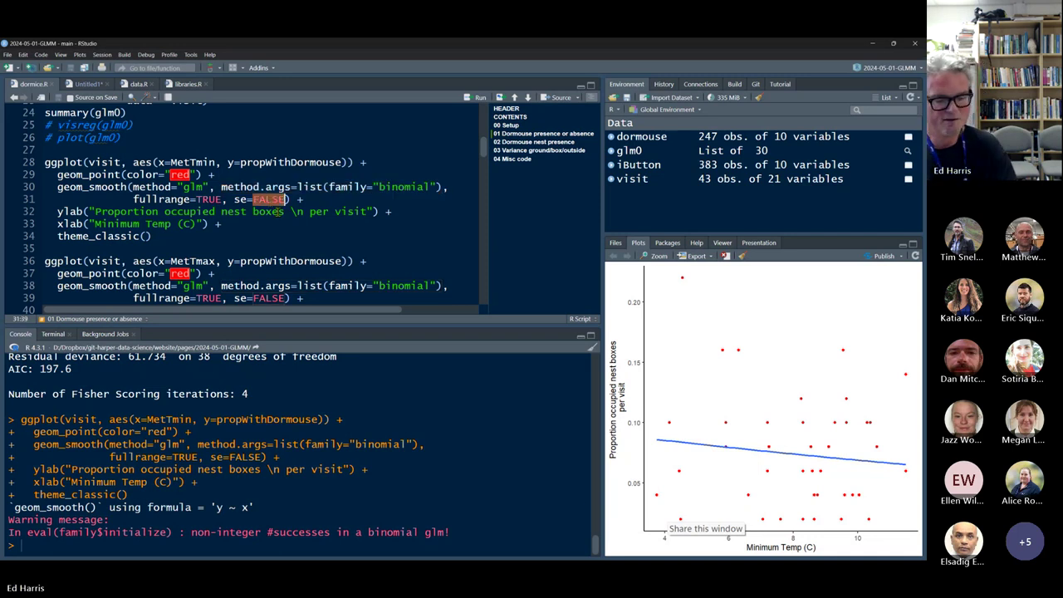
pyautogui.write('T')
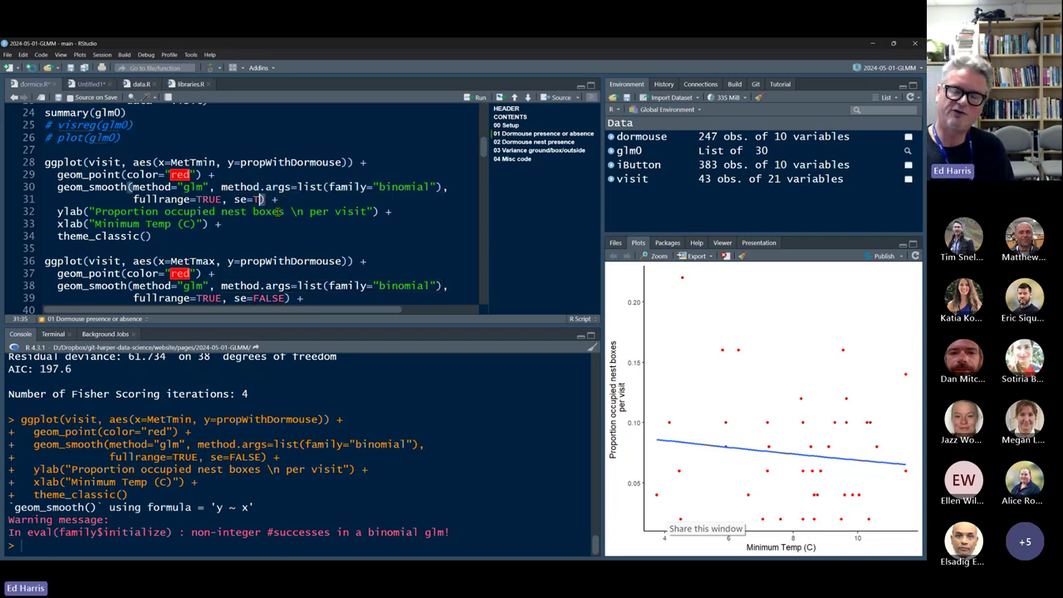
pyautogui.hotkey('ctrl', 'Return')
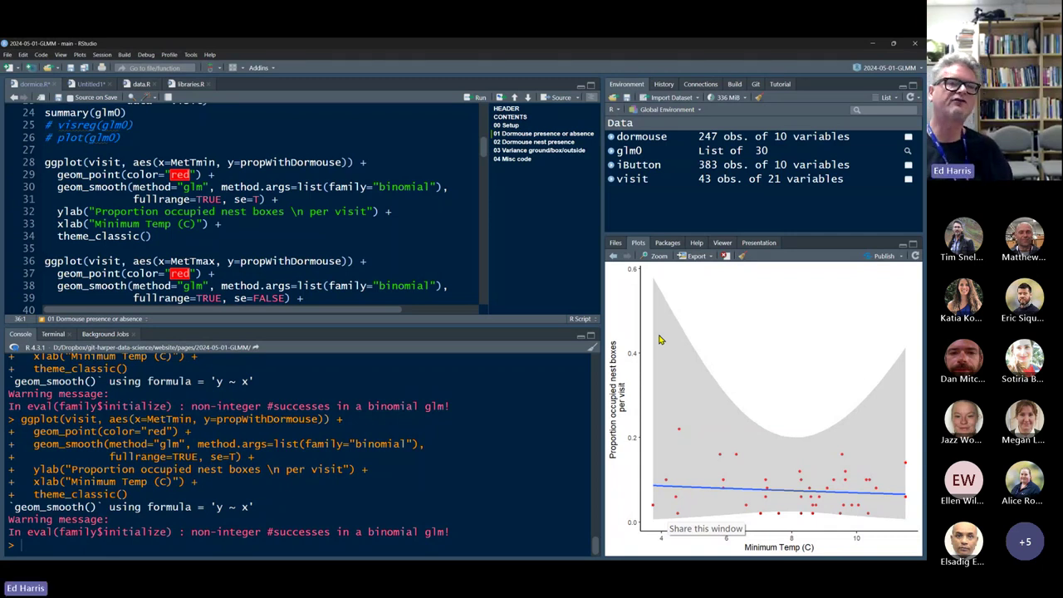
# - Set se to F in the MetTmin plot's geom_smooth and rerun the plot without the error band
pyautogui.doubleClick(256, 199)
pyautogui.write('F')
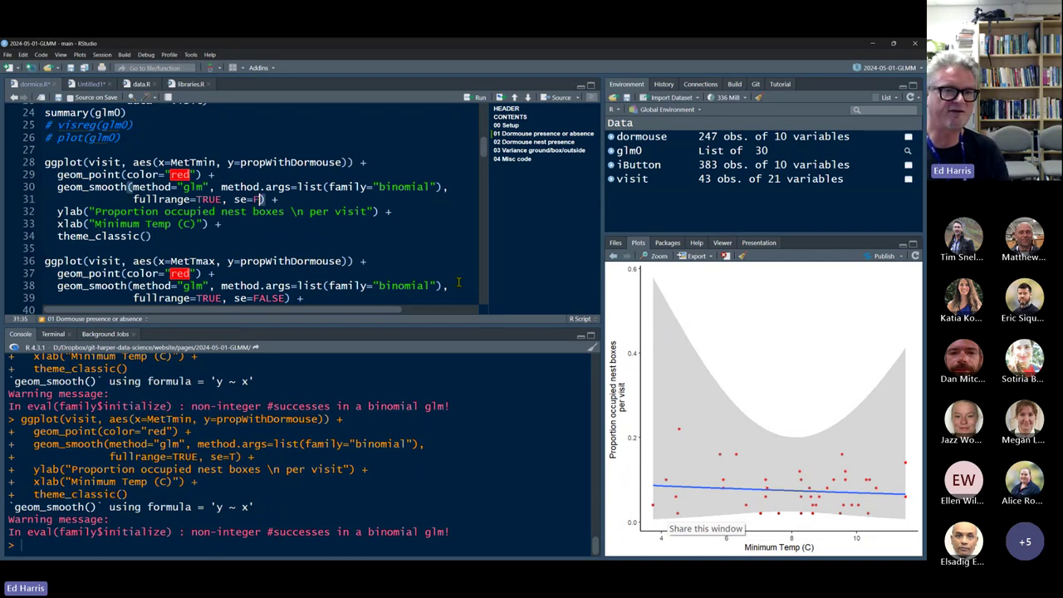
pyautogui.hotkey('ctrl', 'Return')
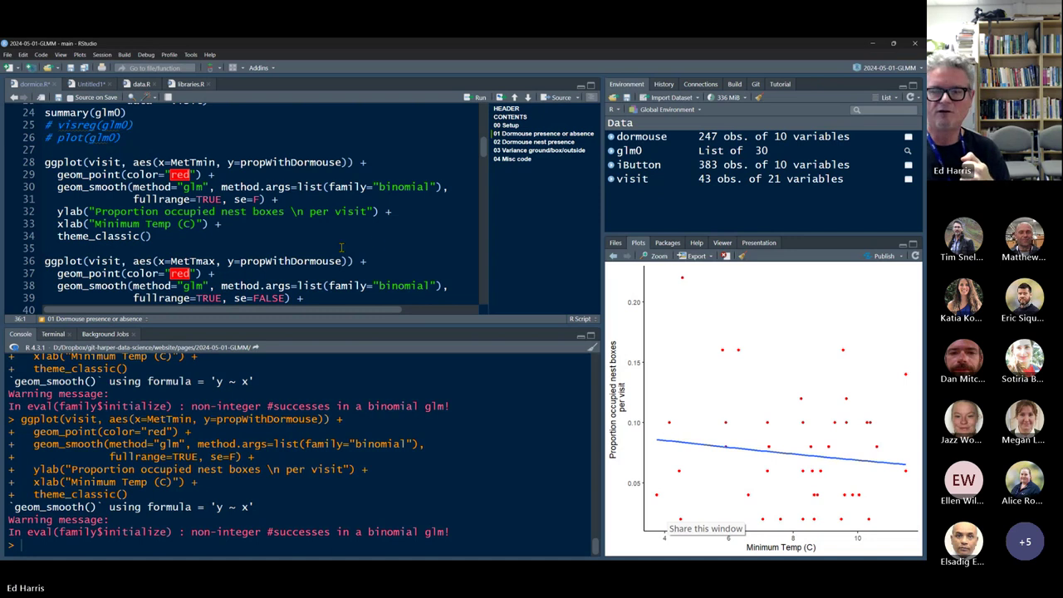
# - Run the remaining dormouse presence ggplot blocks in order: propWithDormouse against MetTmax, MetRainMm and Site
pyautogui.scroll(-1, 340, 248)
pyautogui.click(244, 289)
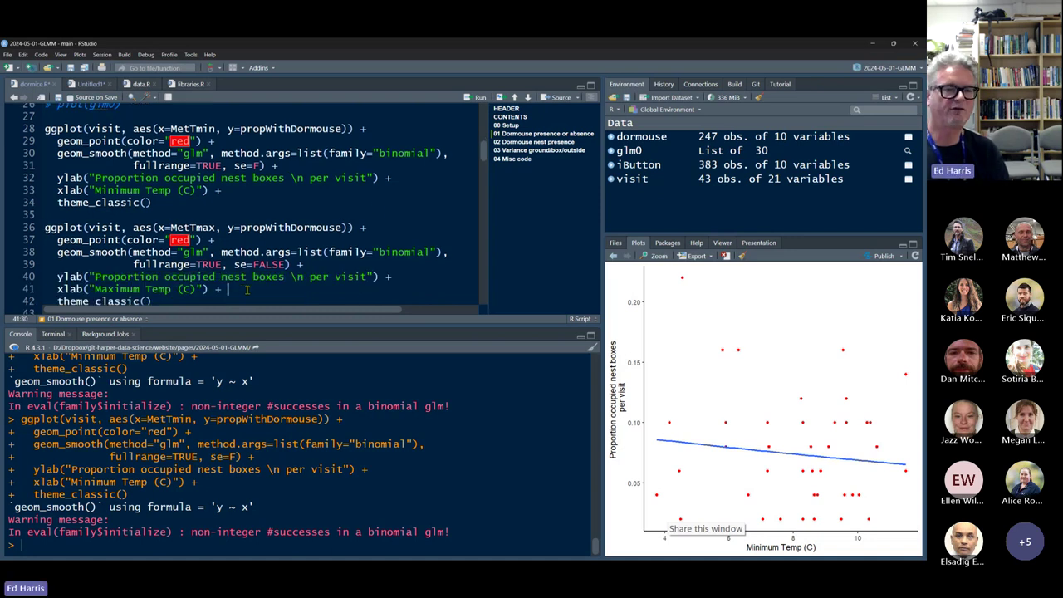
pyautogui.hotkey('ctrl', 'Return')
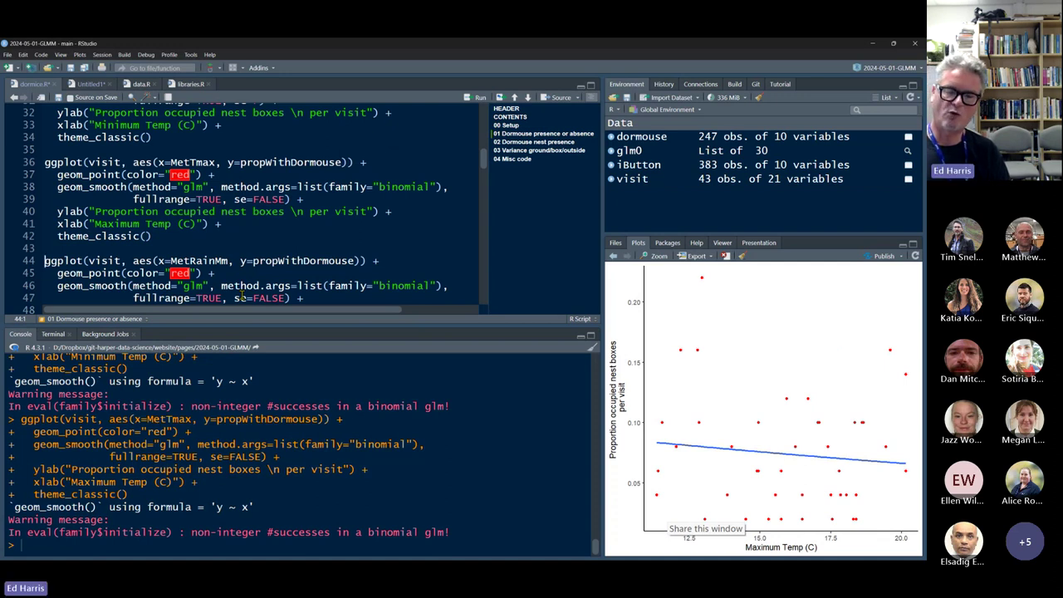
pyautogui.hotkey('ctrl', 'Return')
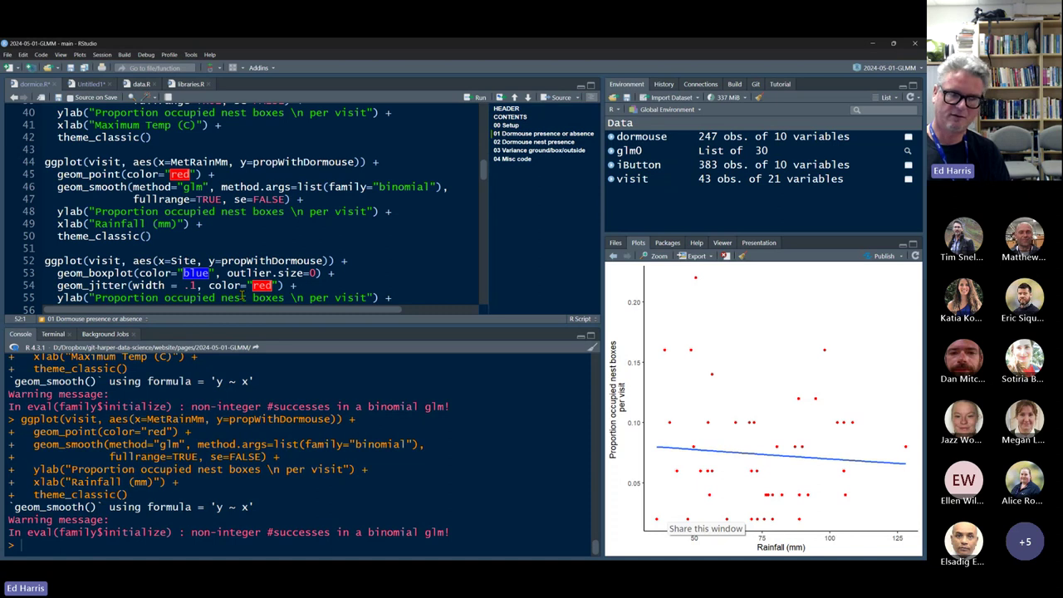
pyautogui.hotkey('ctrl', 'Return')
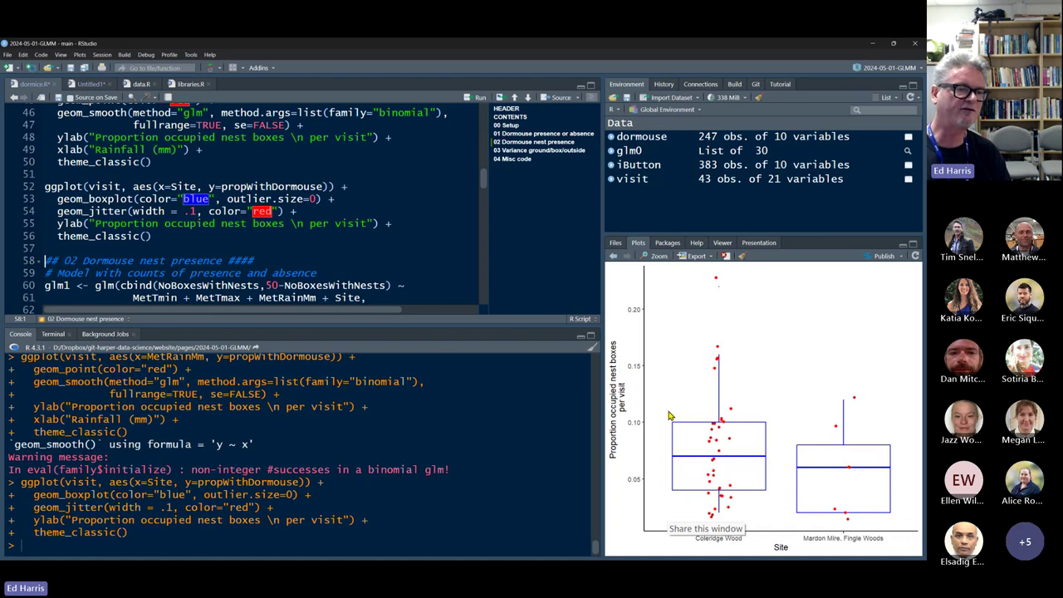
# - Run the glm1 nest presence model and summary(glm1), and enlarge the console to show the coefficient table
pyautogui.hotkey('ctrl', 'Return')
pyautogui.hotkey('ctrl', 'Return')
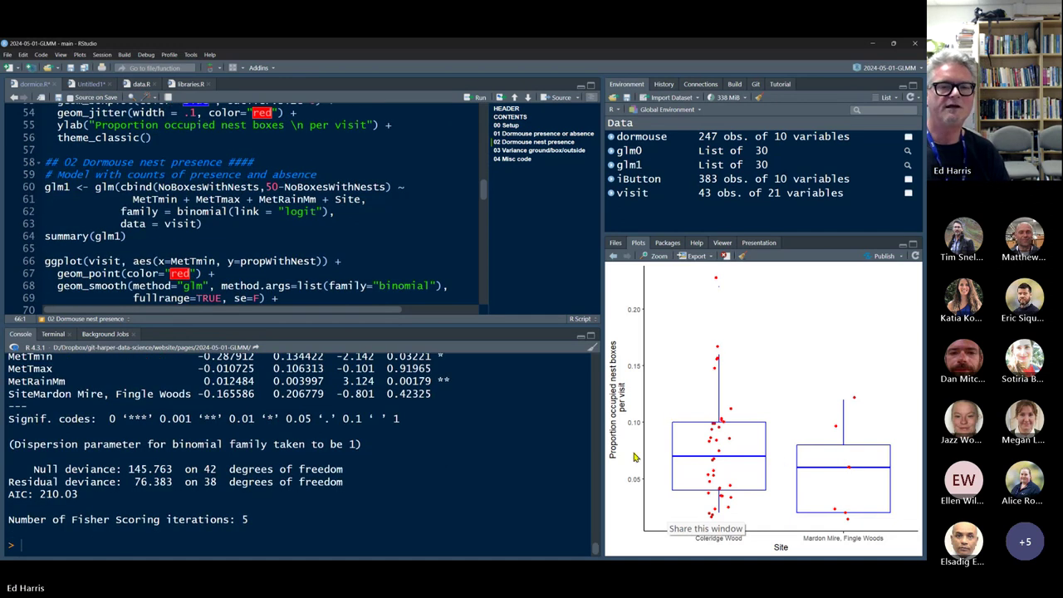
pyautogui.moveTo(444, 326); pyautogui.dragTo(445, 241)
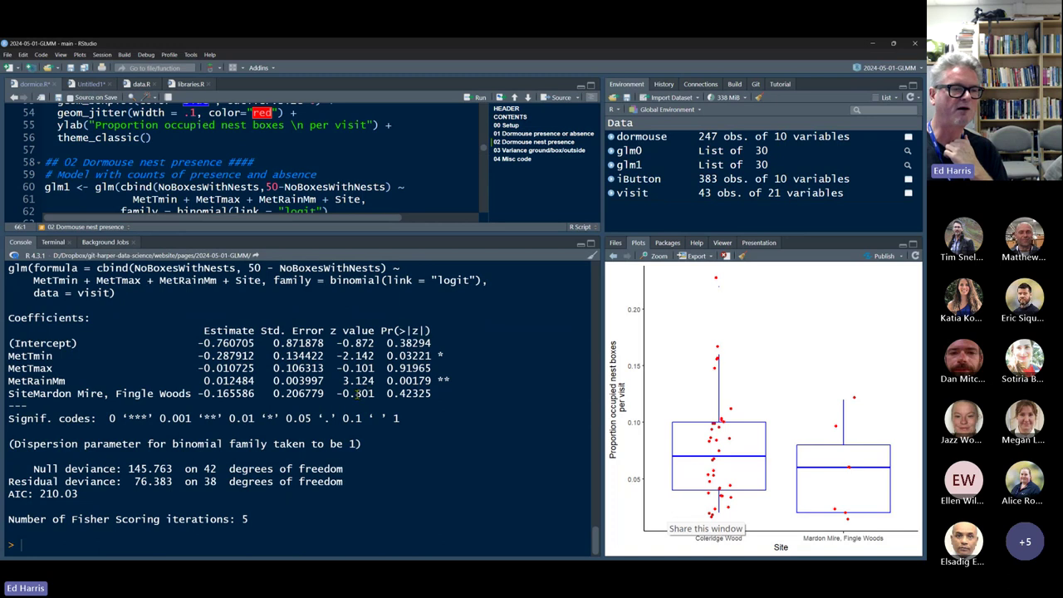
# - Examine the estimates and p-values of MetTmin and MetRainMm and the Site p-value in the glm1 summary
pyautogui.doubleClick(38, 355)
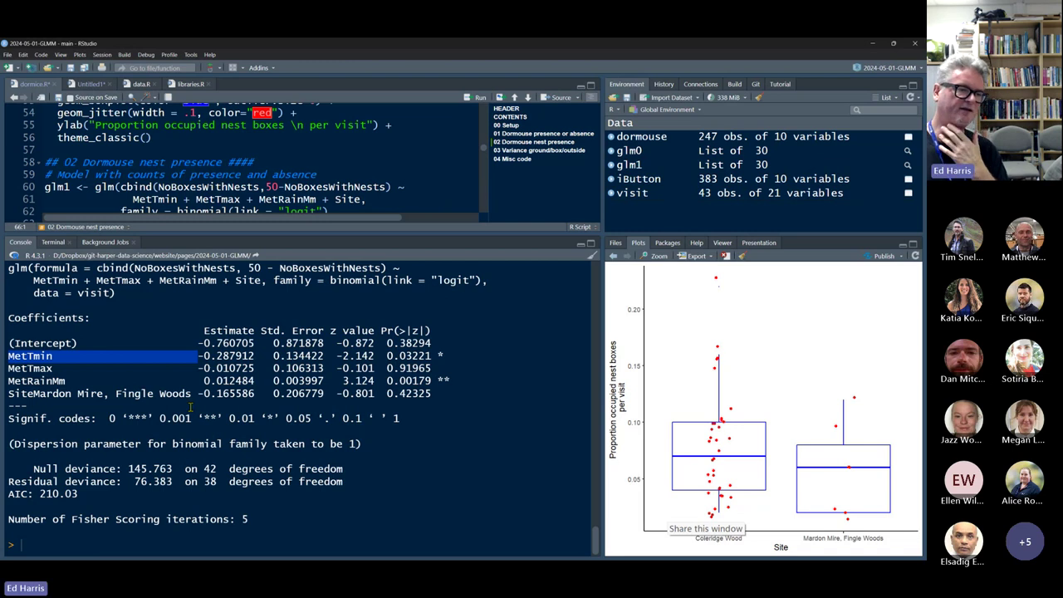
pyautogui.moveTo(254, 357); pyautogui.dragTo(197, 358)
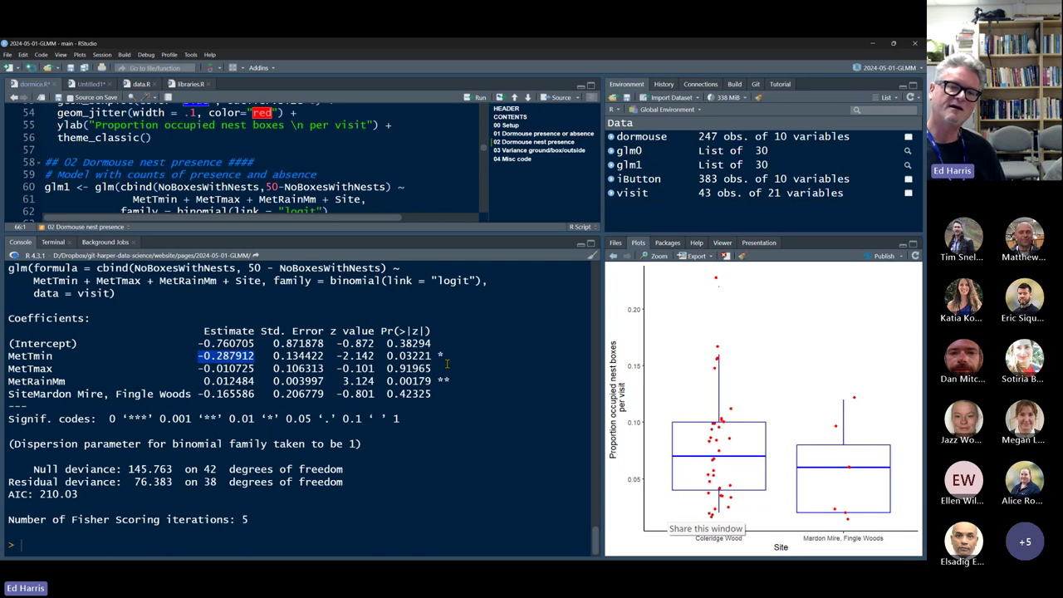
pyautogui.moveTo(447, 355); pyautogui.dragTo(388, 355)
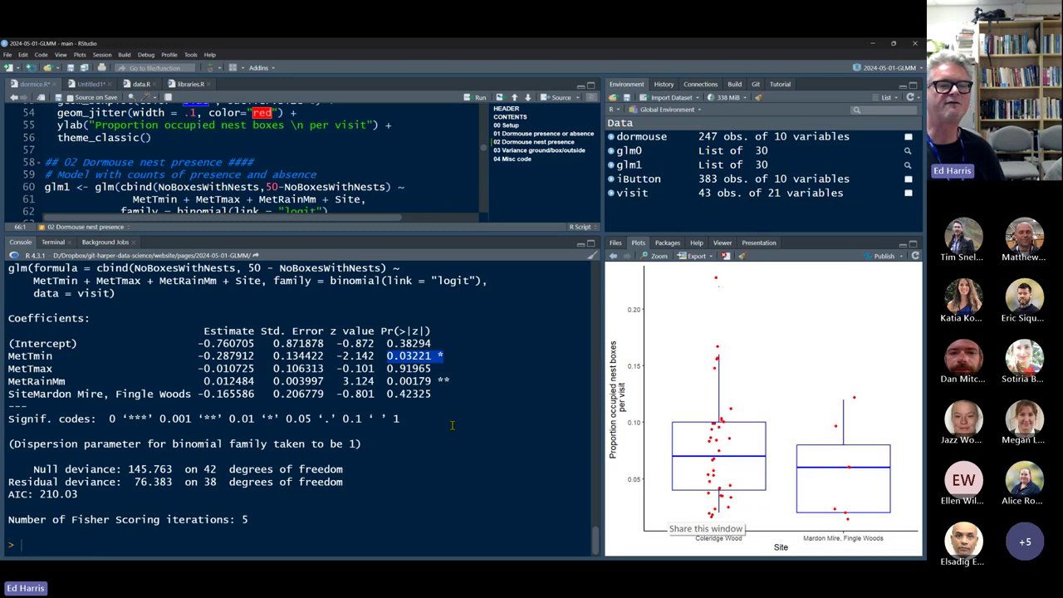
pyautogui.moveTo(451, 382); pyautogui.dragTo(386, 381)
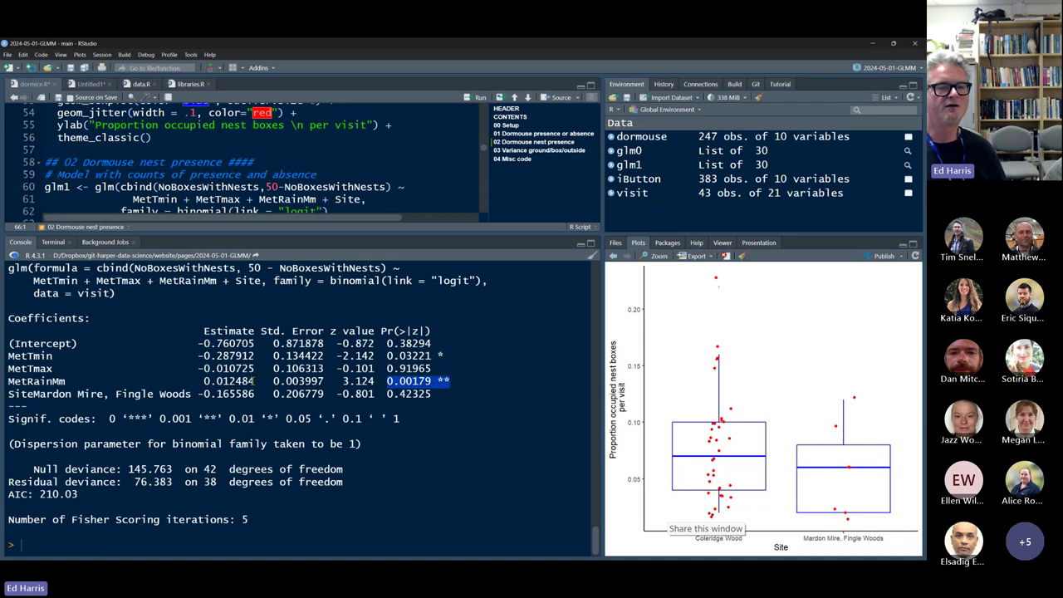
pyautogui.moveTo(256, 381); pyautogui.dragTo(204, 382)
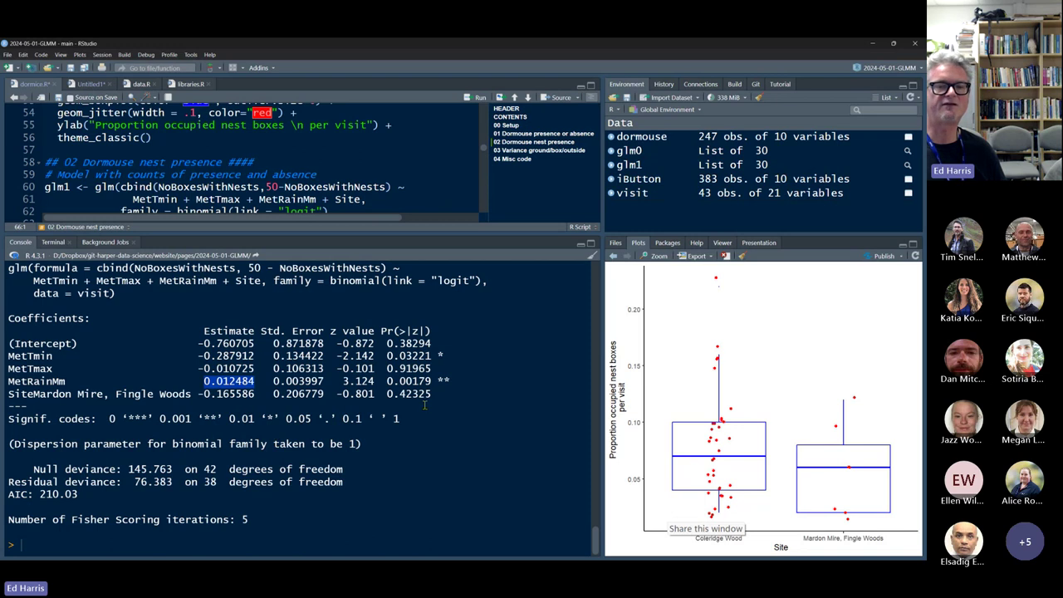
pyautogui.moveTo(432, 393); pyautogui.dragTo(385, 394)
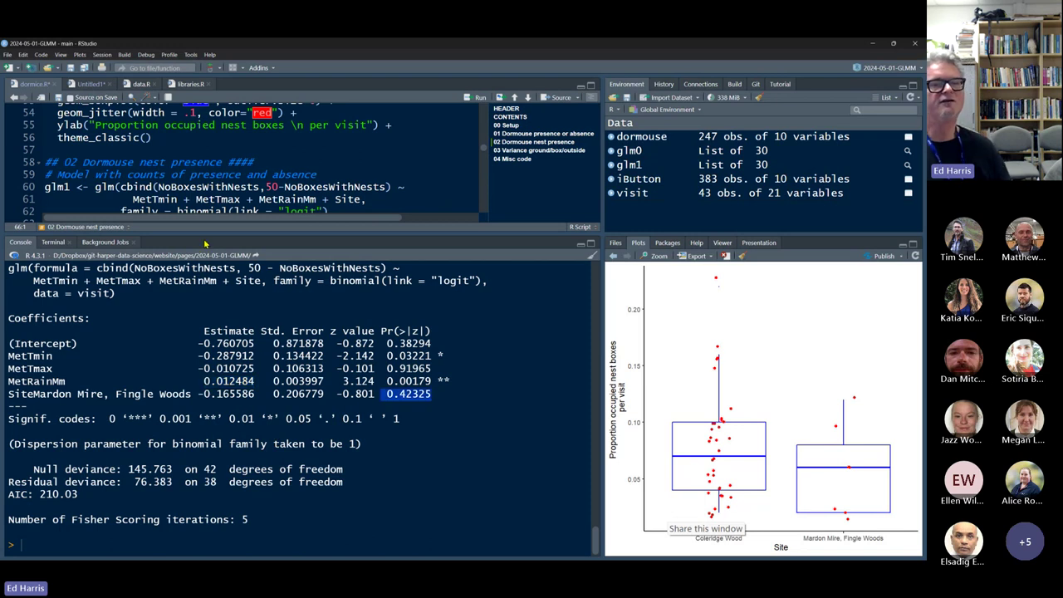
# - Enlarge the script editor and run the nest presence ggplot block of propWithNest against MetTmin
pyautogui.moveTo(205, 235); pyautogui.dragTo(210, 294)
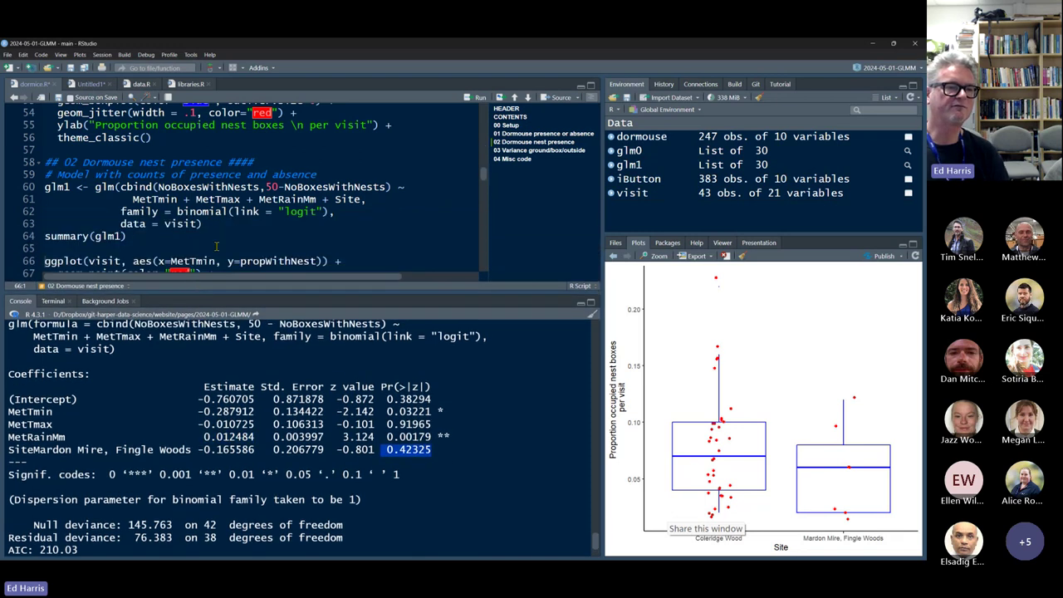
pyautogui.scroll(-2, 235, 261)
pyautogui.click(233, 258)
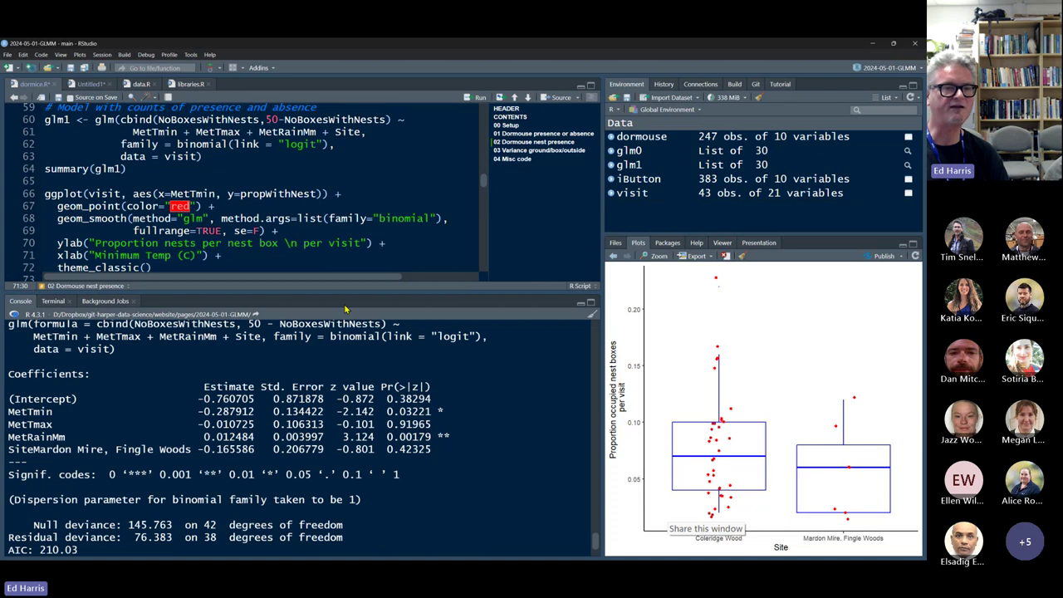
pyautogui.hotkey('ctrl', 'Return')
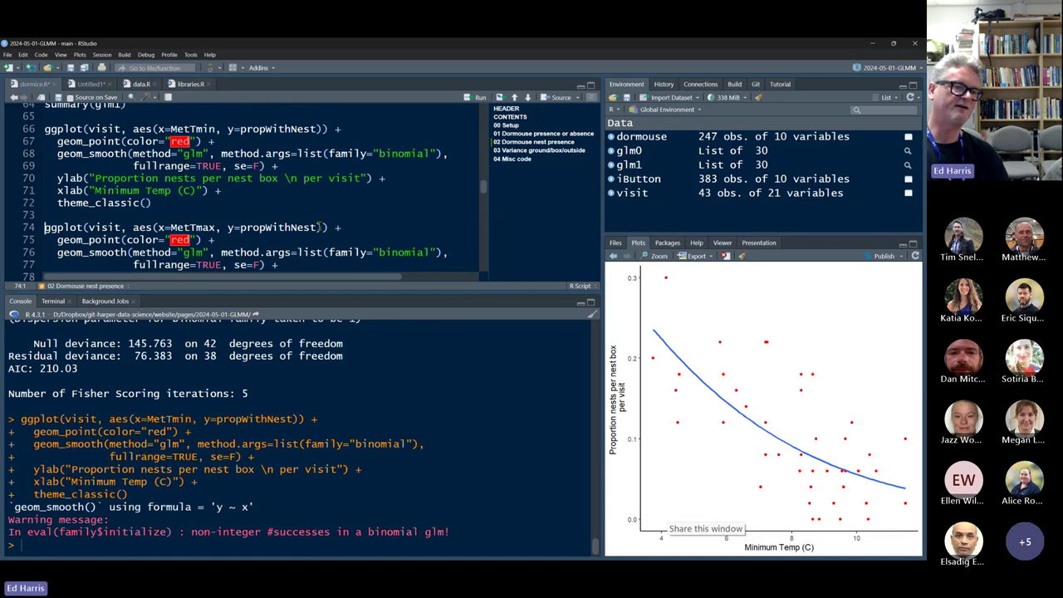
# - Review the glm1 coefficient table in the console and run the ggplot block of propWithNest against MetTmax
pyautogui.scroll(6, 341, 374)
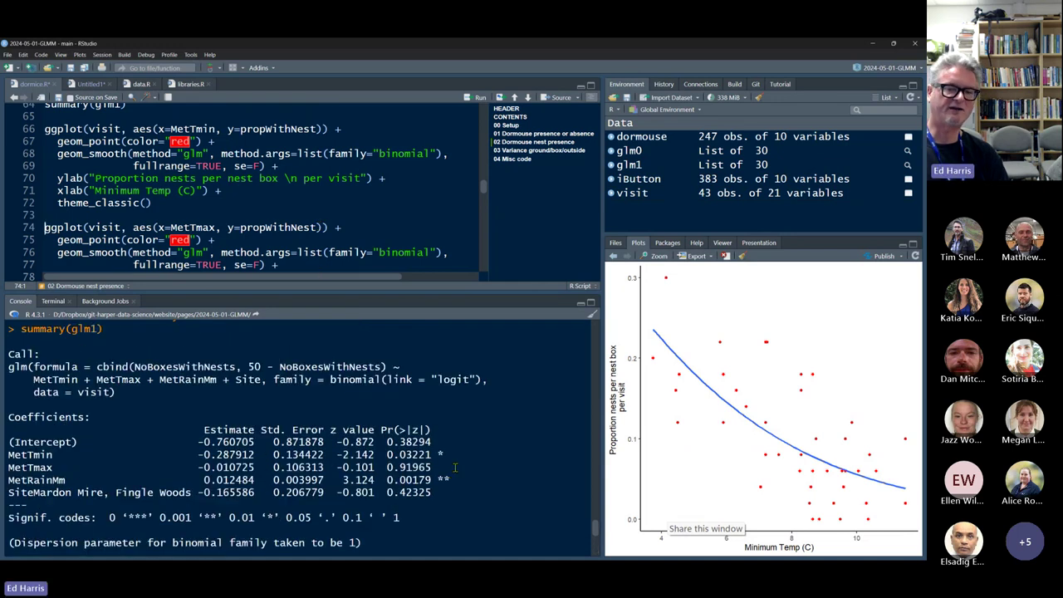
pyautogui.moveTo(273, 468); pyautogui.dragTo(17, 320)
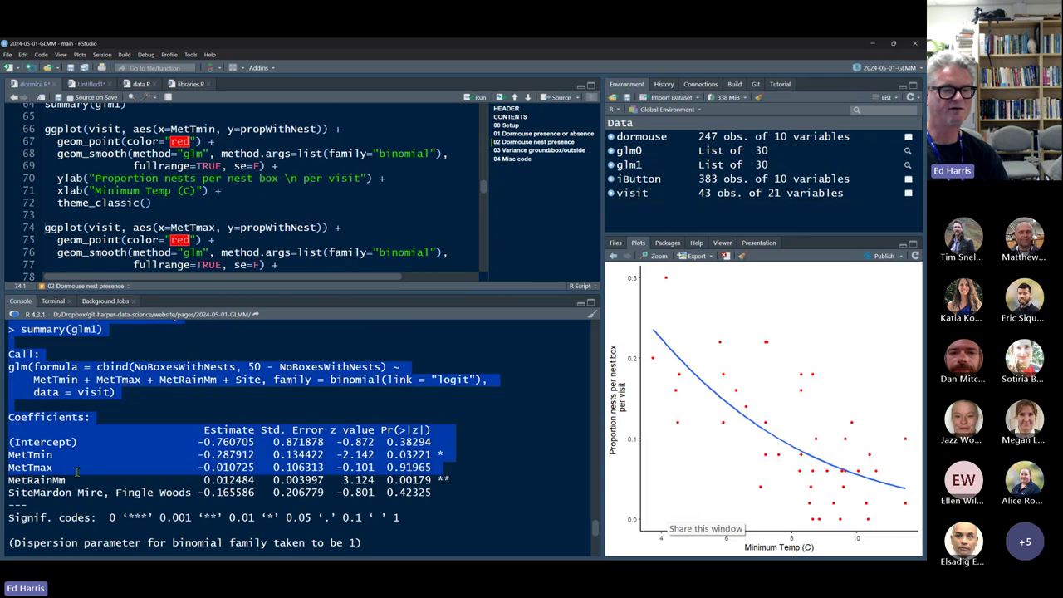
pyautogui.click(284, 227)
pyautogui.scroll(-3, 284, 226)
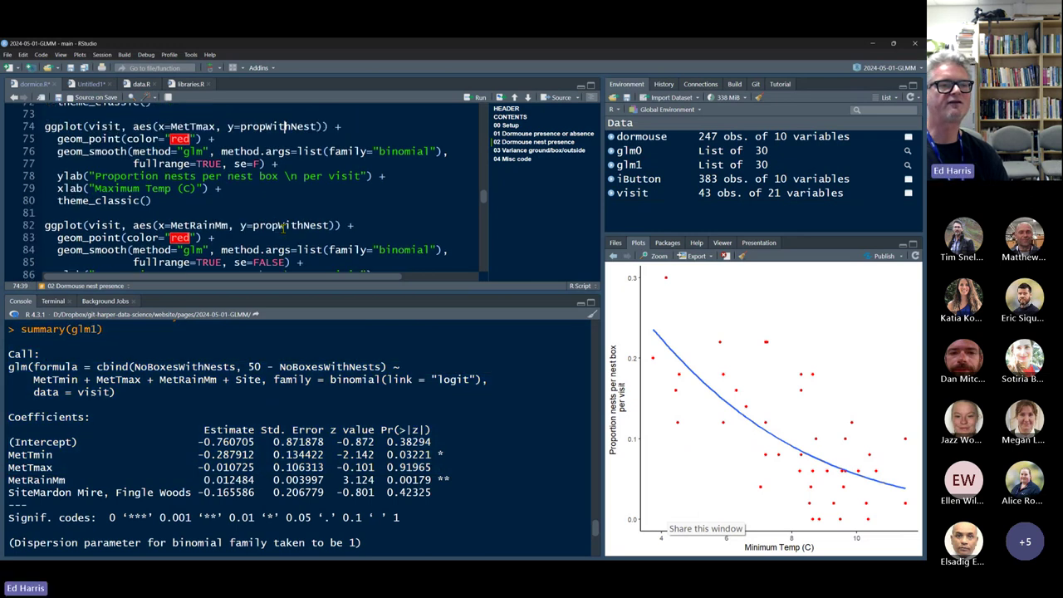
pyautogui.hotkey('ctrl', 'Return')
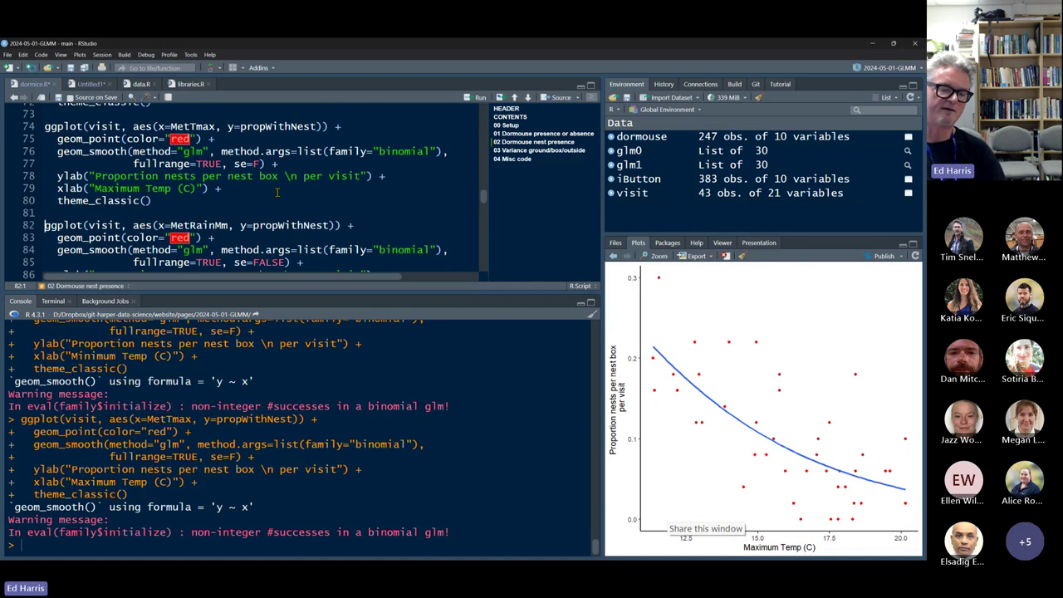
# - Switch to the PowerPoint presentation and add a blank slide after slide 5
pyautogui.hotkey('alt', 'Tab')
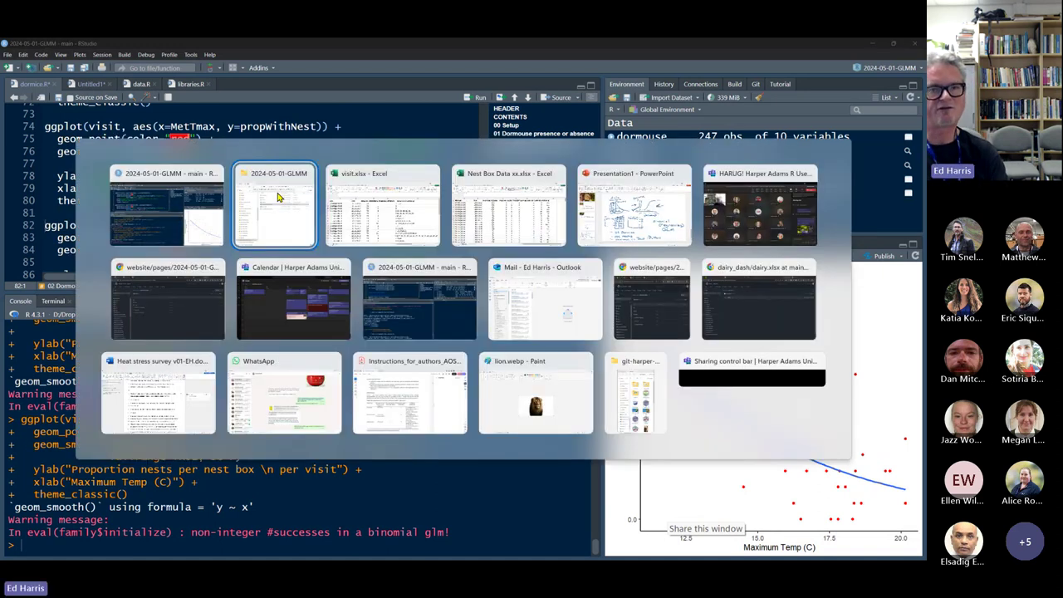
pyautogui.hotkey('alt', 'Tab')
pyautogui.hotkey('alt', 'Tab')
pyautogui.hotkey('alt', 'Tab')
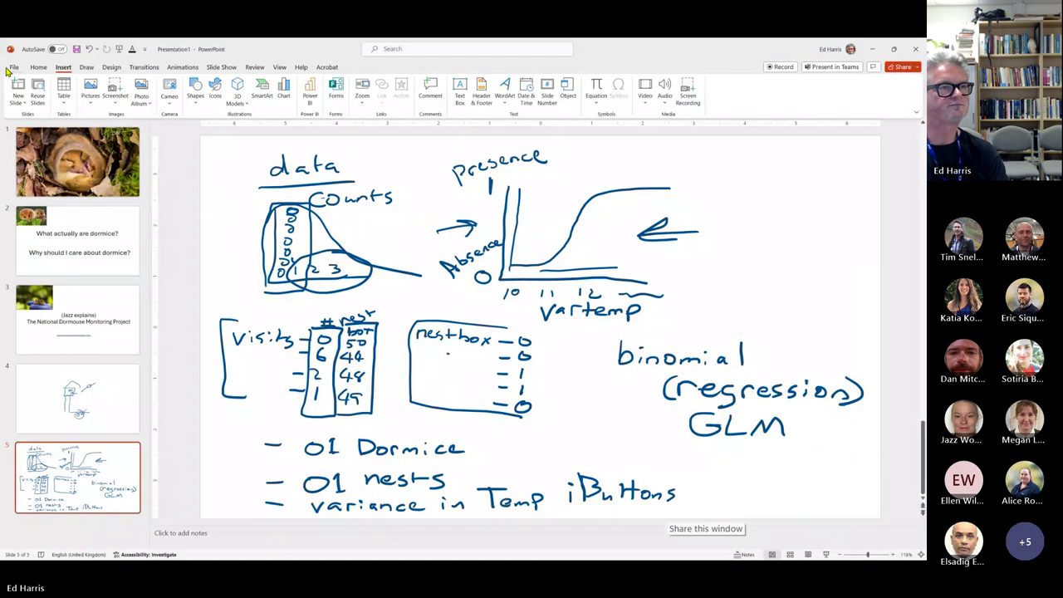
pyautogui.click(24, 105)
pyautogui.click(35, 235)
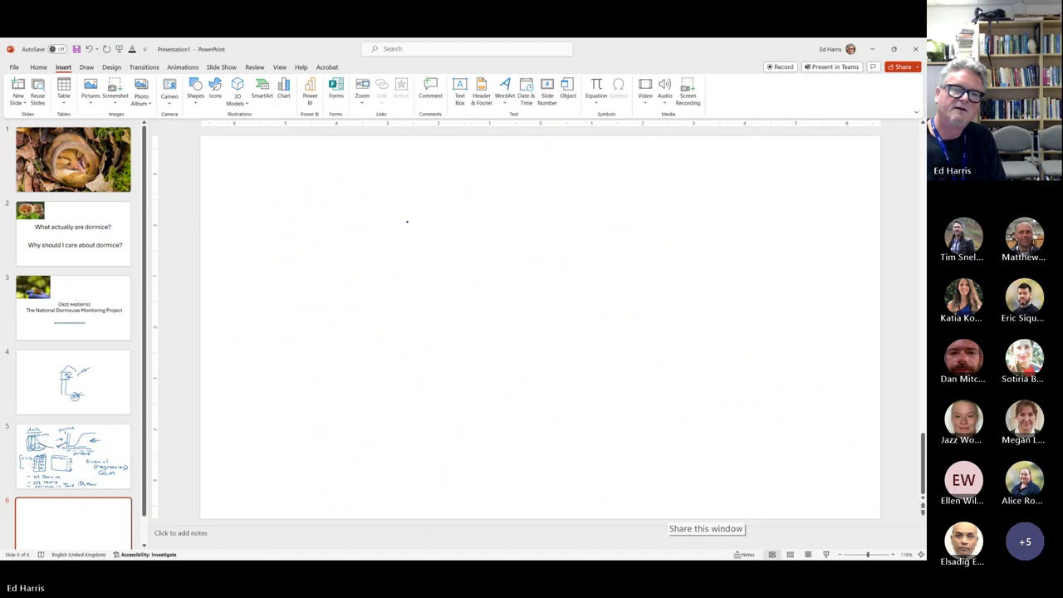
# - Sketch a pair of axes with a rising straight line, handwriting Tmin on the vertical axis and Tmax on the horizontal axis
pyautogui.moveTo(407, 221)
pyautogui.mouseDown()
pyautogui.moveTo(384, 378)
pyautogui.moveTo(568, 384)
pyautogui.mouseUp()
pyautogui.moveTo(420, 347); pyautogui.dragTo(564, 251)
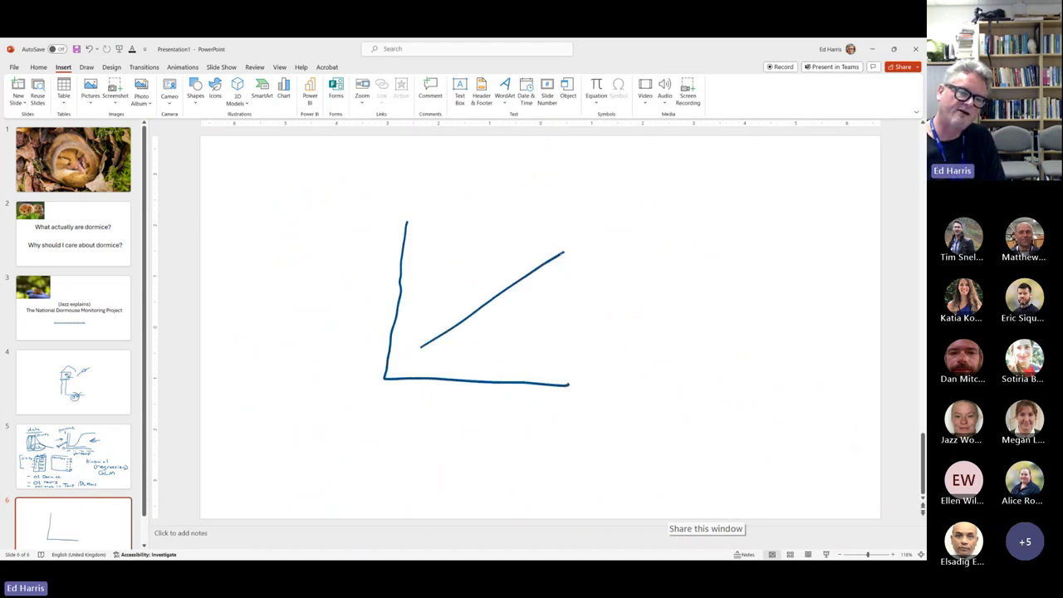
pyautogui.moveTo(337, 259); pyautogui.dragTo(342, 283)
pyautogui.moveTo(320, 265)
pyautogui.mouseDown()
pyautogui.moveTo(351, 251)
pyautogui.moveTo(360, 263)
pyautogui.moveTo(390, 255)
pyautogui.mouseUp()
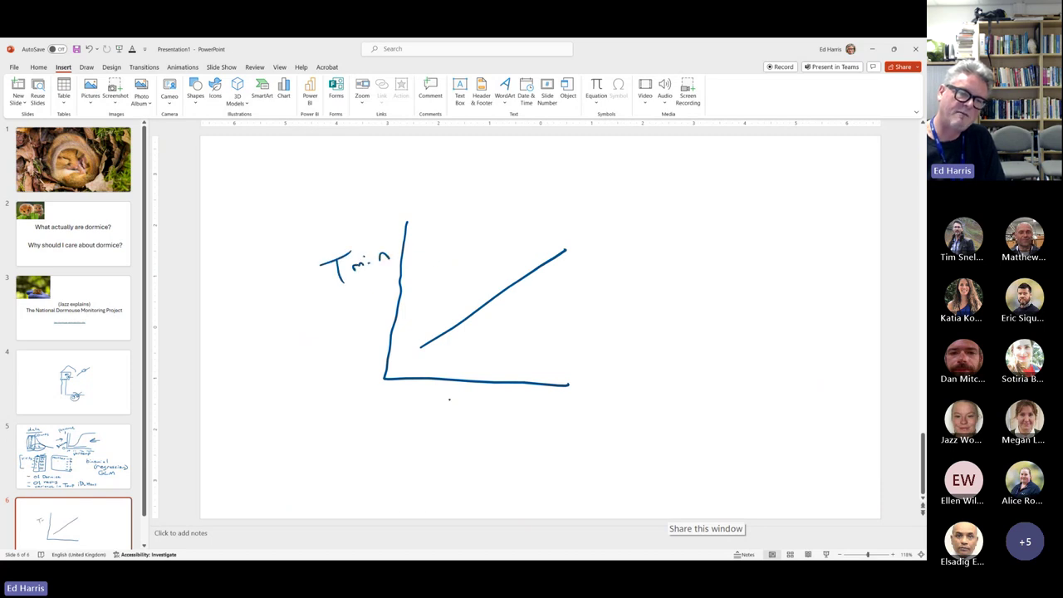
pyautogui.moveTo(446, 397)
pyautogui.mouseDown()
pyautogui.moveTo(448, 419)
pyautogui.moveTo(460, 391)
pyautogui.mouseUp()
pyautogui.moveTo(460, 413)
pyautogui.mouseDown()
pyautogui.moveTo(490, 400)
pyautogui.moveTo(484, 412)
pyautogui.mouseUp()
# - Scatter hand-drawn data points closely along both sides of the rising line
pyautogui.moveTo(447, 317); pyautogui.dragTo(479, 300)
pyautogui.moveTo(495, 284); pyautogui.dragTo(498, 287)
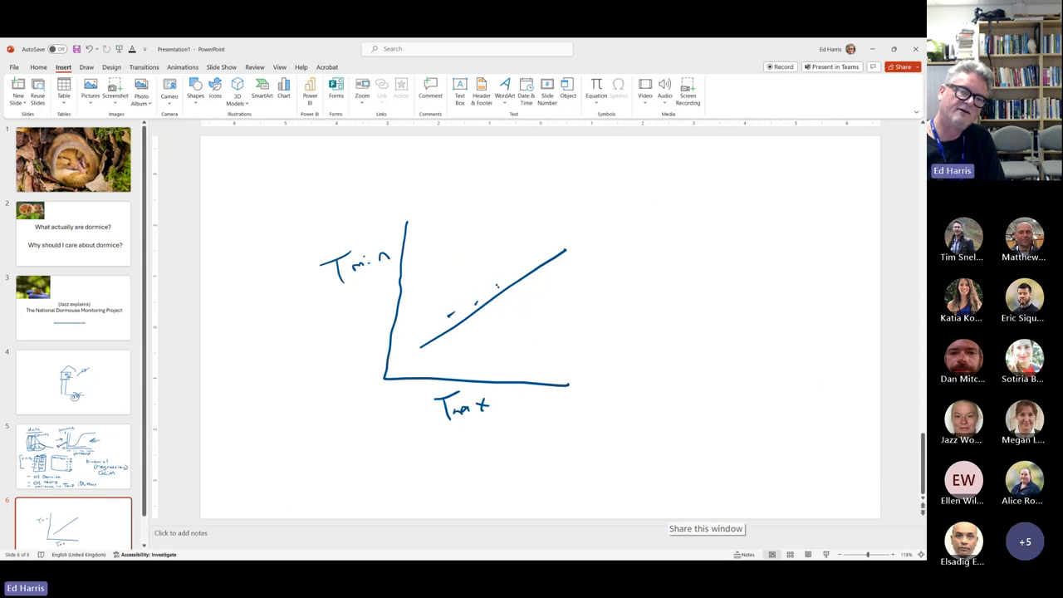
pyautogui.click(466, 322)
pyautogui.click(473, 325)
pyautogui.click(516, 302)
pyautogui.click(537, 295)
pyautogui.click(552, 283)
pyautogui.click(478, 292)
pyautogui.click(506, 271)
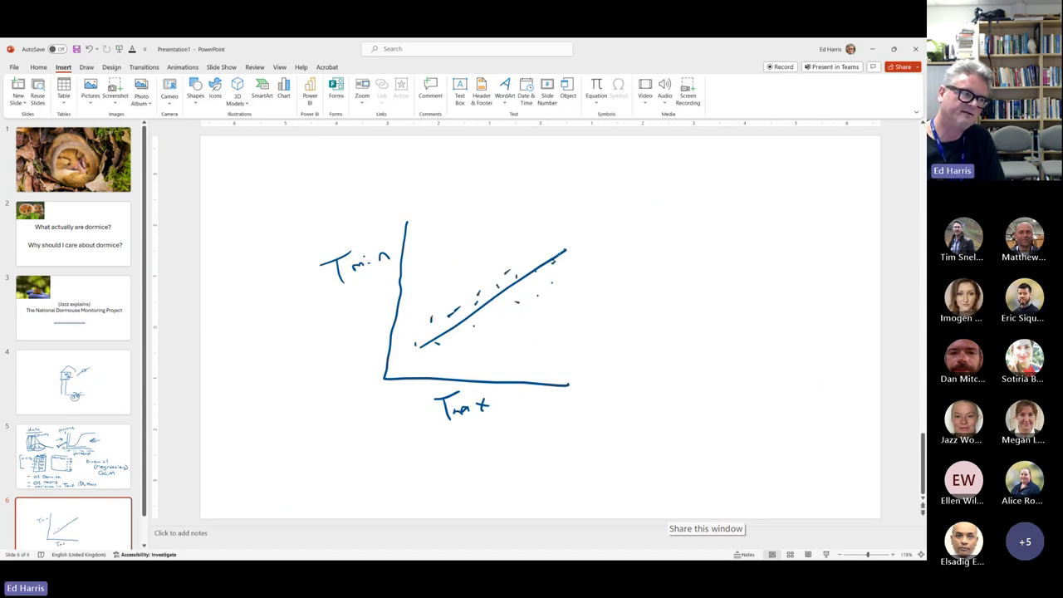
pyautogui.moveTo(486, 323); pyautogui.dragTo(491, 320)
pyautogui.click(522, 303)
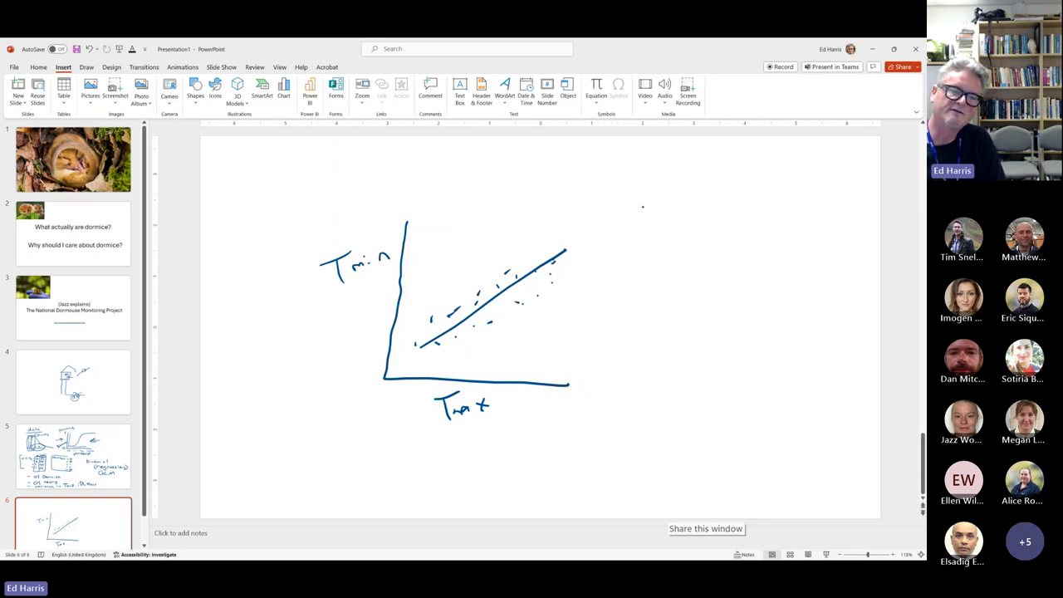
# - Mark Tmin as A and Tmax as B, and handwrite the formulas Y ~ A + B and Y ~ B + A beside the graph
pyautogui.moveTo(379, 205)
pyautogui.mouseDown()
pyautogui.moveTo(370, 243)
pyautogui.moveTo(390, 240)
pyautogui.moveTo(385, 223)
pyautogui.mouseUp()
pyautogui.moveTo(511, 403); pyautogui.dragTo(510, 427)
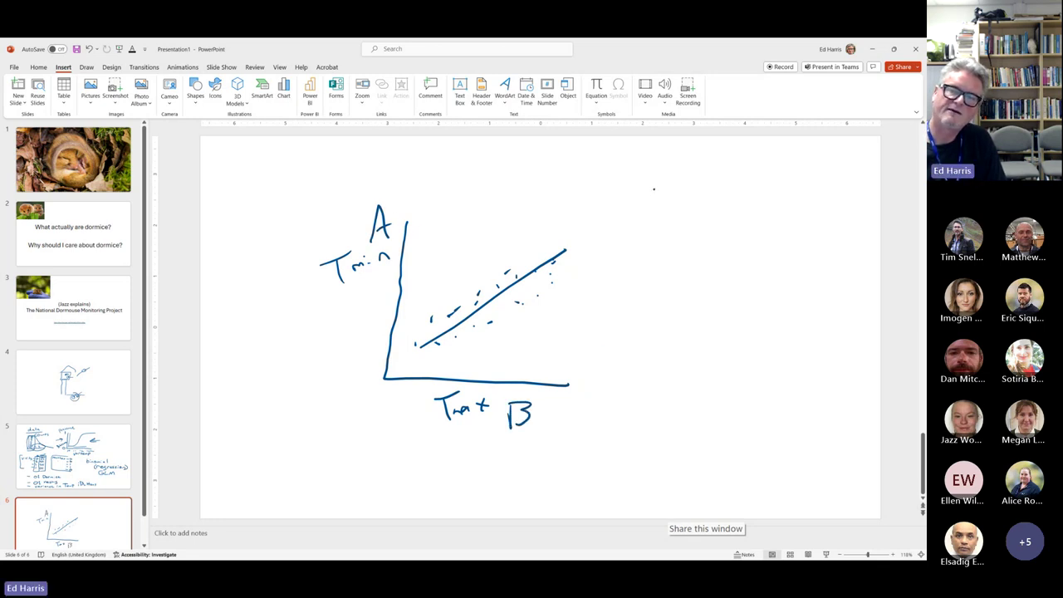
pyautogui.moveTo(638, 179)
pyautogui.mouseDown()
pyautogui.moveTo(658, 176)
pyautogui.moveTo(636, 215)
pyautogui.moveTo(714, 181)
pyautogui.moveTo(726, 208)
pyautogui.mouseUp()
pyautogui.moveTo(706, 201)
pyautogui.mouseDown()
pyautogui.moveTo(729, 195)
pyautogui.moveTo(742, 205)
pyautogui.moveTo(760, 192)
pyautogui.moveTo(779, 208)
pyautogui.mouseUp()
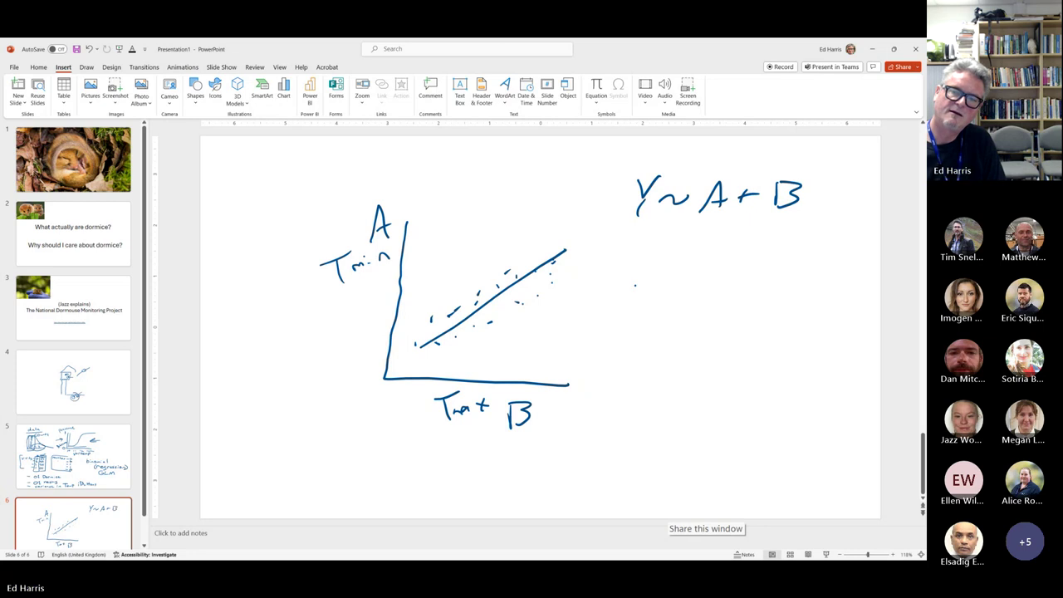
pyautogui.moveTo(631, 286)
pyautogui.mouseDown()
pyautogui.moveTo(660, 281)
pyautogui.moveTo(633, 334)
pyautogui.moveTo(703, 303)
pyautogui.moveTo(719, 320)
pyautogui.moveTo(774, 303)
pyautogui.mouseUp()
pyautogui.moveTo(771, 320)
pyautogui.mouseDown()
pyautogui.moveTo(781, 306)
pyautogui.moveTo(812, 314)
pyautogui.mouseUp()
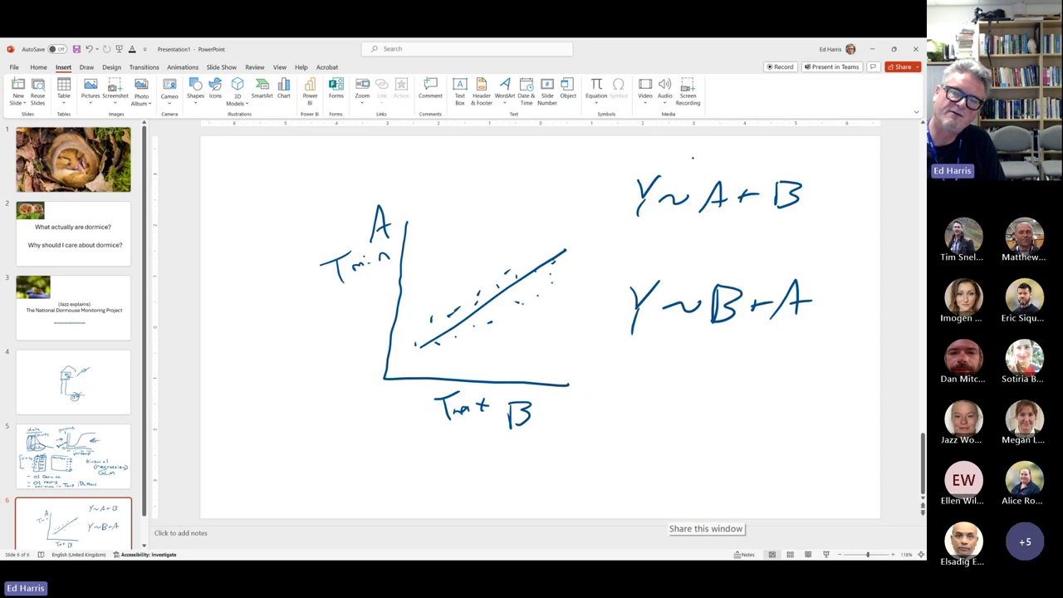
# - Bracket the formula Y ~ A + B and write A *** and B NS beneath it
pyautogui.moveTo(658, 157)
pyautogui.mouseDown()
pyautogui.moveTo(623, 157)
pyautogui.moveTo(606, 226)
pyautogui.moveTo(712, 218)
pyautogui.moveTo(721, 239)
pyautogui.moveTo(776, 232)
pyautogui.mouseUp()
pyautogui.moveTo(773, 227); pyautogui.dragTo(790, 226)
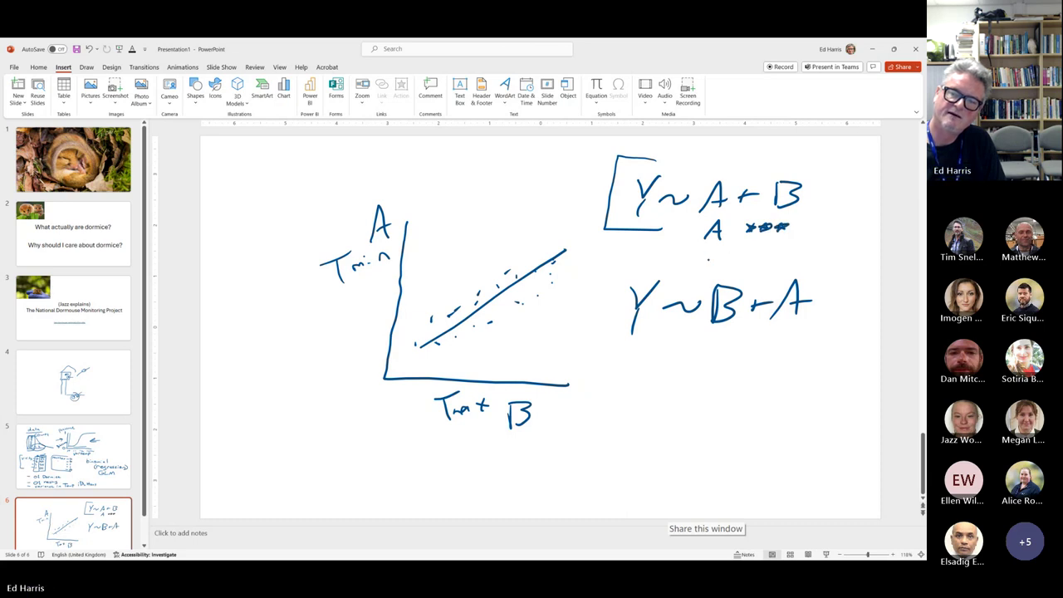
pyautogui.moveTo(708, 261); pyautogui.dragTo(711, 244)
pyautogui.moveTo(712, 244)
pyautogui.mouseDown()
pyautogui.moveTo(711, 261)
pyautogui.moveTo(761, 254)
pyautogui.mouseUp()
pyautogui.moveTo(767, 246)
pyautogui.mouseDown()
pyautogui.moveTo(777, 242)
pyautogui.moveTo(767, 255)
pyautogui.mouseUp()
# - Write A NS and B *** beneath Y ~ B + A, and draw arrows pointing at its B and A terms
pyautogui.click(710, 339)
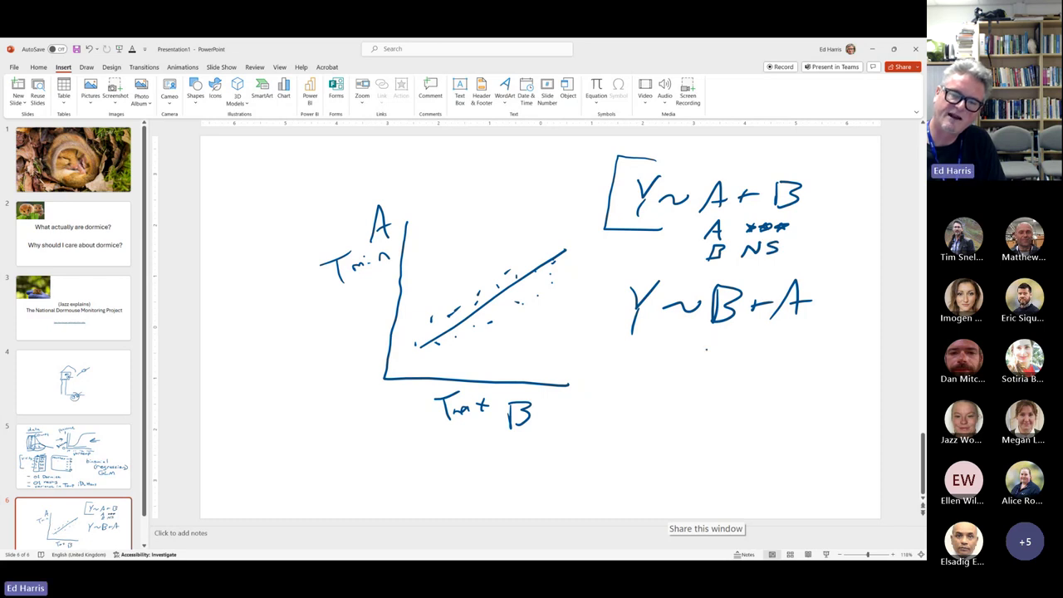
pyautogui.moveTo(705, 353)
pyautogui.mouseDown()
pyautogui.moveTo(711, 339)
pyautogui.moveTo(717, 352)
pyautogui.moveTo(752, 339)
pyautogui.moveTo(758, 350)
pyautogui.moveTo(709, 386)
pyautogui.moveTo(766, 376)
pyautogui.mouseUp()
pyautogui.moveTo(757, 373); pyautogui.dragTo(779, 386)
pyautogui.moveTo(771, 380); pyautogui.dragTo(787, 380)
pyautogui.moveTo(761, 268)
pyautogui.mouseDown()
pyautogui.moveTo(731, 281)
pyautogui.moveTo(815, 264)
pyautogui.moveTo(799, 279)
pyautogui.mouseUp()
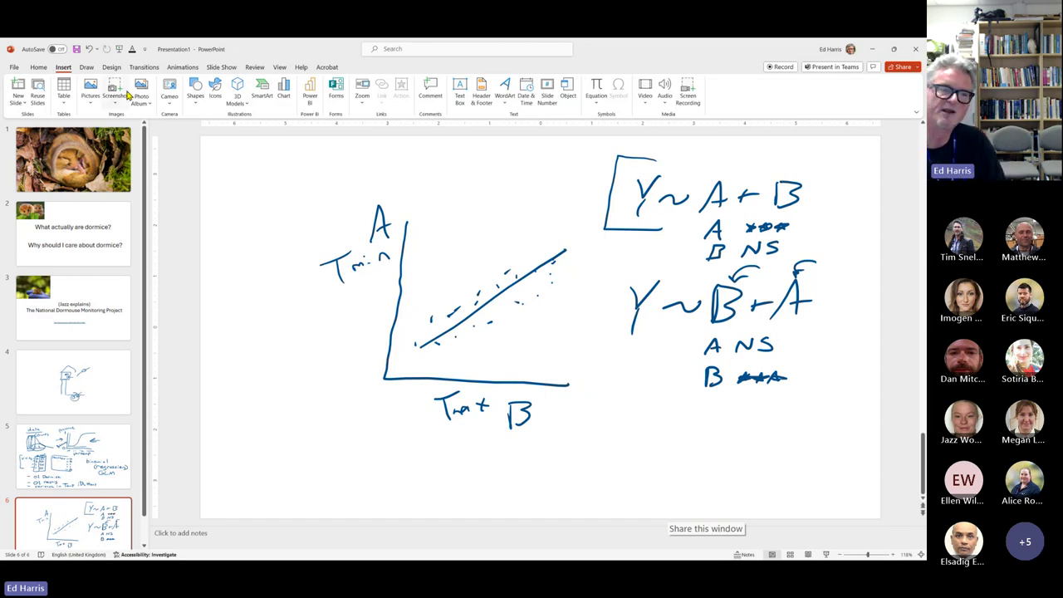
# - Return to RStudio and run the nest presence ggplot blocks of propWithNest against MetRainMm and Site
pyautogui.hotkey('alt', 'Tab')
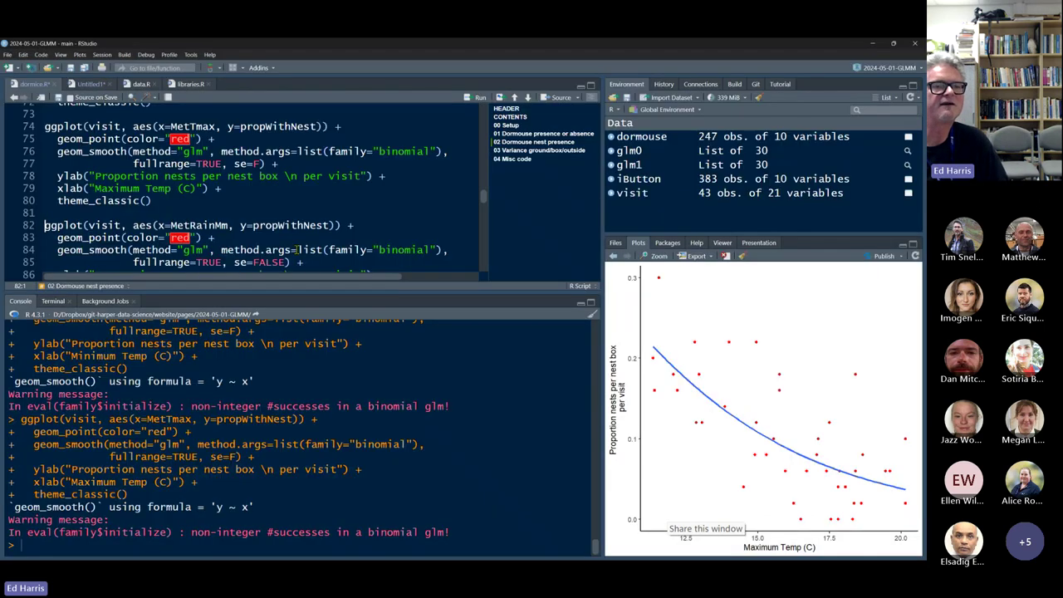
pyautogui.scroll(-1, 296, 250)
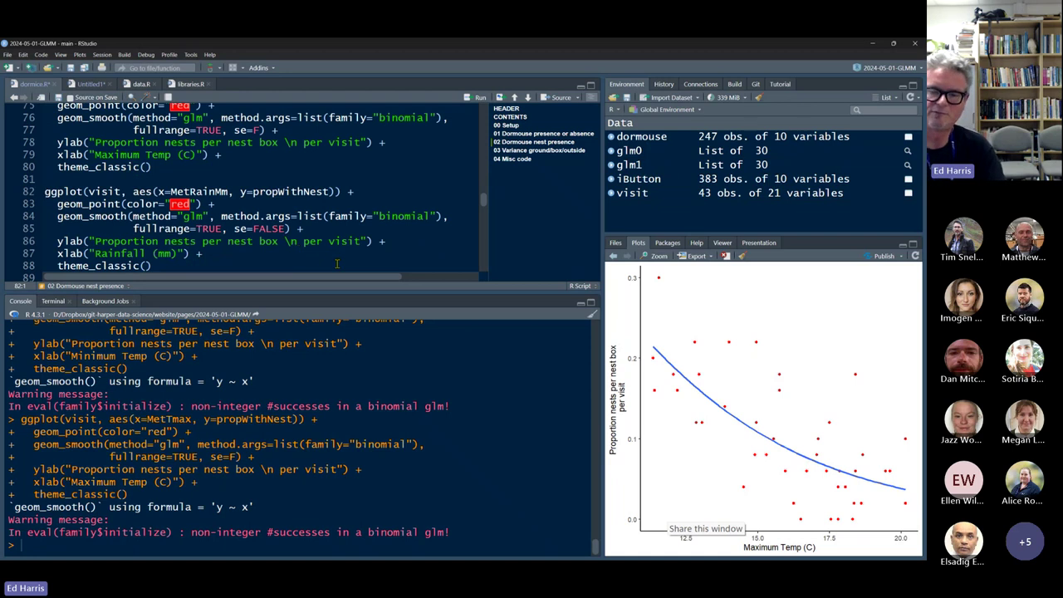
pyautogui.hotkey('ctrl', 'Return')
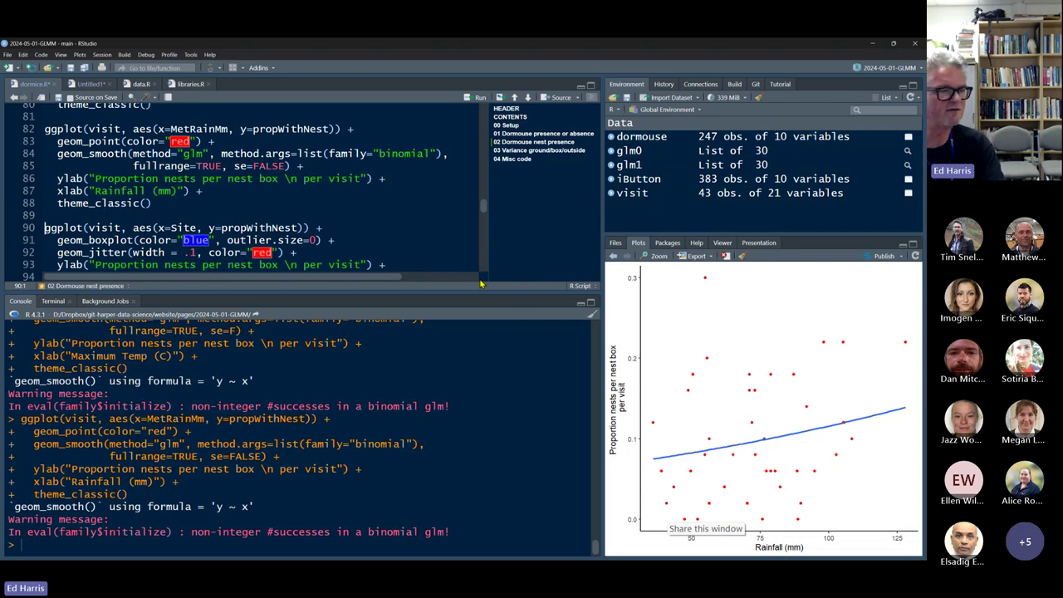
pyautogui.hotkey('ctrl', 'Return')
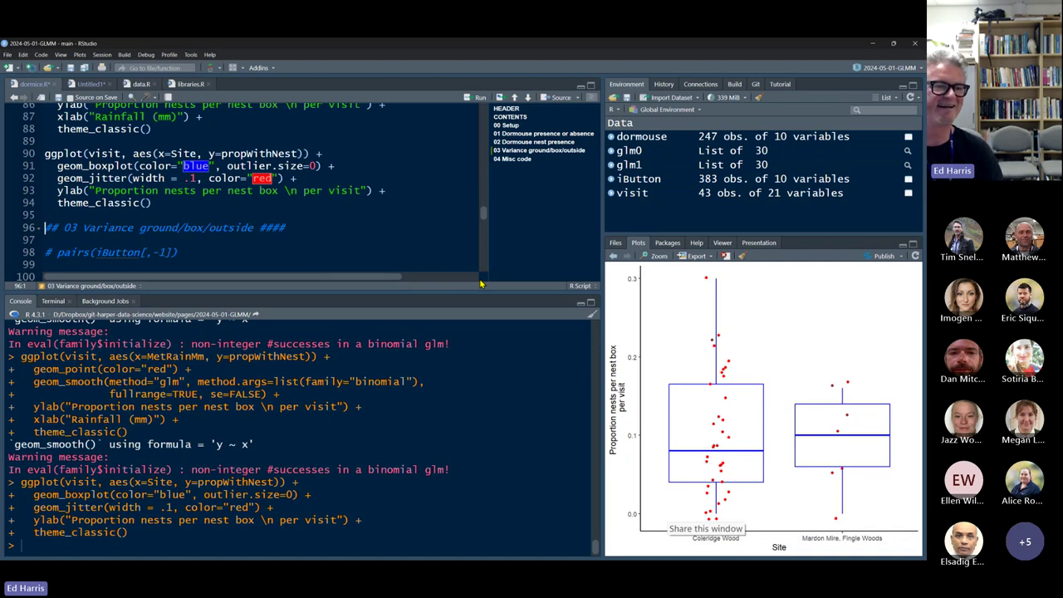
# - Expand the iButton data frame in the environment and enlarge the view to list all its variables
pyautogui.scroll(-2, 371, 220)
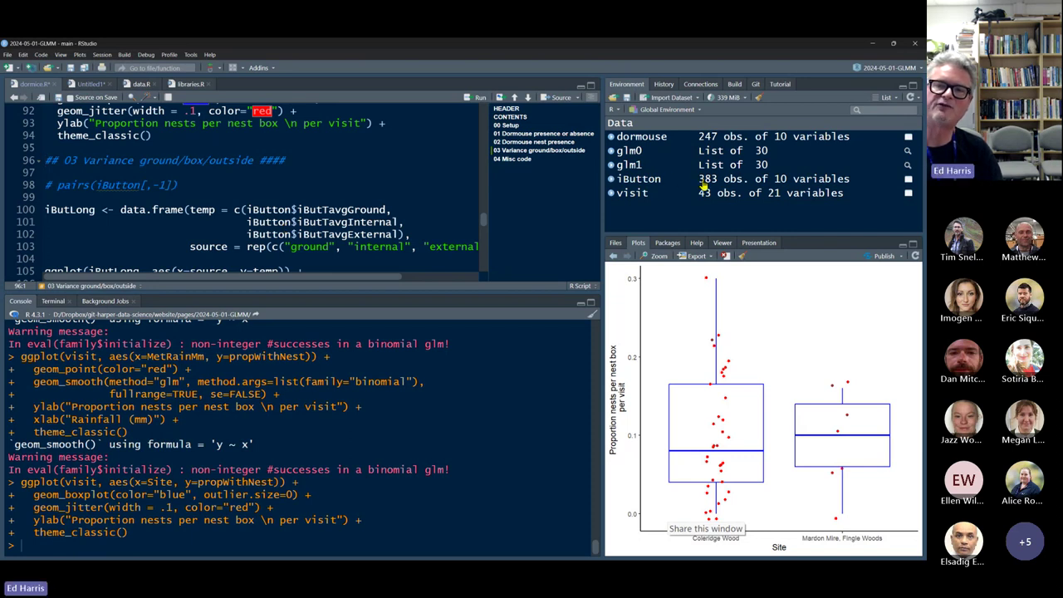
pyautogui.click(612, 178)
pyautogui.moveTo(637, 236); pyautogui.dragTo(723, 494)
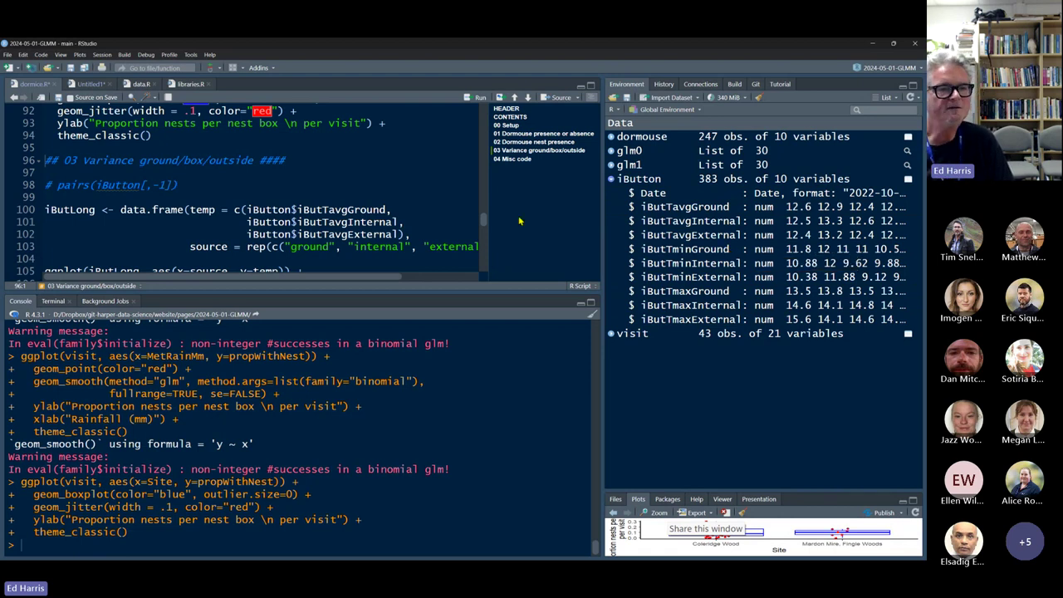
# - Create the iButLong data frame, enlarge the plot area, and run the jittered box plot of temp by source
pyautogui.scroll(-1, 198, 220)
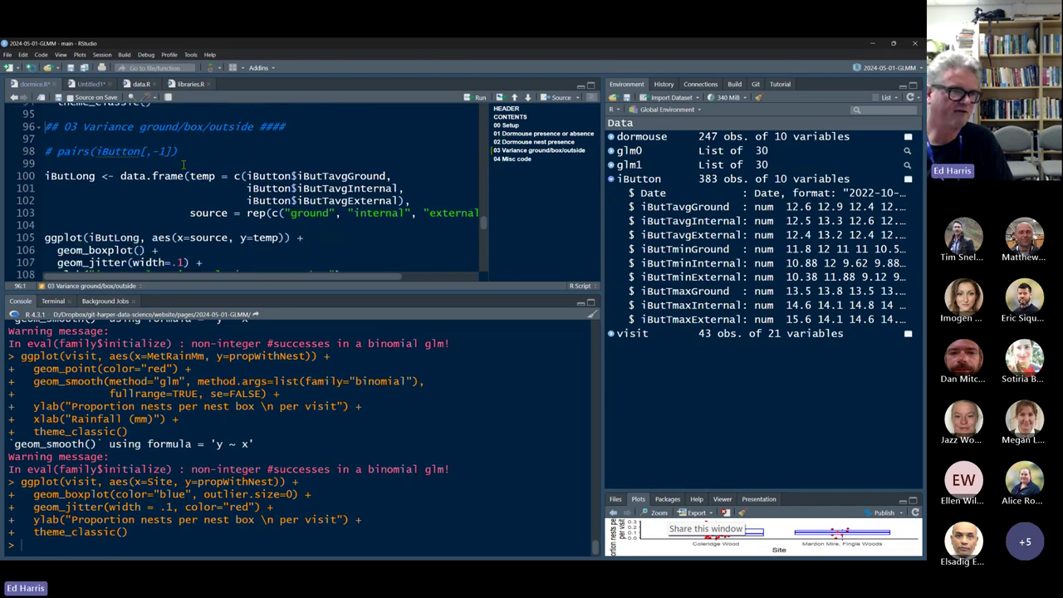
pyautogui.click(202, 176)
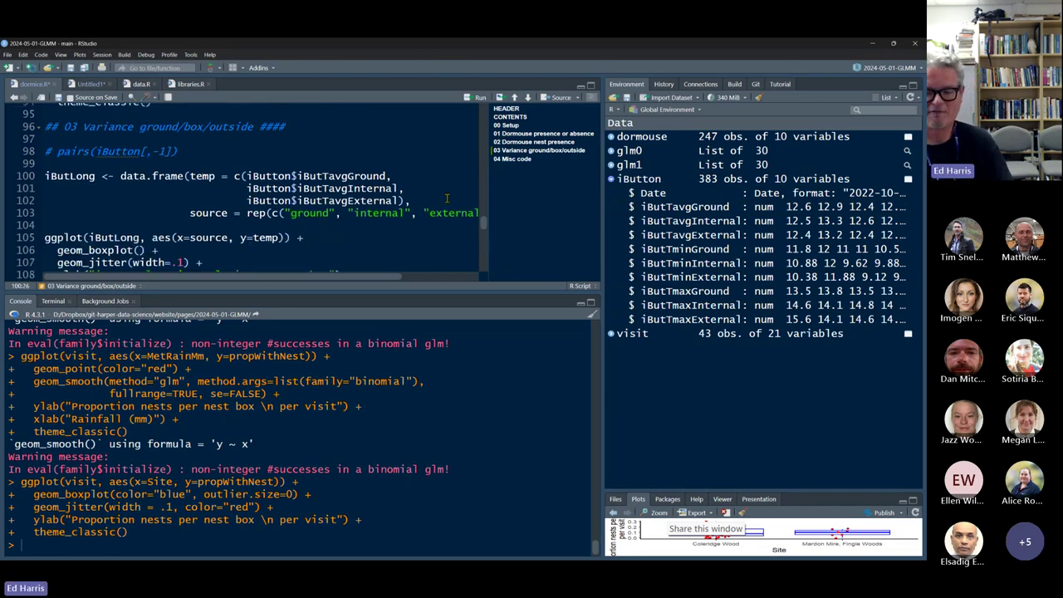
pyautogui.hotkey('ctrl', 'Return')
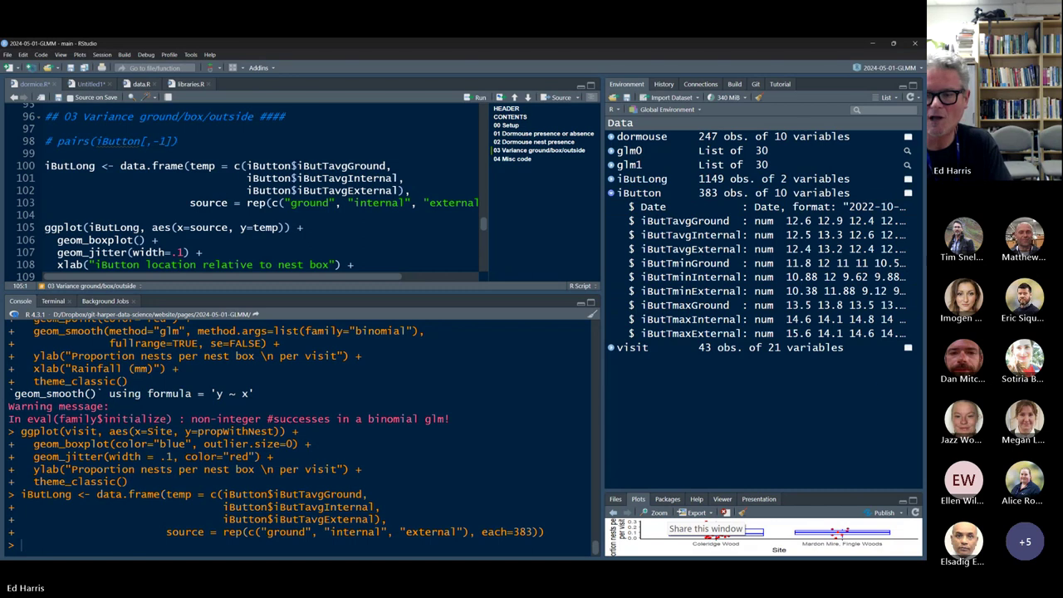
pyautogui.moveTo(810, 492); pyautogui.dragTo(747, 164)
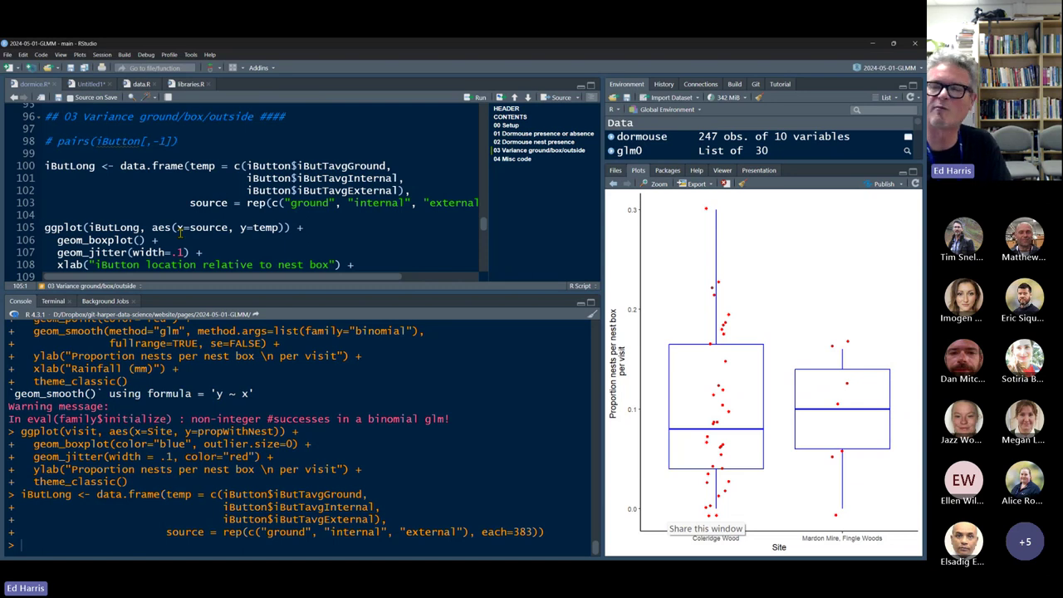
pyautogui.hotkey('ctrl', 'Return')
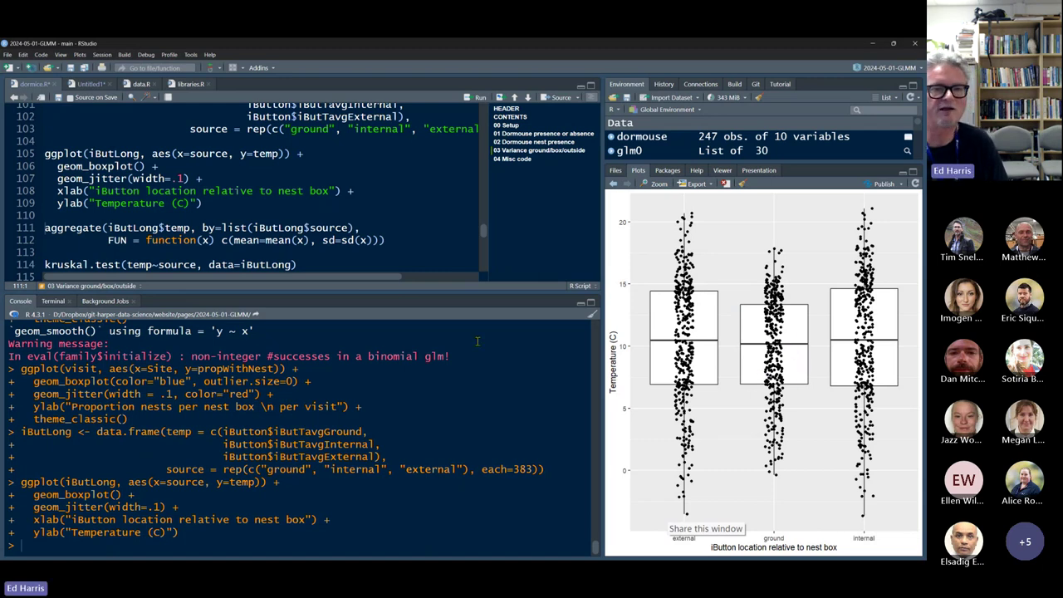
# - Run the aggregate call giving the mean and sd of iButLong temp grouped by source, after highlighting its function and arguments
pyautogui.click(412, 241)
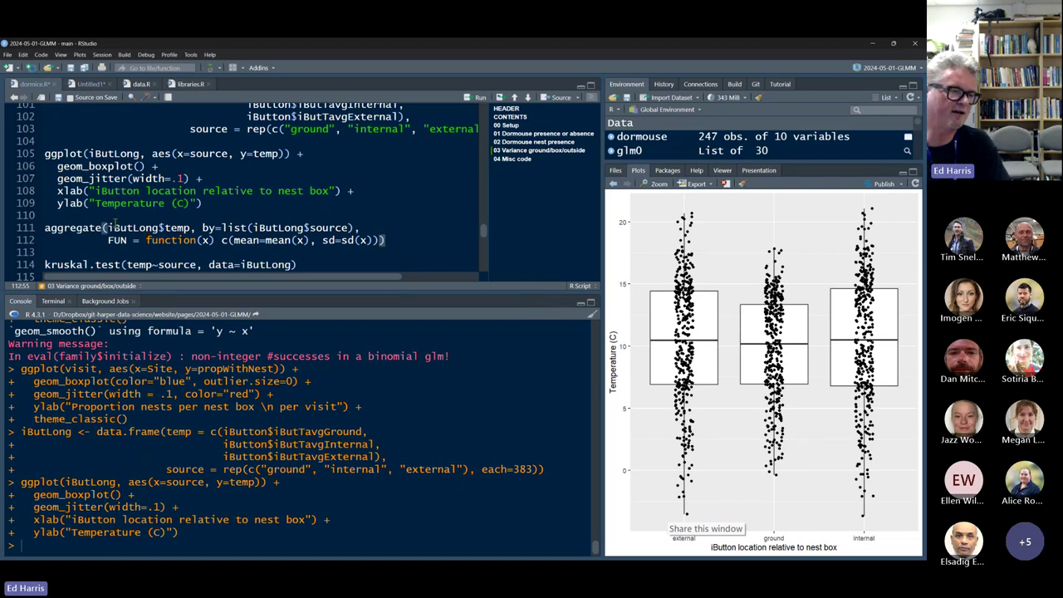
pyautogui.doubleClick(278, 240)
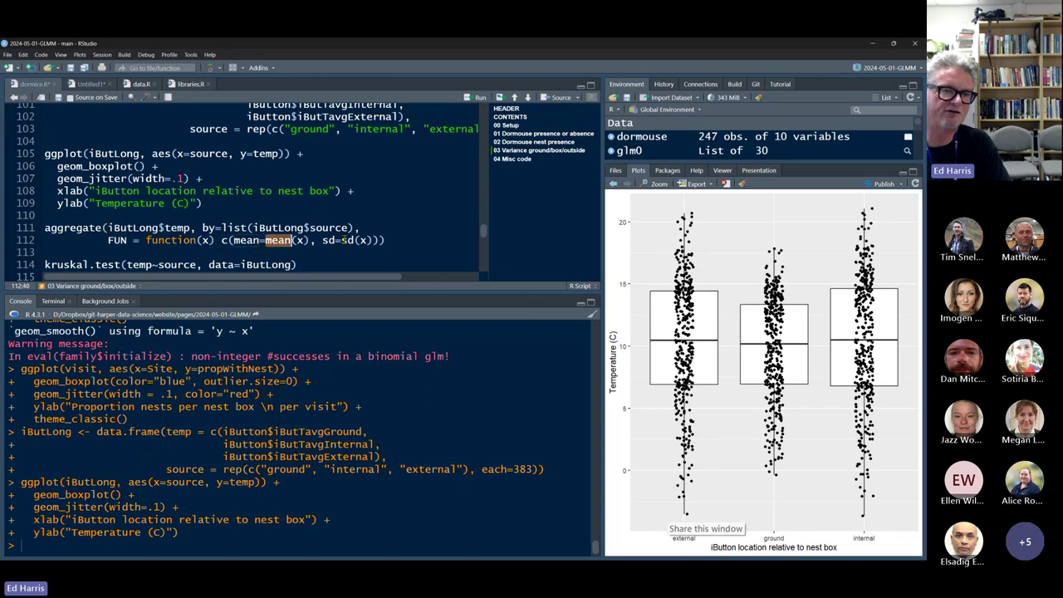
pyautogui.click(347, 240)
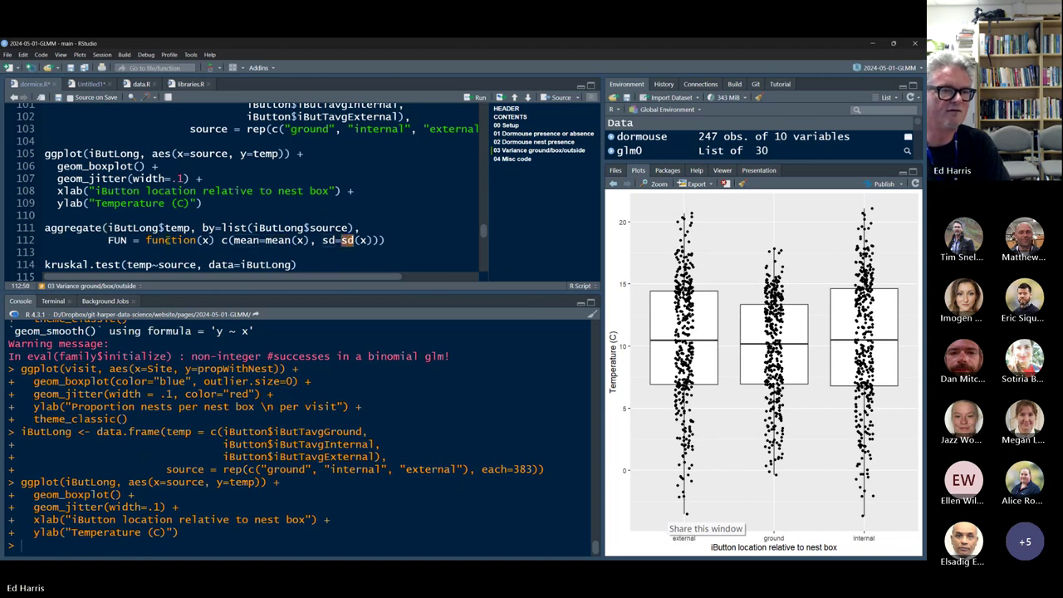
pyautogui.doubleClick(177, 227)
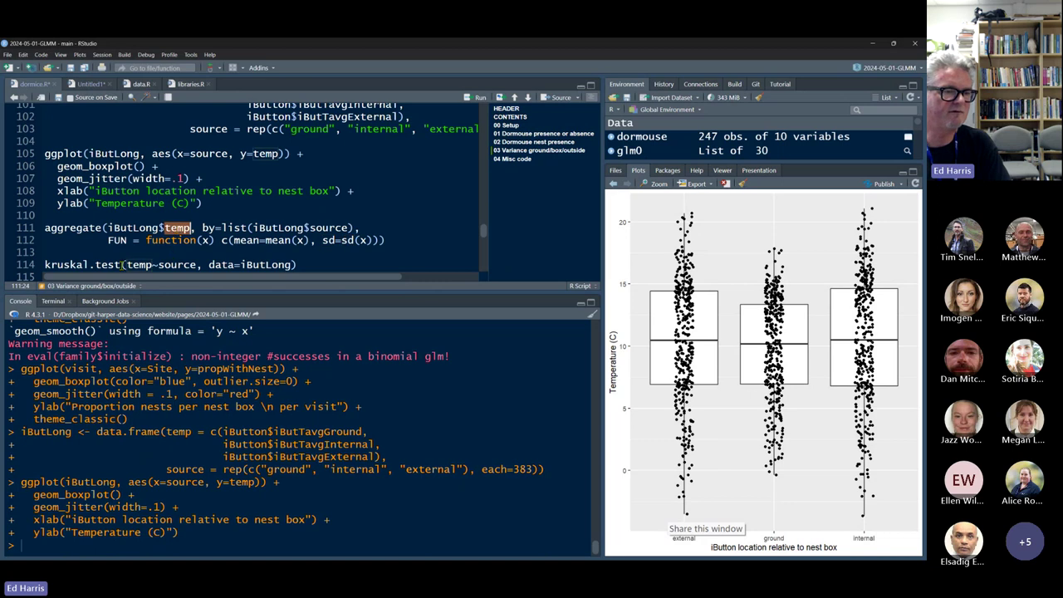
pyautogui.doubleClick(84, 234)
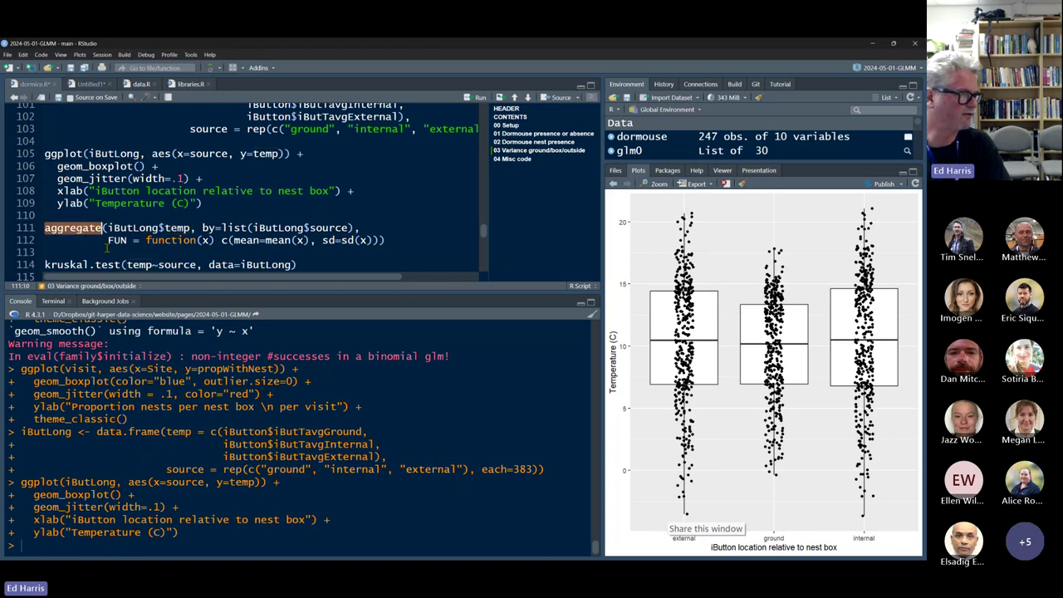
pyautogui.click(139, 227)
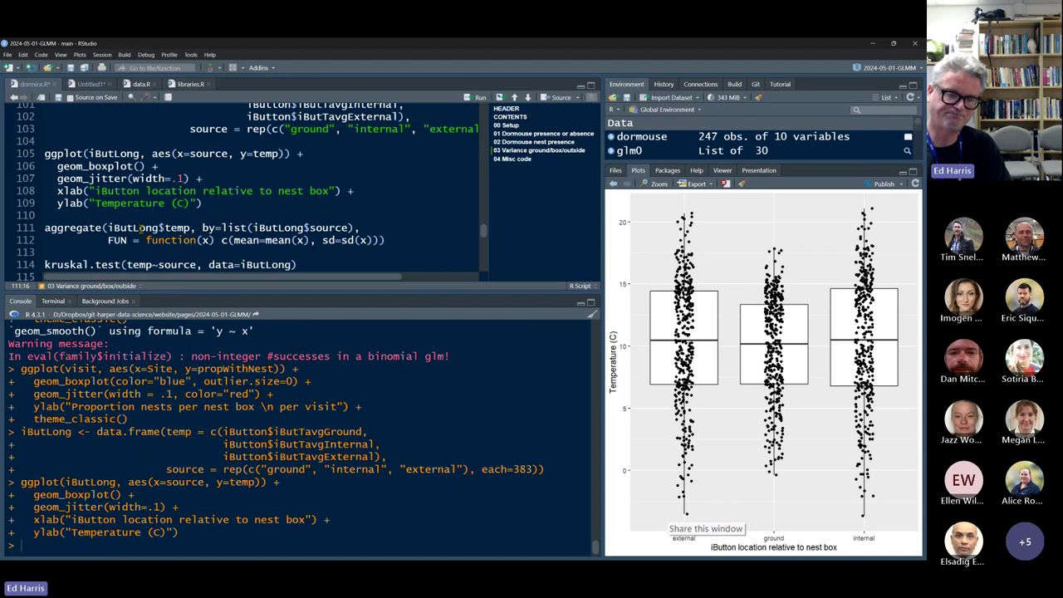
pyautogui.hotkey('ctrl', 'Return')
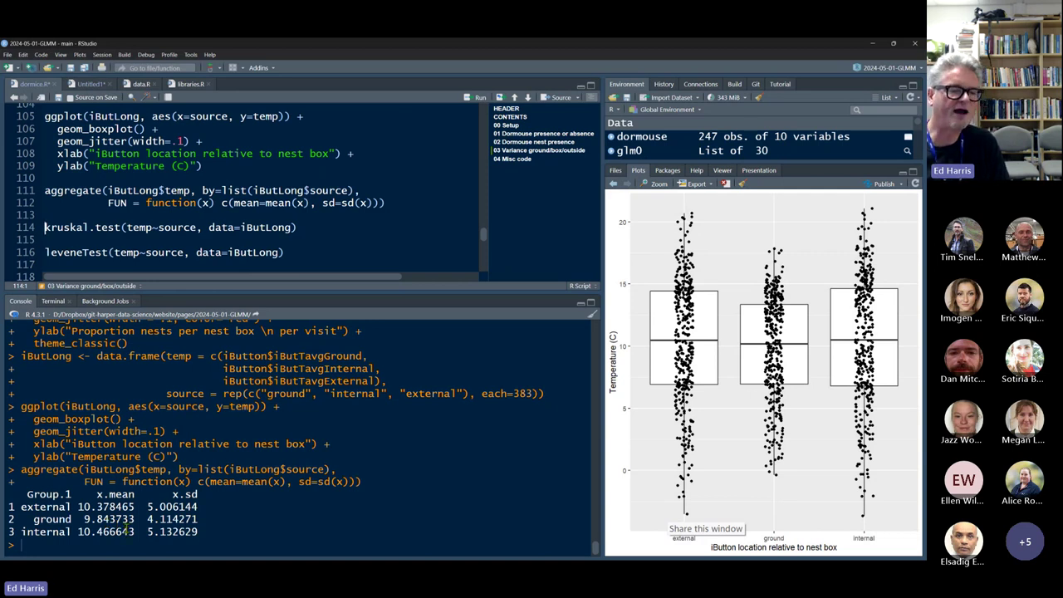
# - Highlight the internal, external and ground standard deviations in the aggregate output to compare them
pyautogui.moveTo(208, 533); pyautogui.dragTo(148, 533)
pyautogui.moveTo(204, 508); pyautogui.dragTo(148, 507)
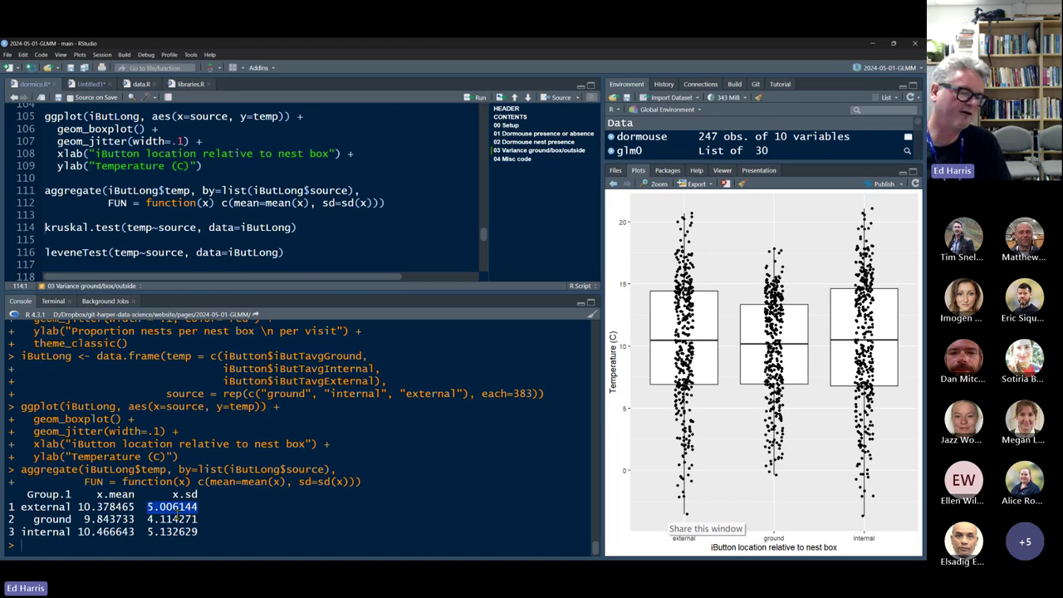
pyautogui.moveTo(202, 519); pyautogui.dragTo(146, 519)
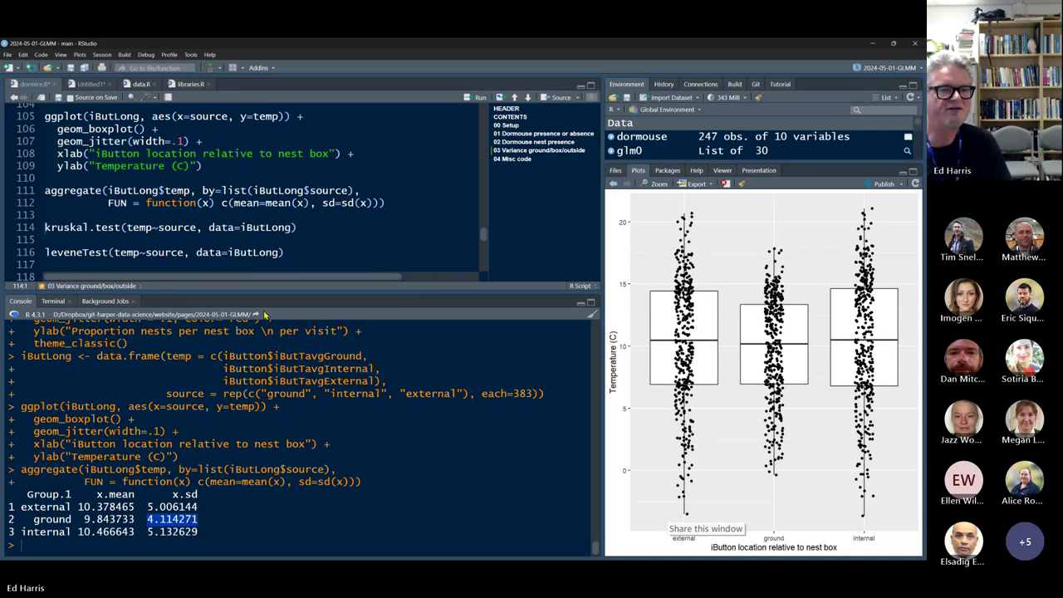
# - Run the Kruskal-Wallis test of temp by source on iButLong and highlight its p-value in the console output
pyautogui.moveTo(297, 227); pyautogui.dragTo(41, 237)
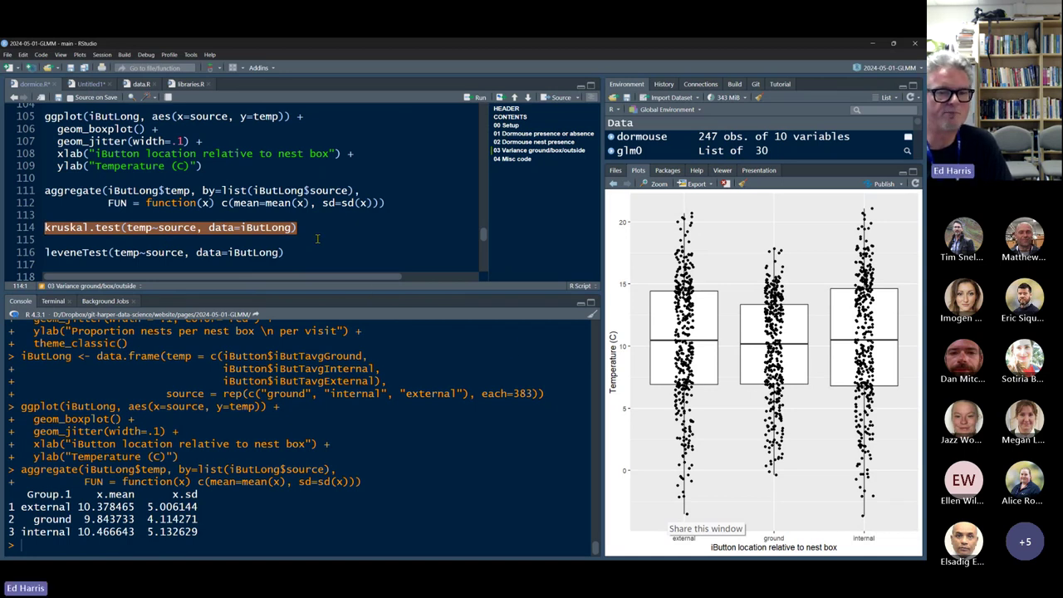
pyautogui.press('End')
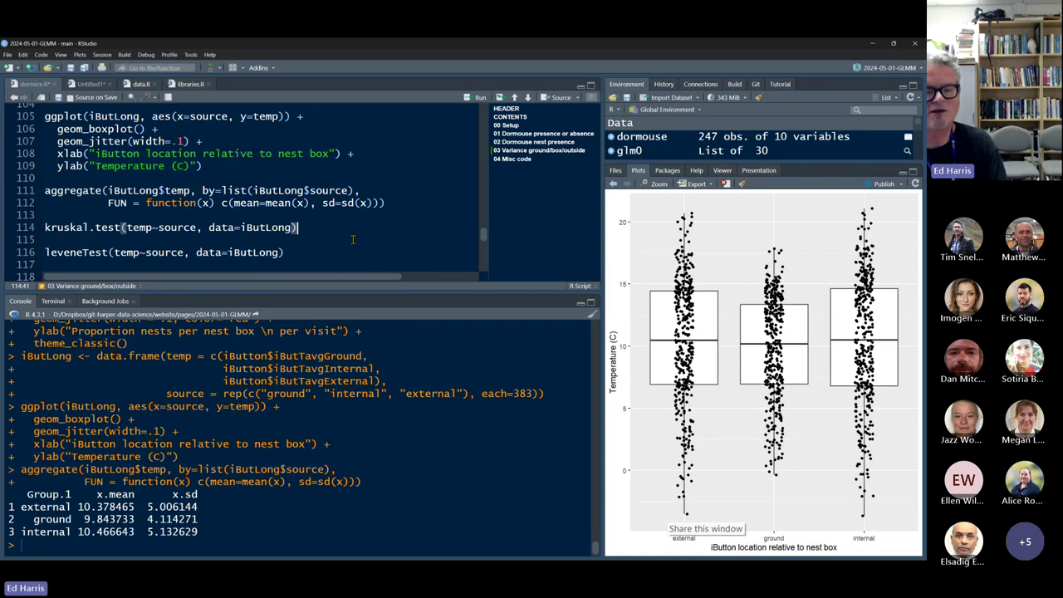
pyautogui.hotkey('ctrl', 'Return')
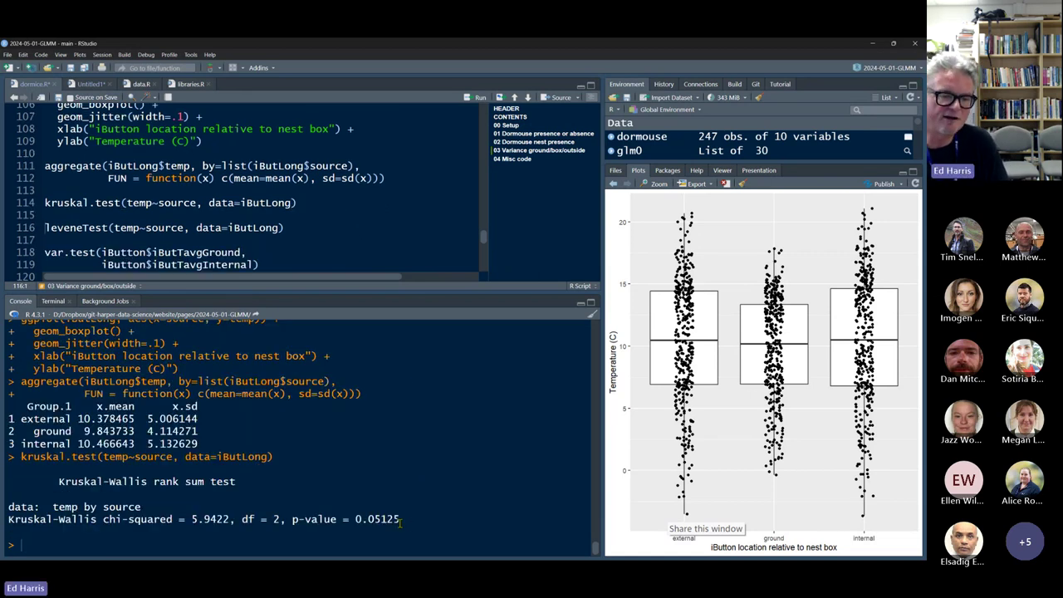
pyautogui.moveTo(399, 521); pyautogui.dragTo(356, 520)
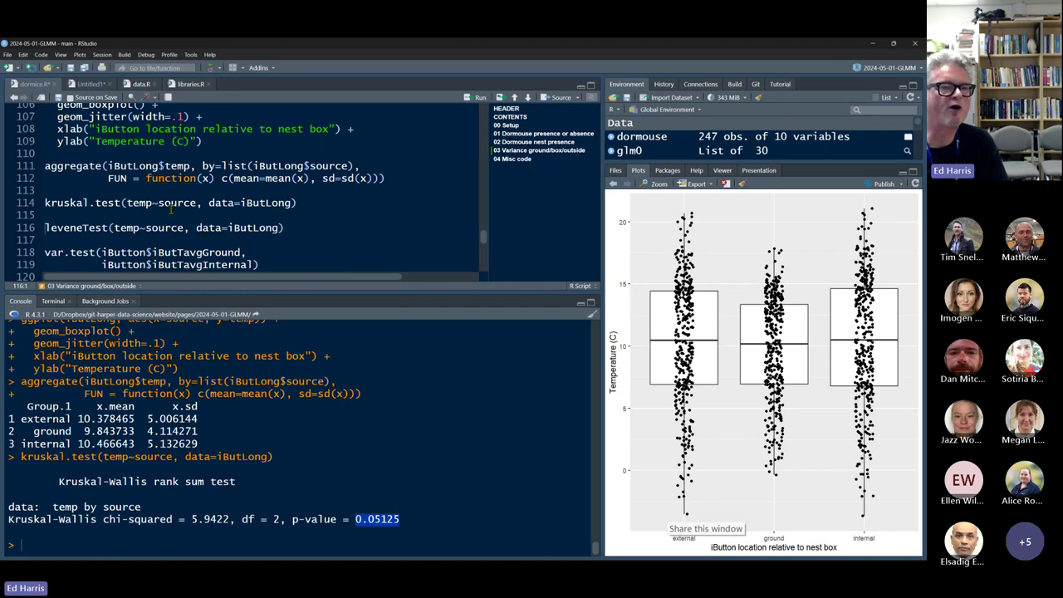
pyautogui.moveTo(126, 202); pyautogui.dragTo(45, 202)
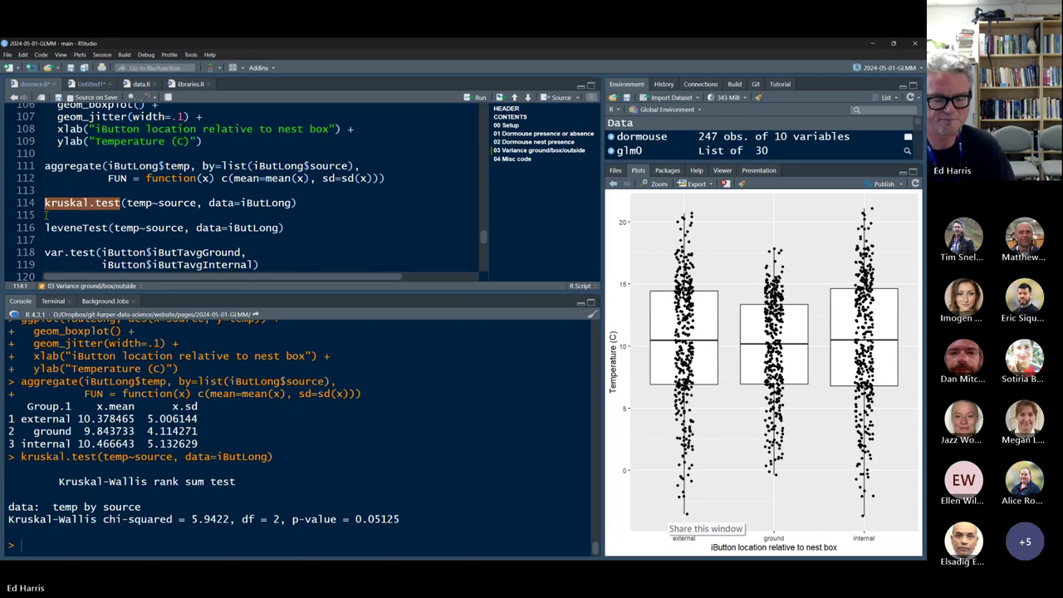
pyautogui.write('lm')
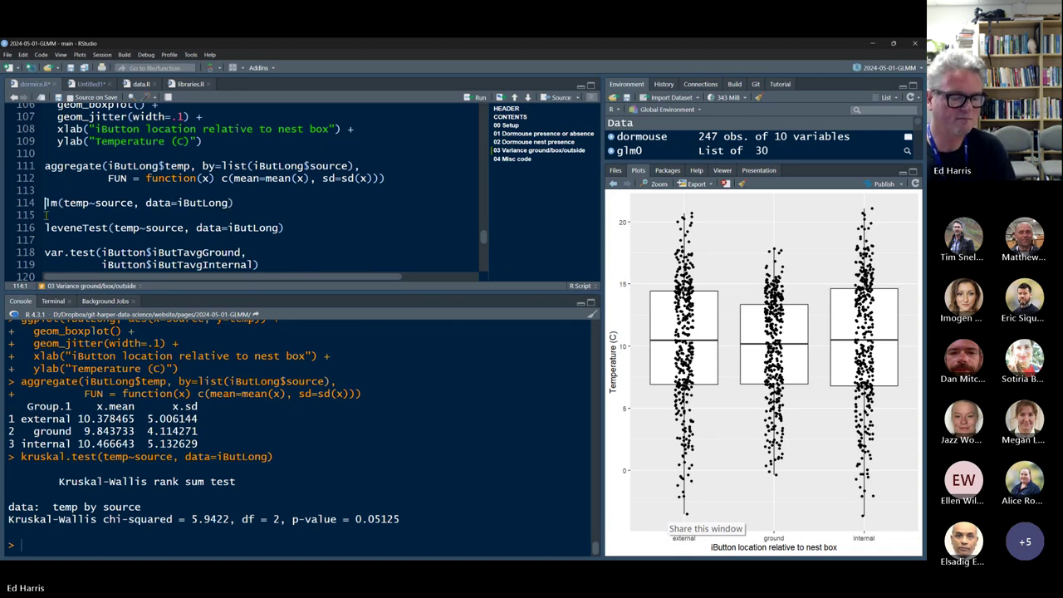
pyautogui.hotkey('ctrl', 'z')
pyautogui.press('Right')
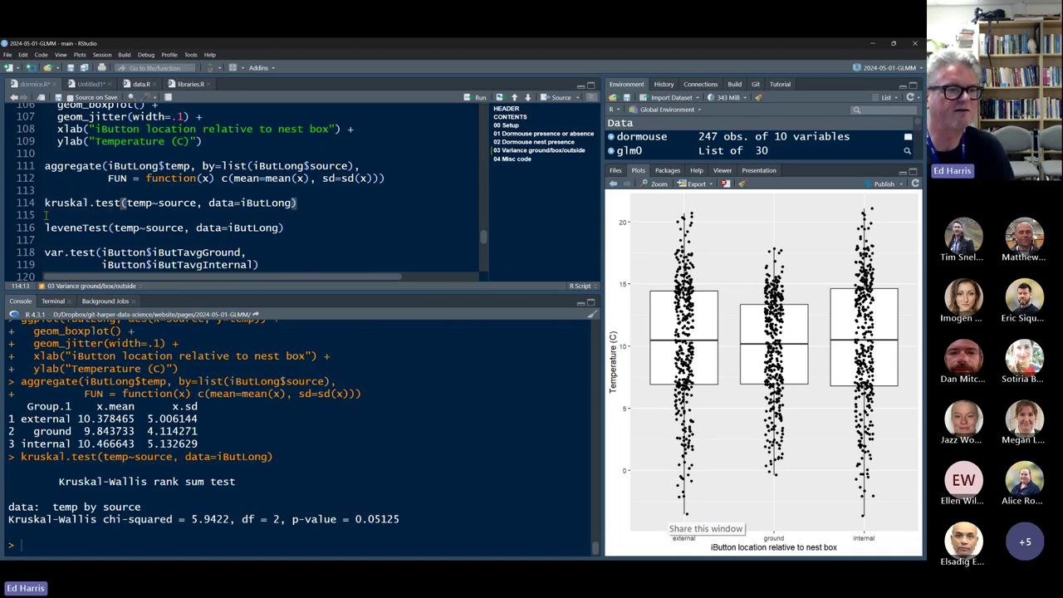
# - Duplicate the kruskal.test line directly beneath itself and rewrite the copy as anova(lm(temp~source, data=iButLong))
pyautogui.moveTo(46, 203); pyautogui.dragTo(46, 215)
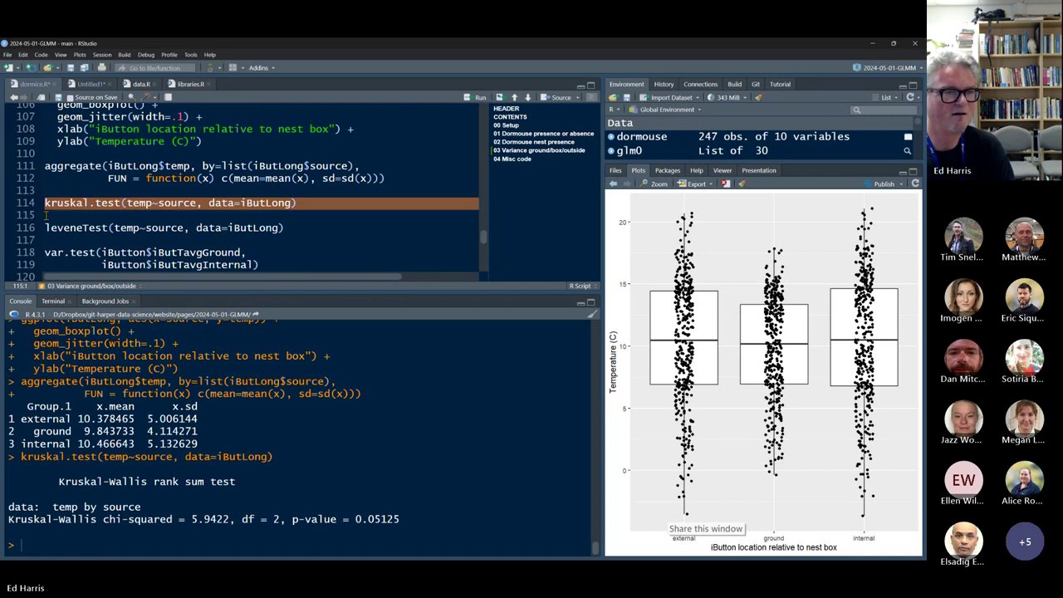
pyautogui.hotkey('ctrl', 'c')
pyautogui.click(46, 214)
pyautogui.hotkey('ctrl', 'v')
pyautogui.doubleClick(47, 215)
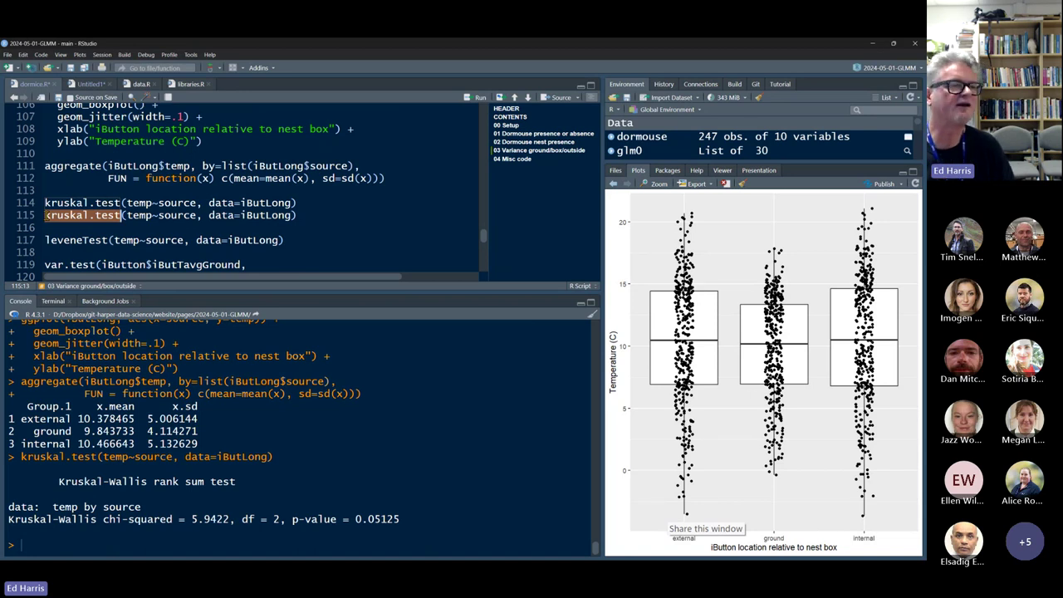
pyautogui.press('BackSpace')
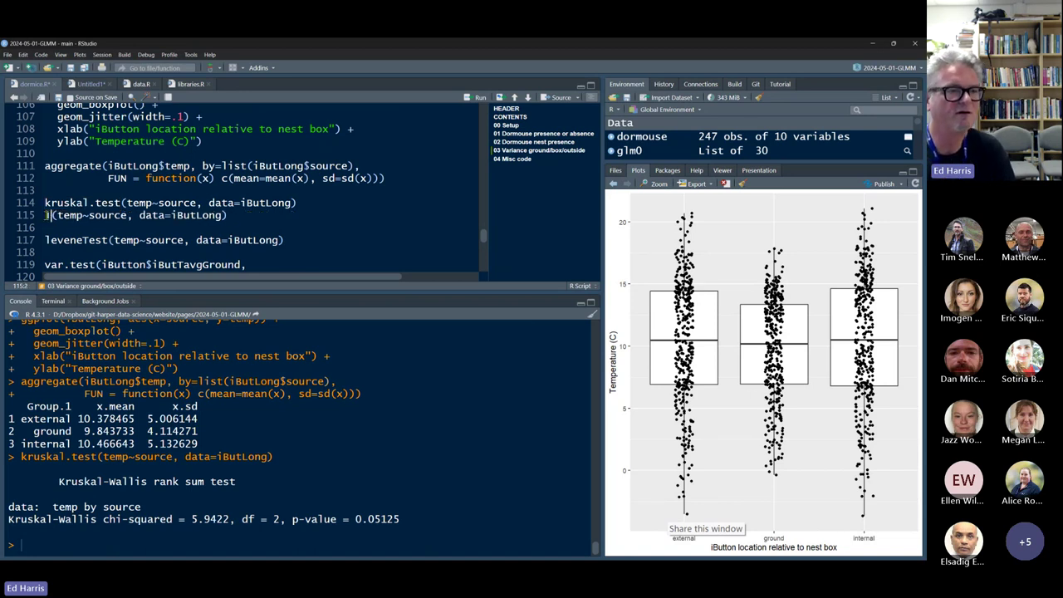
pyautogui.write('lm')
pyautogui.press('Home')
pyautogui.write('an')
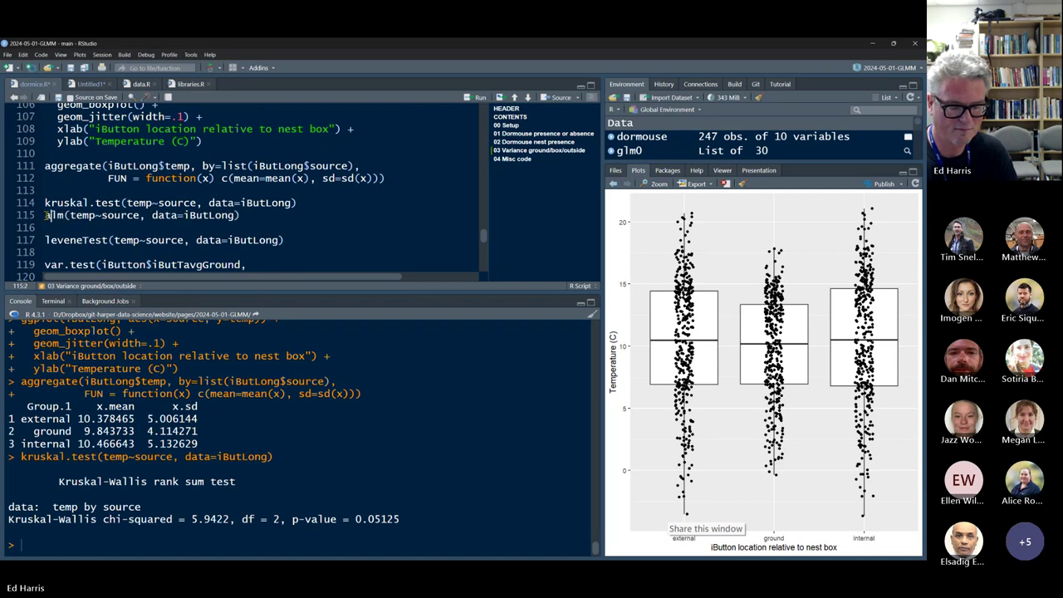
pyautogui.write('ova(')
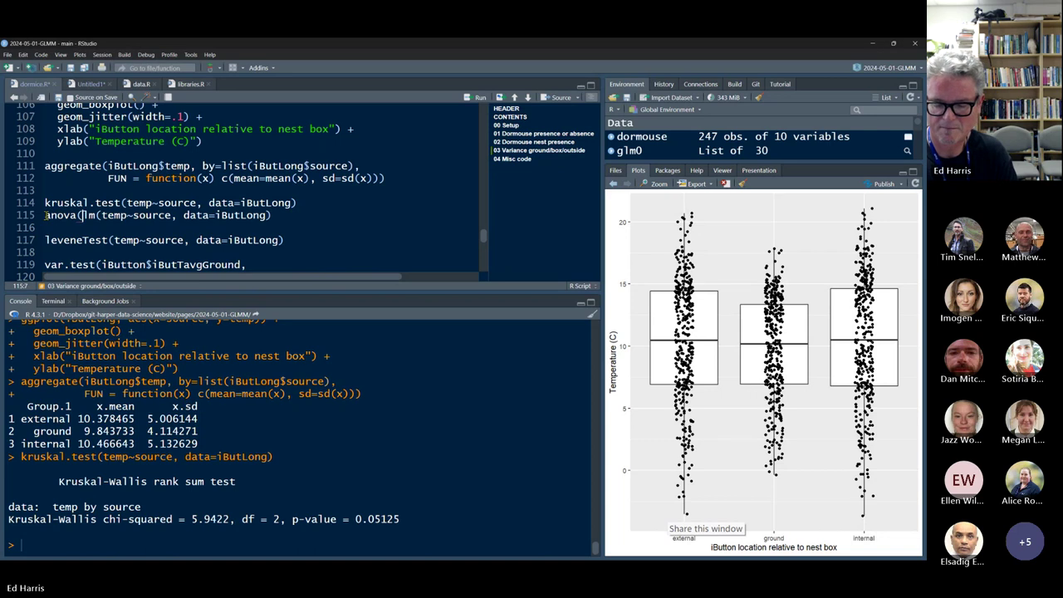
pyautogui.press('End')
pyautogui.write(')')
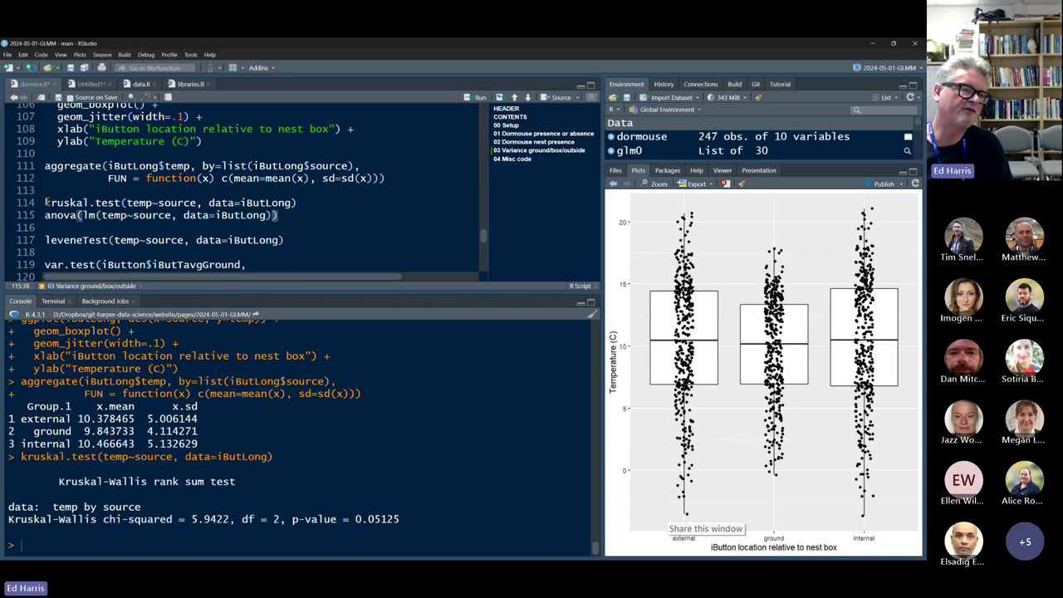
# - Highlight kruskal.test for comparison and run the anova(lm(temp~source, data=iButLong)) line
pyautogui.moveTo(45, 203); pyautogui.dragTo(125, 203)
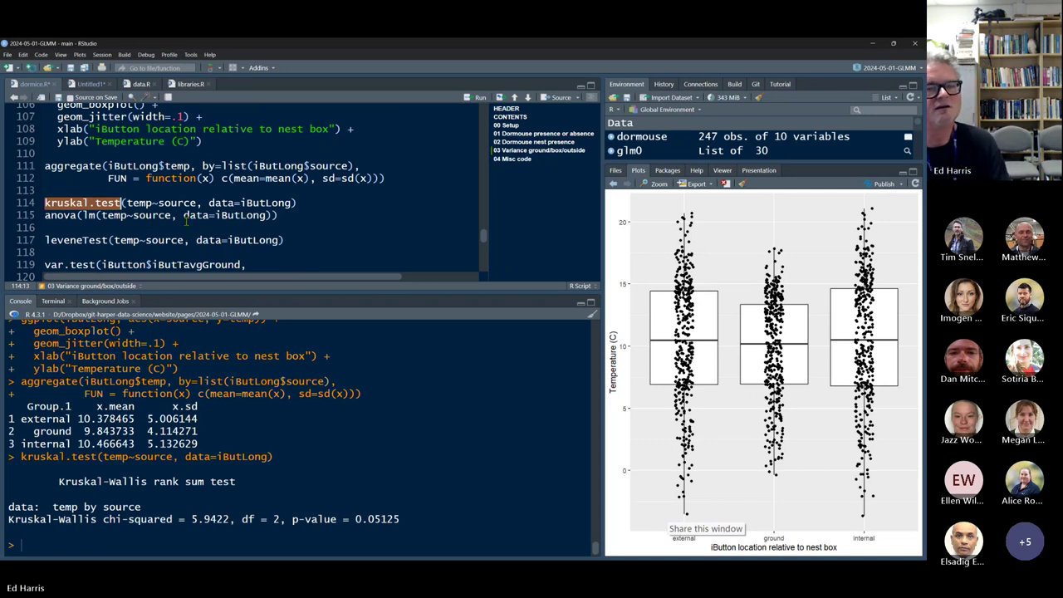
pyautogui.click(303, 214)
pyautogui.hotkey('ctrl', 'Return')
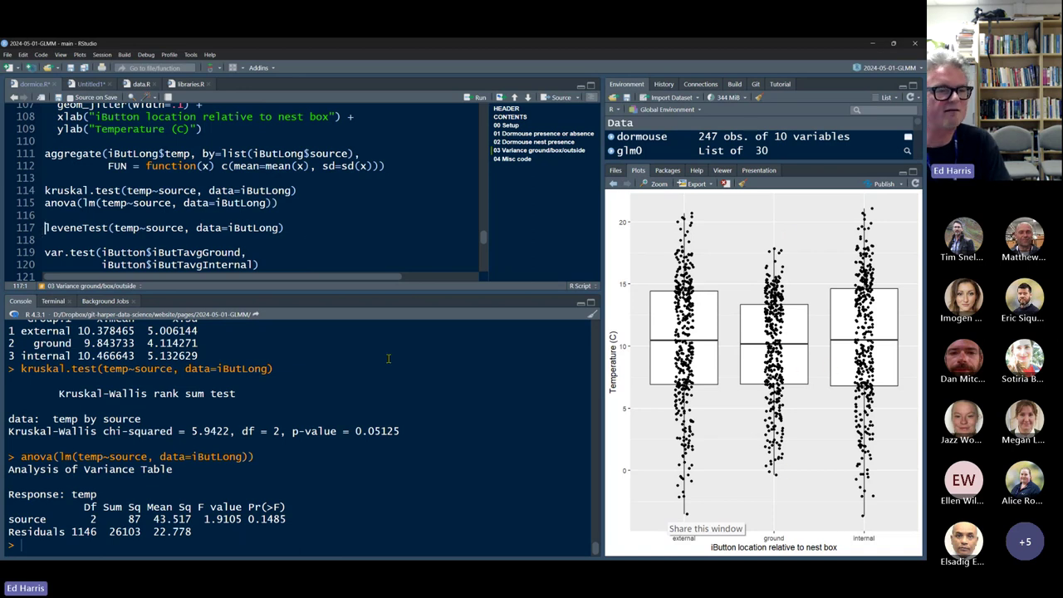
# - Run leveneTest of temp by source on iButLong and highlight the group p-value in its output
pyautogui.scroll(-1, 204, 226)
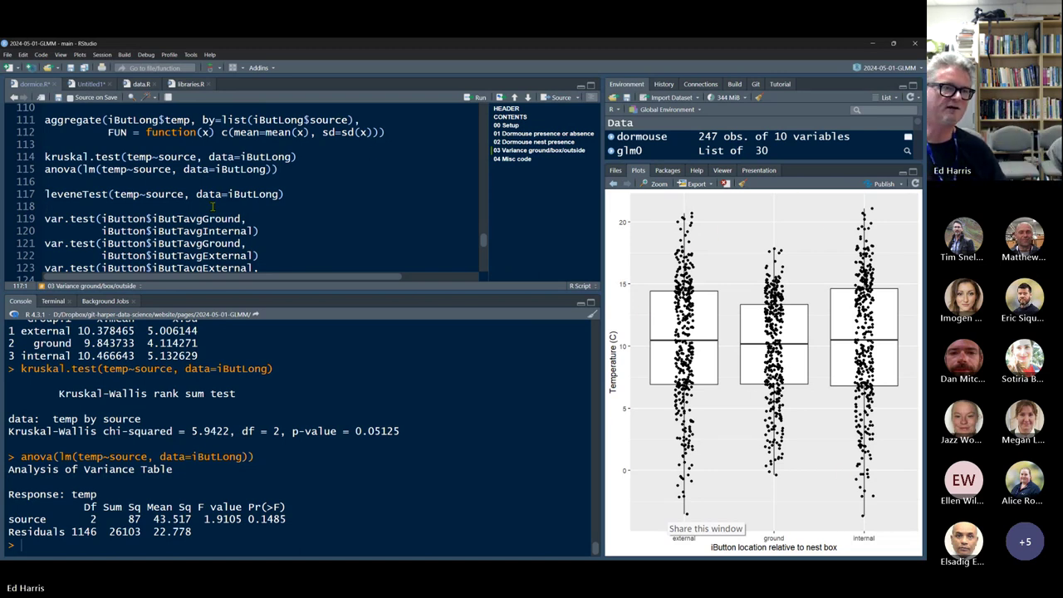
pyautogui.click(321, 200)
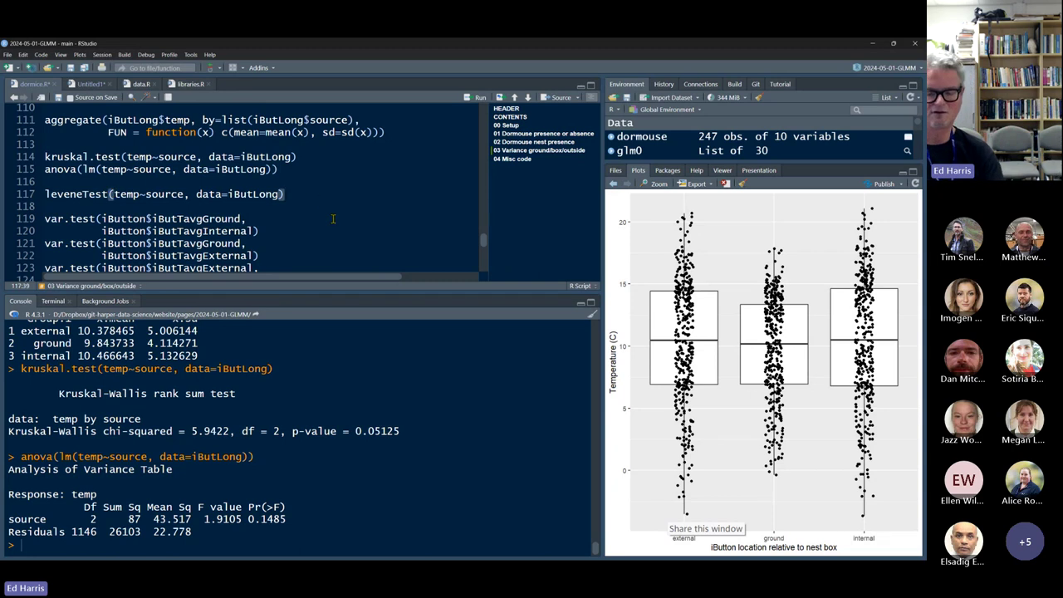
pyautogui.hotkey('ctrl', 'Return')
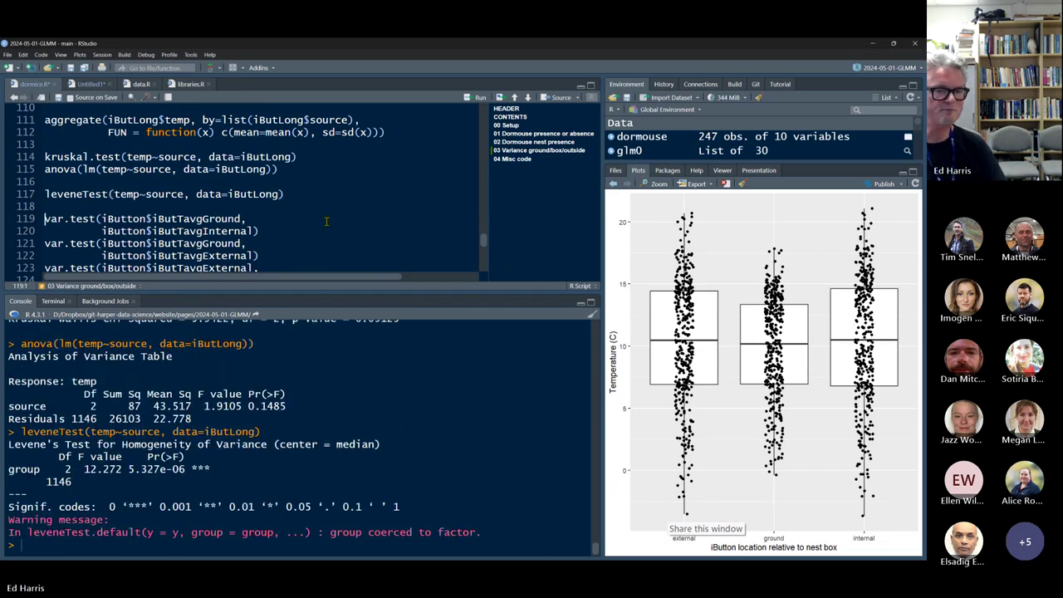
pyautogui.moveTo(216, 471); pyautogui.dragTo(129, 470)
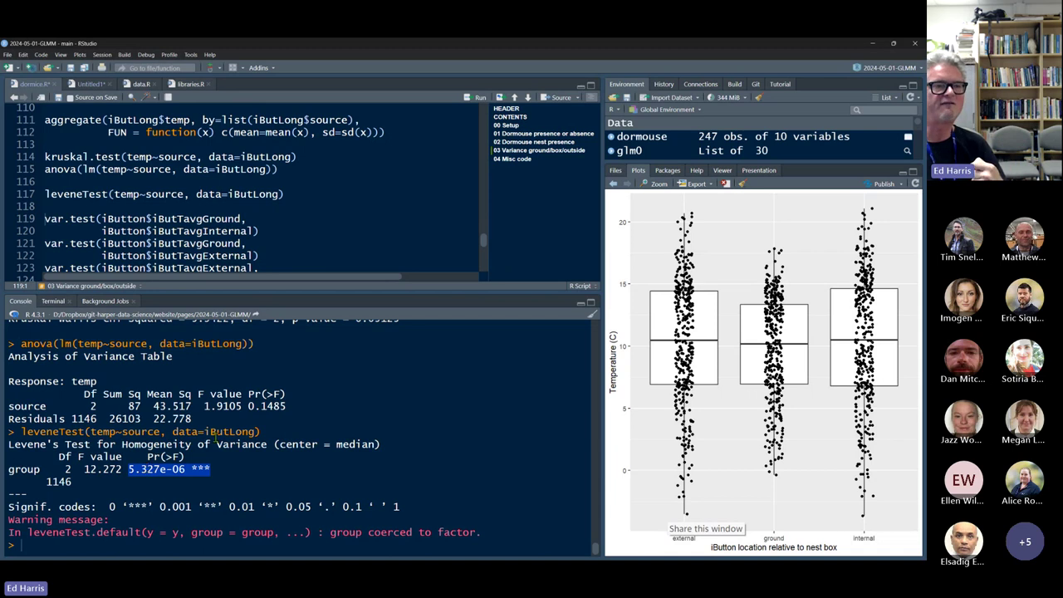
# - Run the var.test comparing iButTavgGround with iButTavgInternal and highlight its p-value
pyautogui.scroll(-1, 135, 219)
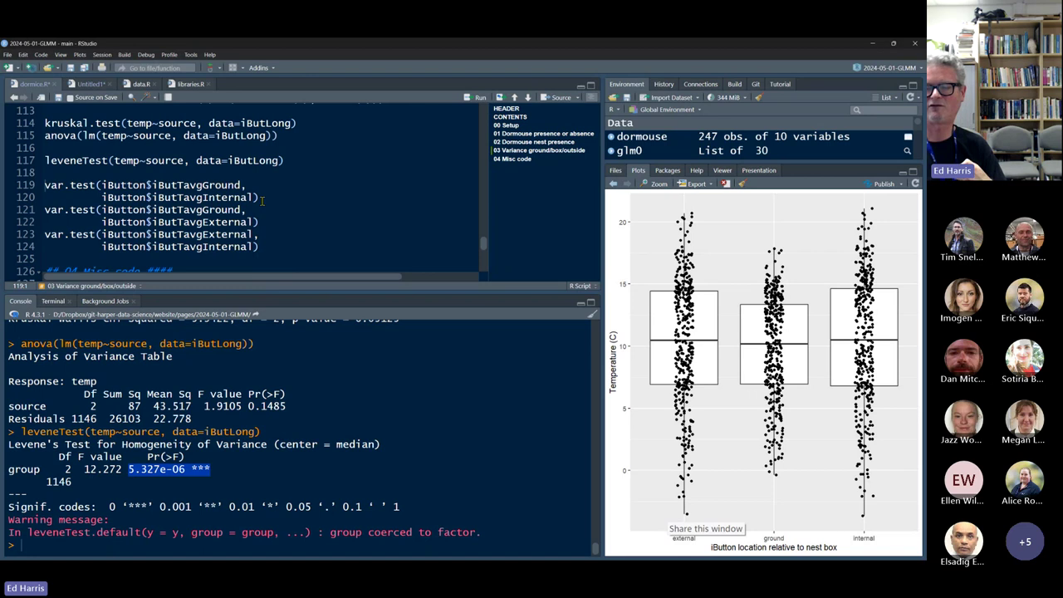
pyautogui.moveTo(263, 199); pyautogui.dragTo(46, 184)
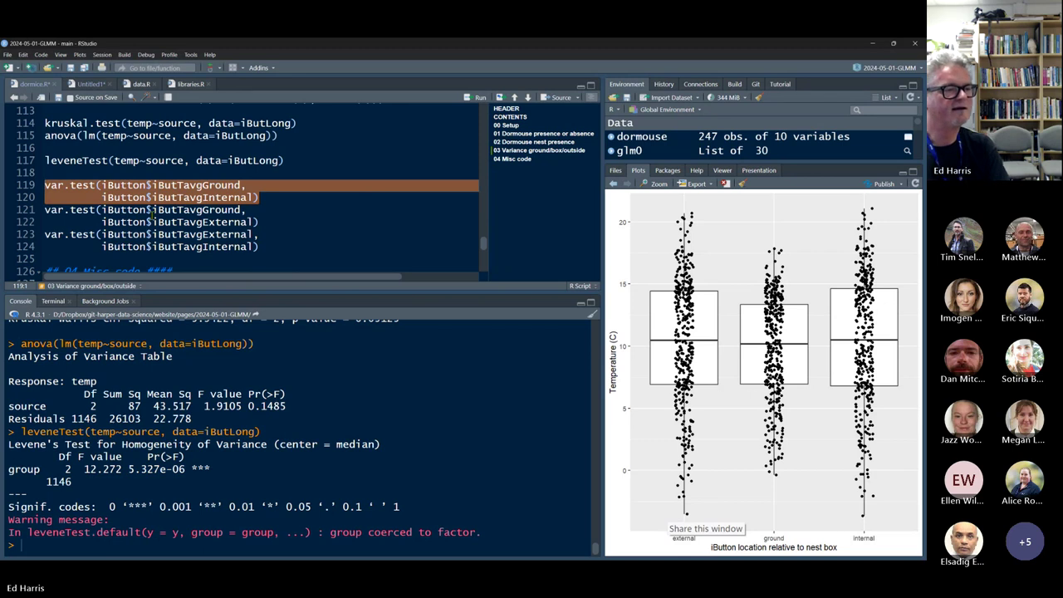
pyautogui.hotkey('ctrl', 'Return')
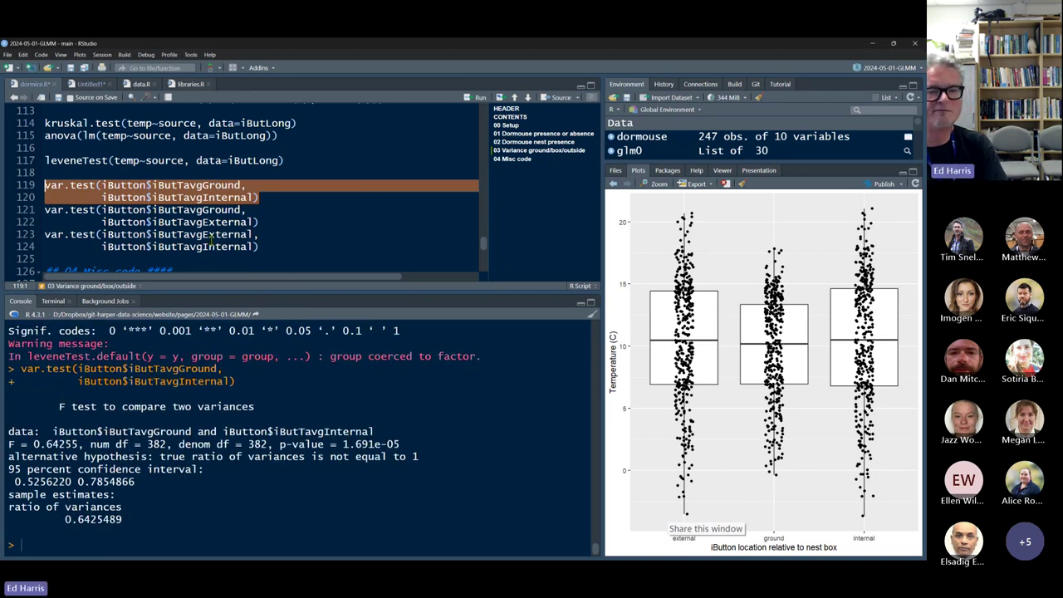
pyautogui.moveTo(399, 446); pyautogui.dragTo(279, 446)
# - Run the two remaining var.test comparisons, iButTavgGround against iButTavgExternal and iButTavgExternal against iButTavgInternal
pyautogui.moveTo(260, 223); pyautogui.dragTo(30, 206)
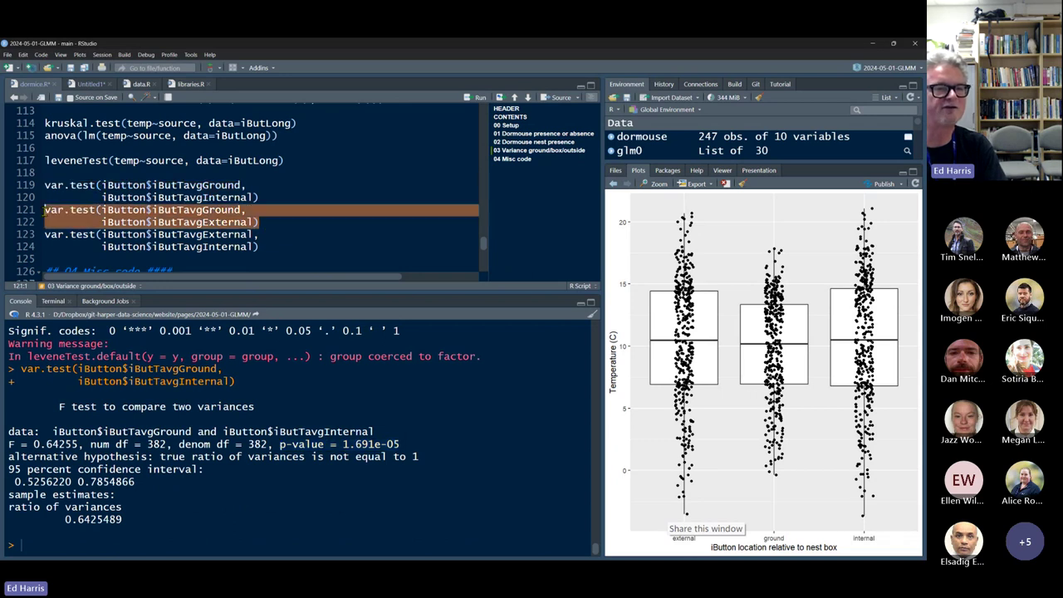
pyautogui.hotkey('ctrl', 'Return')
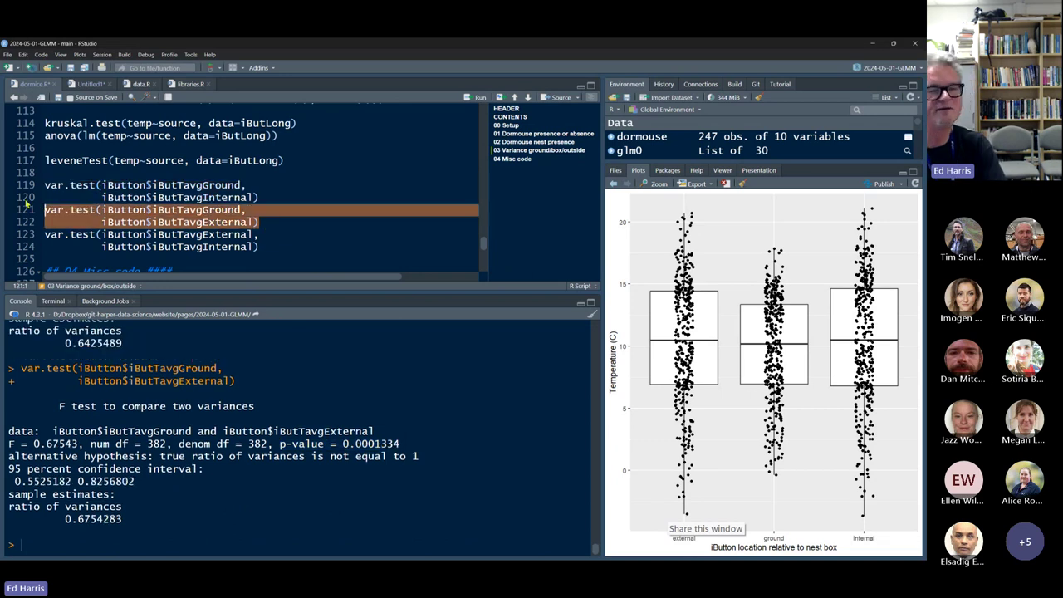
pyautogui.click(280, 250)
pyautogui.moveTo(280, 250); pyautogui.dragTo(46, 237)
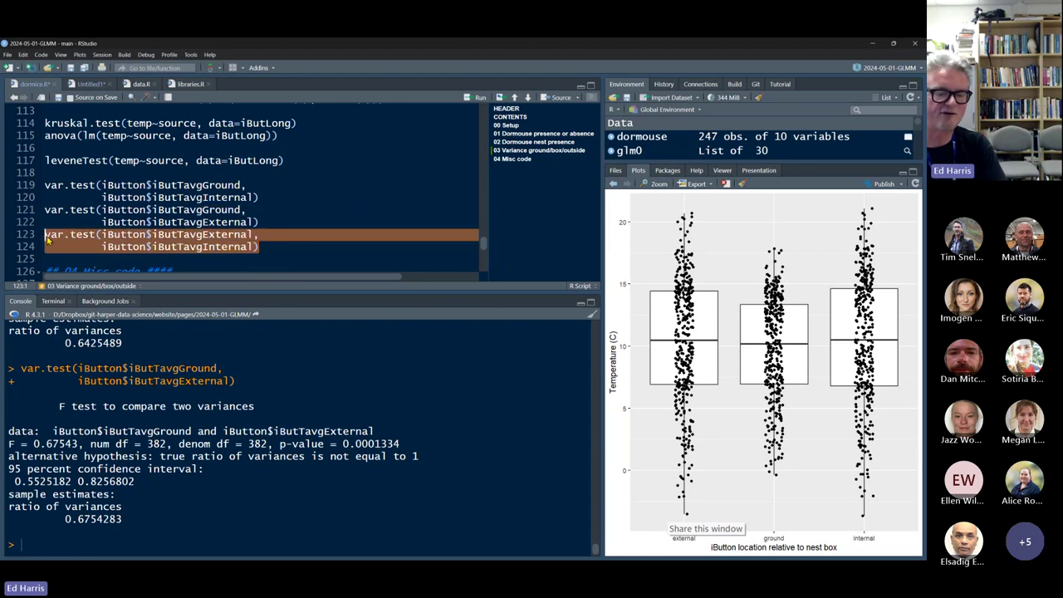
pyautogui.hotkey('ctrl', 'Return')
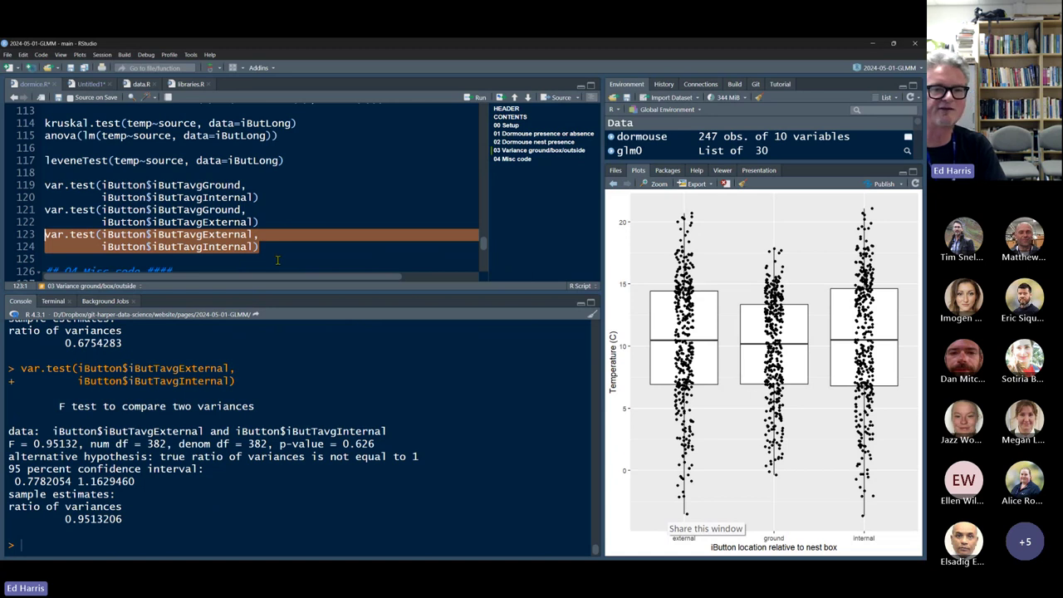
# - Enlarge the plot area and run the Misc code ggplot of Number of Dormice against Date, grouped and coloured by Site
pyautogui.scroll(-2, 279, 259)
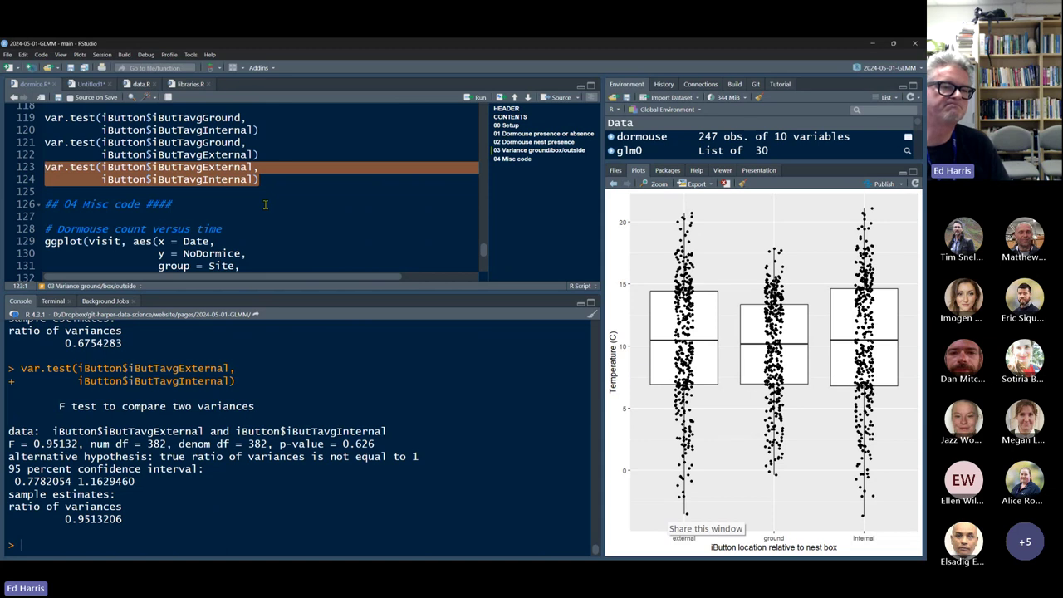
pyautogui.scroll(-3, 265, 205)
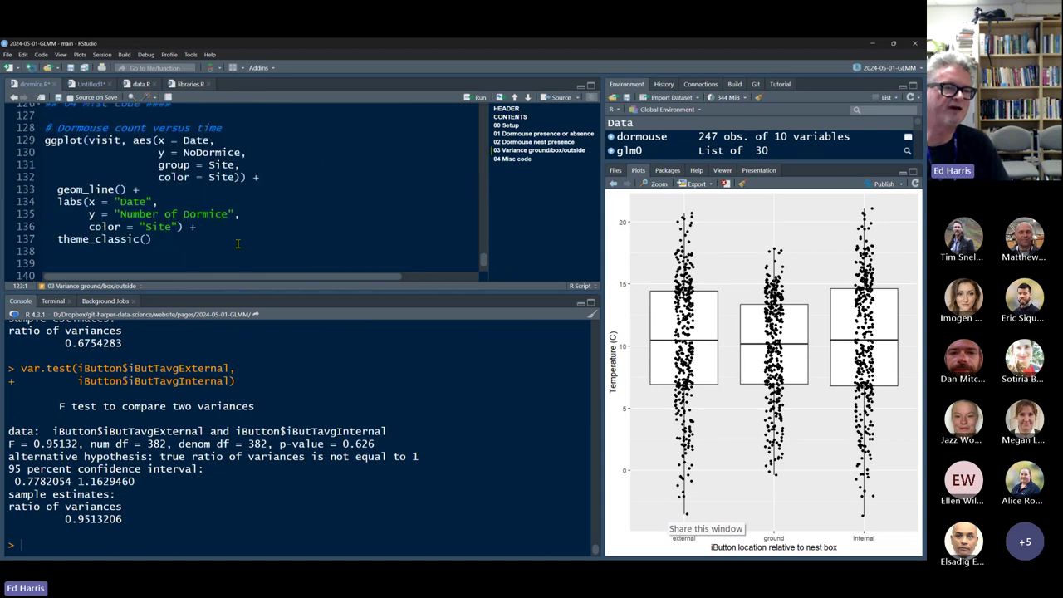
pyautogui.click(175, 241)
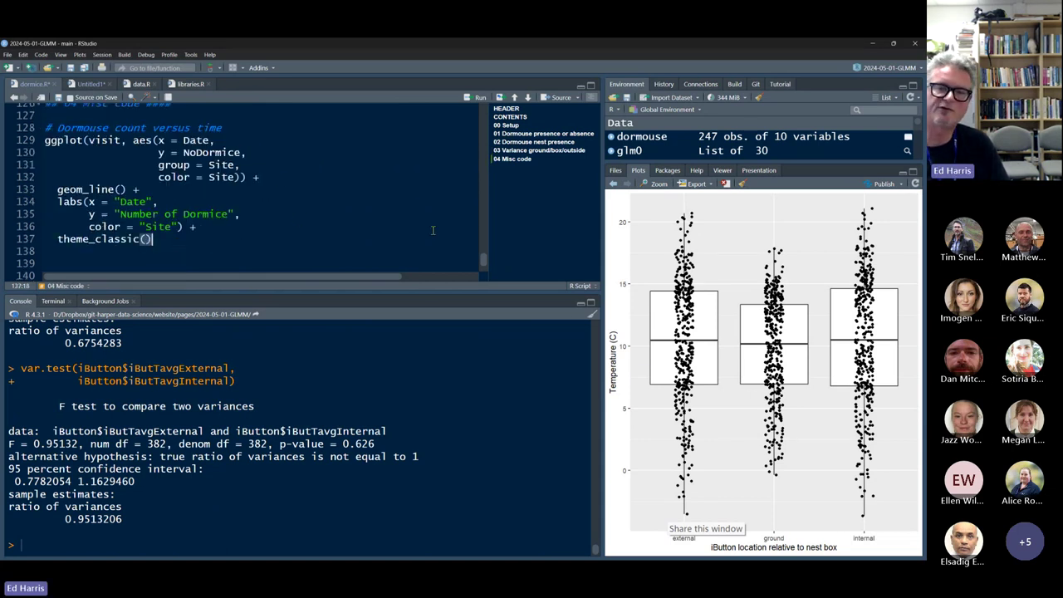
pyautogui.moveTo(599, 307); pyautogui.dragTo(374, 308)
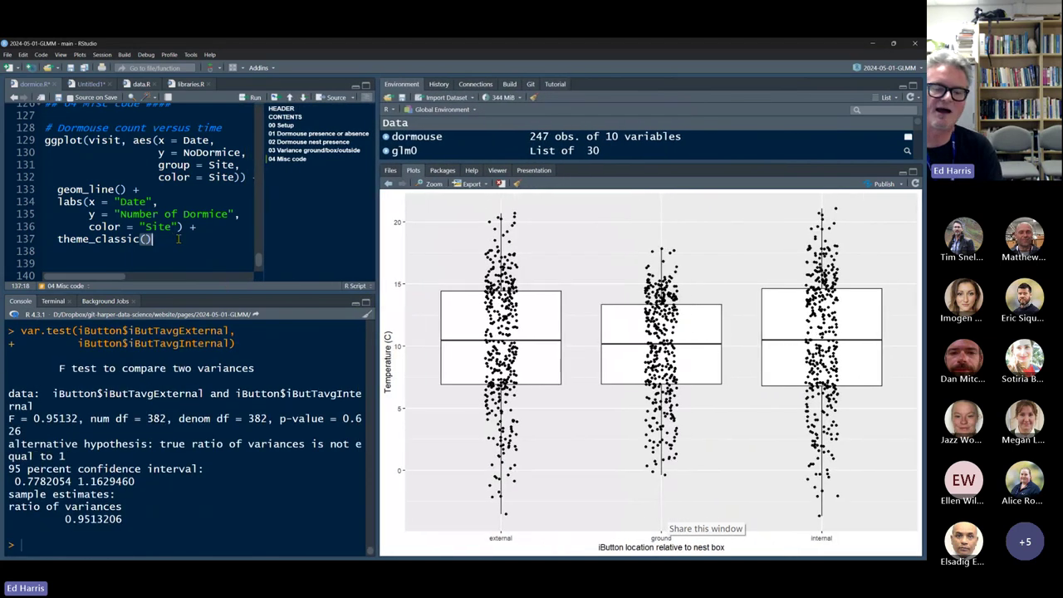
pyautogui.hotkey('ctrl', 'Return')
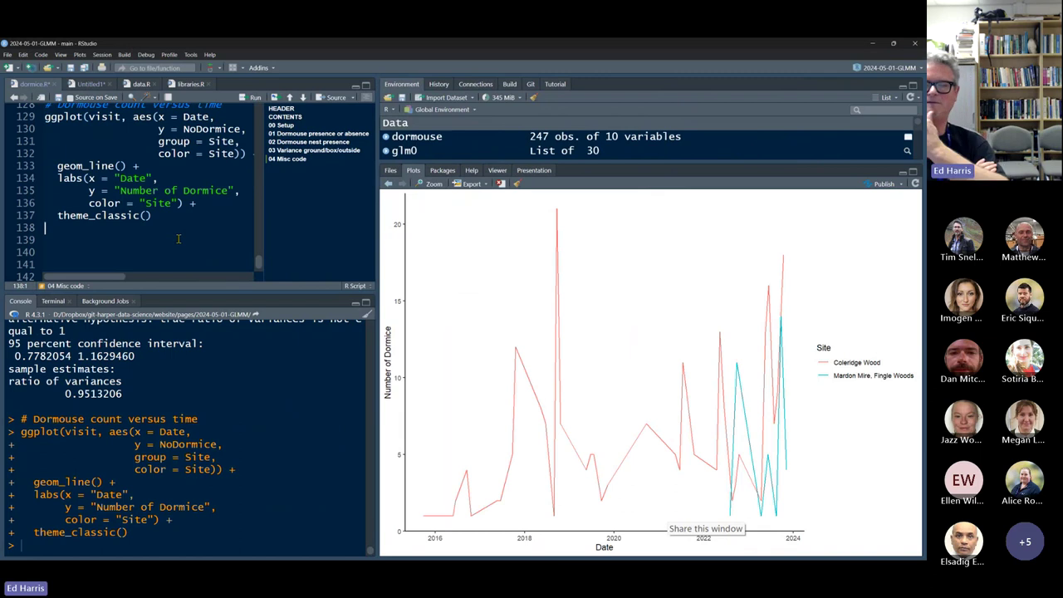
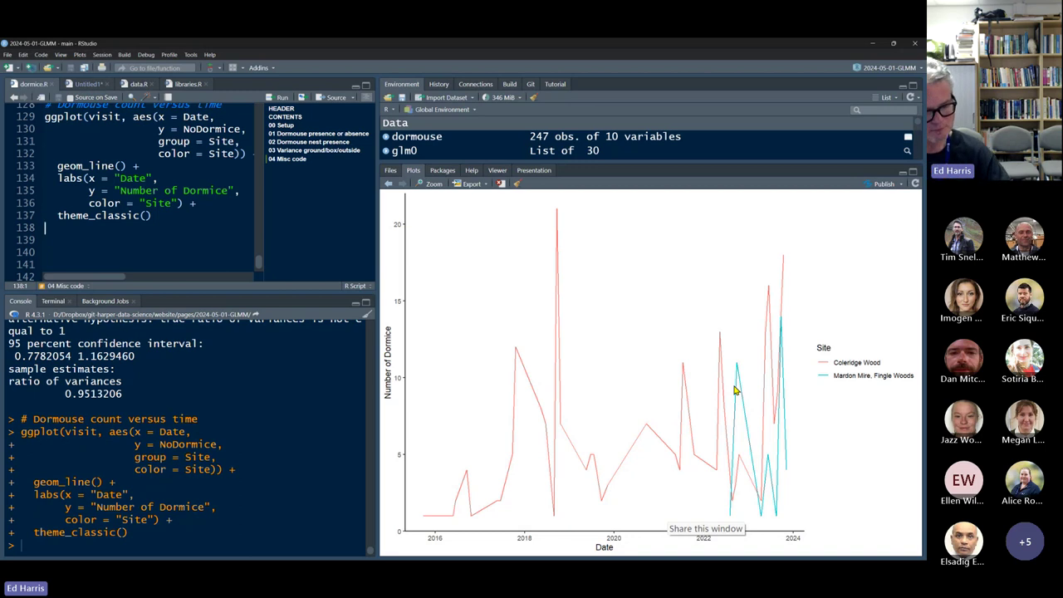
# - Switch to Excel to show the visit.xlsx workbook
pyautogui.hotkey('alt', 'Tab')
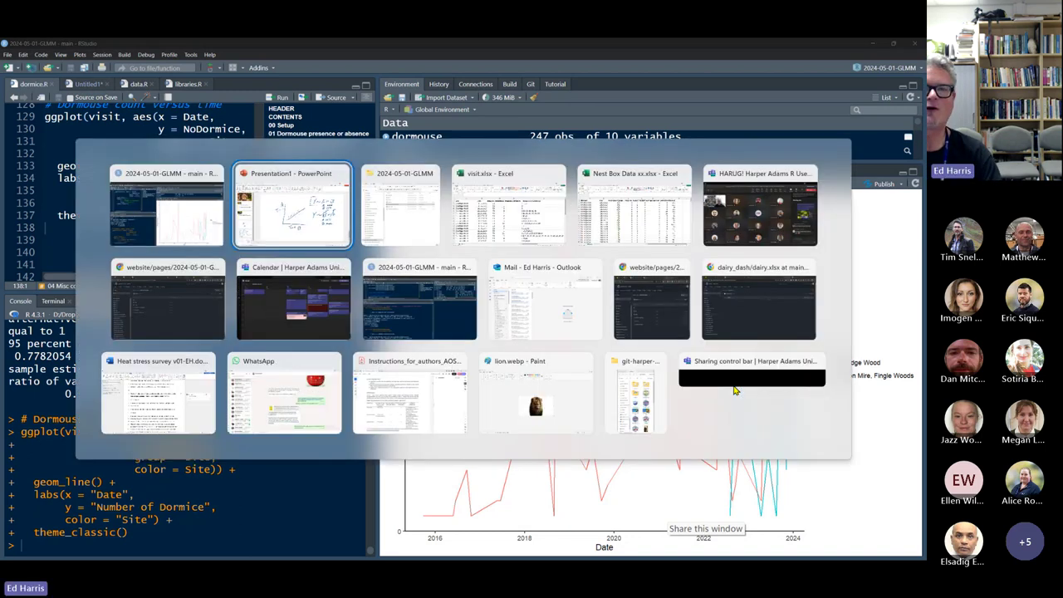
pyautogui.hotkey('alt', 'Tab')
pyautogui.hotkey('alt', 'Tab')
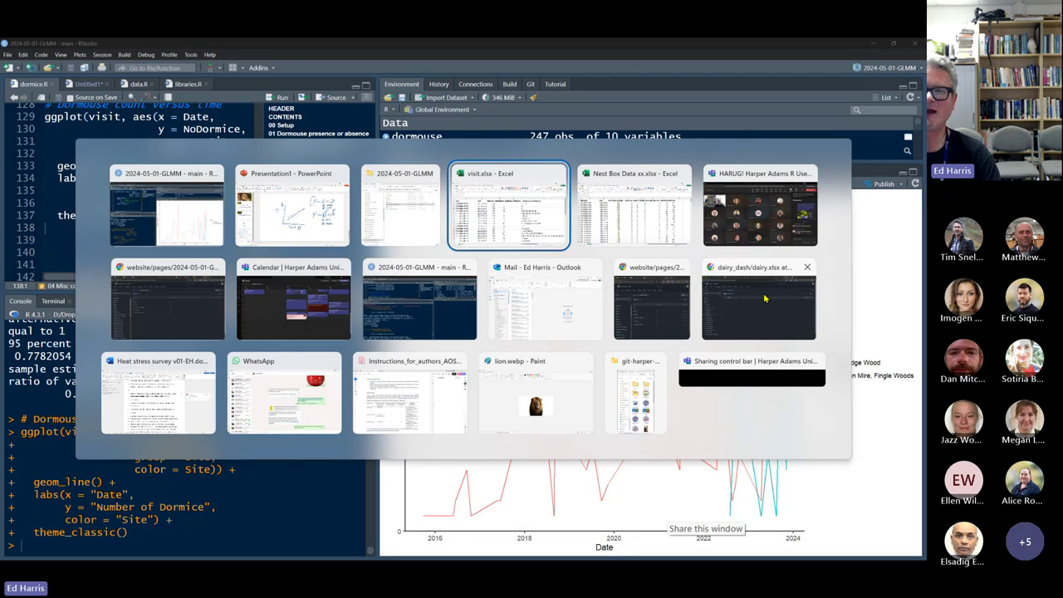
pyautogui.hotkey('alt', 'Tab')
pyautogui.click(534, 177)
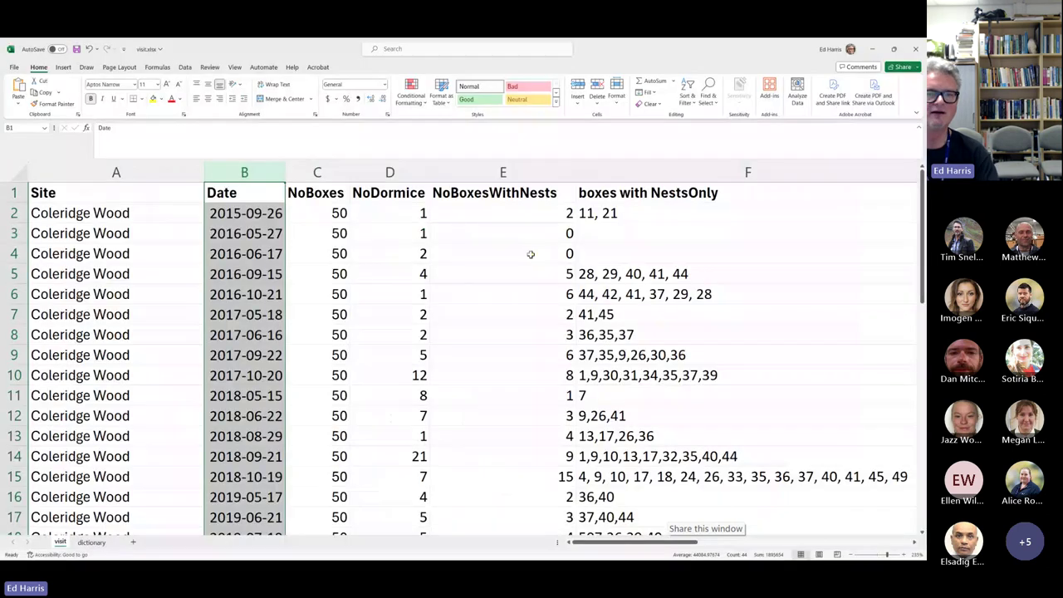
# - Switch to File Explorer and open the dormouse.xlsx workbook from the project's data/tidy folder
pyautogui.click(178, 484)
pyautogui.hotkey('alt', 'Tab')
pyautogui.hotkey('alt', 'Tab')
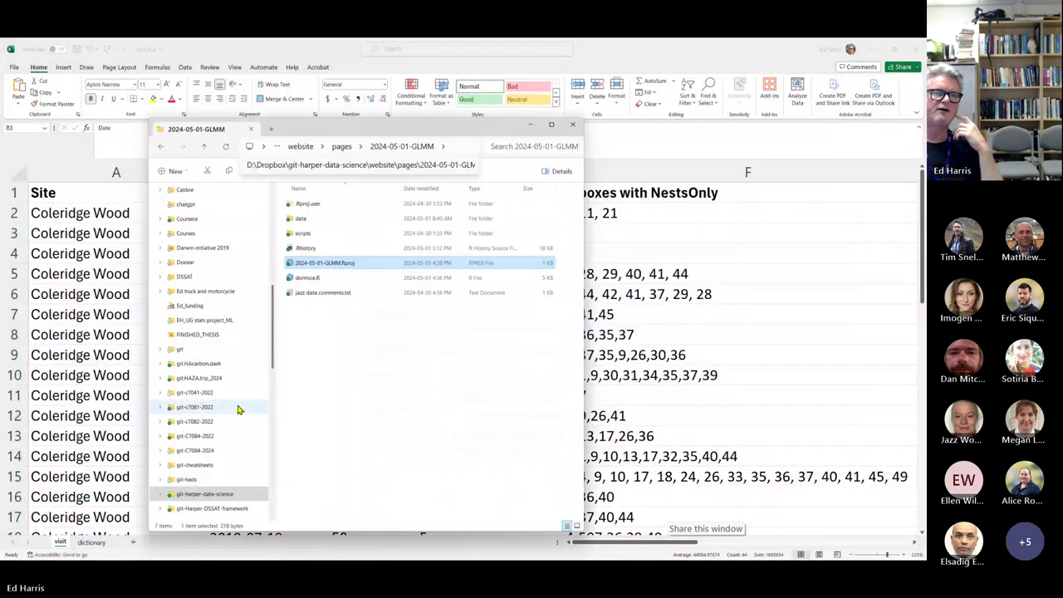
pyautogui.doubleClick(301, 219)
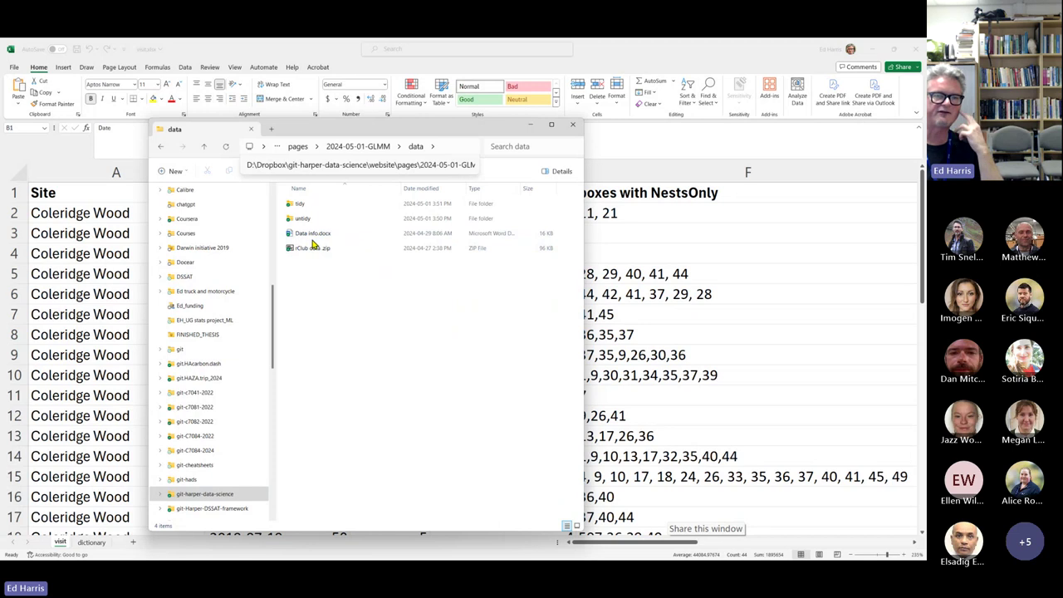
pyautogui.click(303, 204)
pyautogui.doubleClick(302, 204)
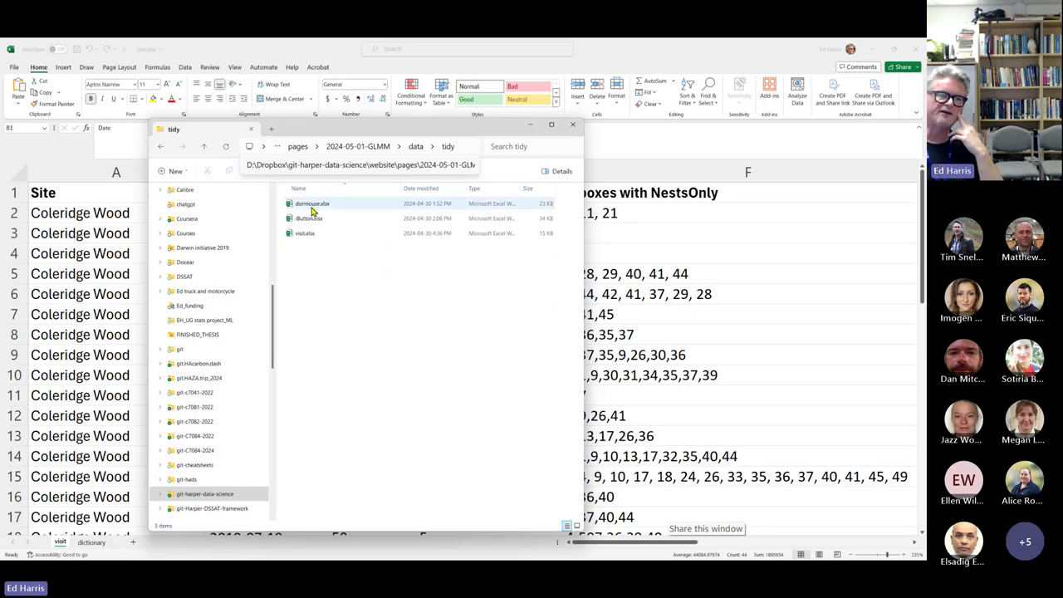
pyautogui.doubleClick(305, 233)
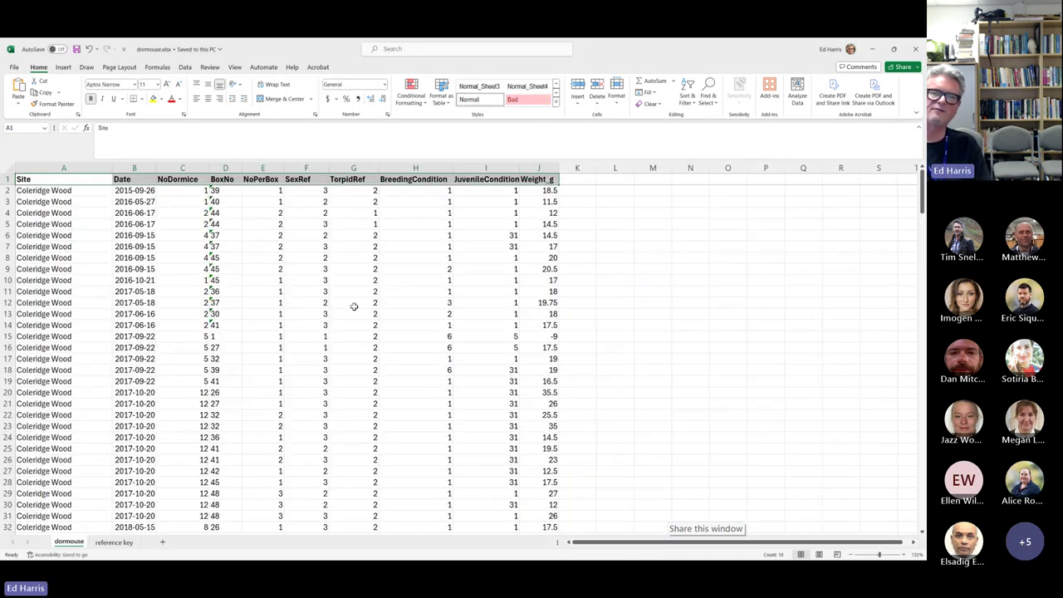
# - Widen the Weight_g column and highlight the JuvenileCondition, BreedingCondition and TorpidRef columns in turn
pyautogui.moveTo(570, 174)
pyautogui.mouseDown()
pyautogui.moveTo(619, 174)
pyautogui.moveTo(586, 174)
pyautogui.mouseUp()
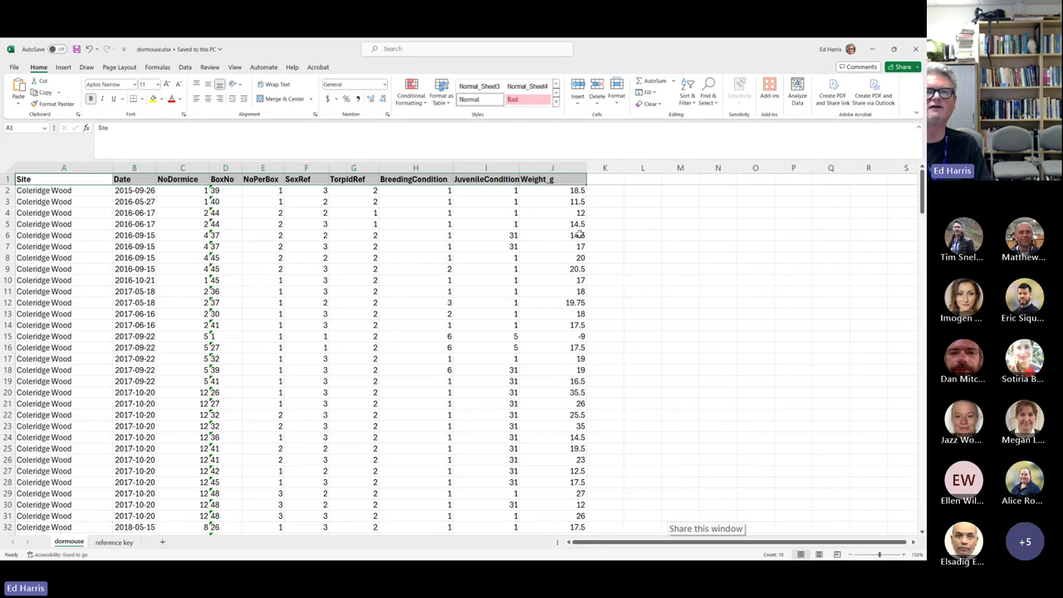
pyautogui.click(491, 167)
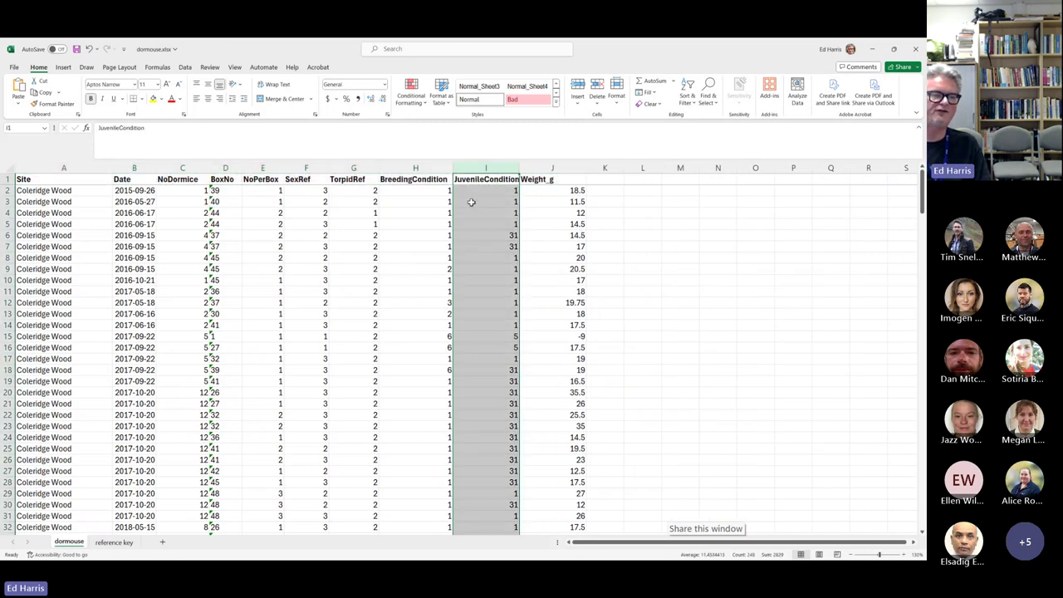
pyautogui.click(436, 166)
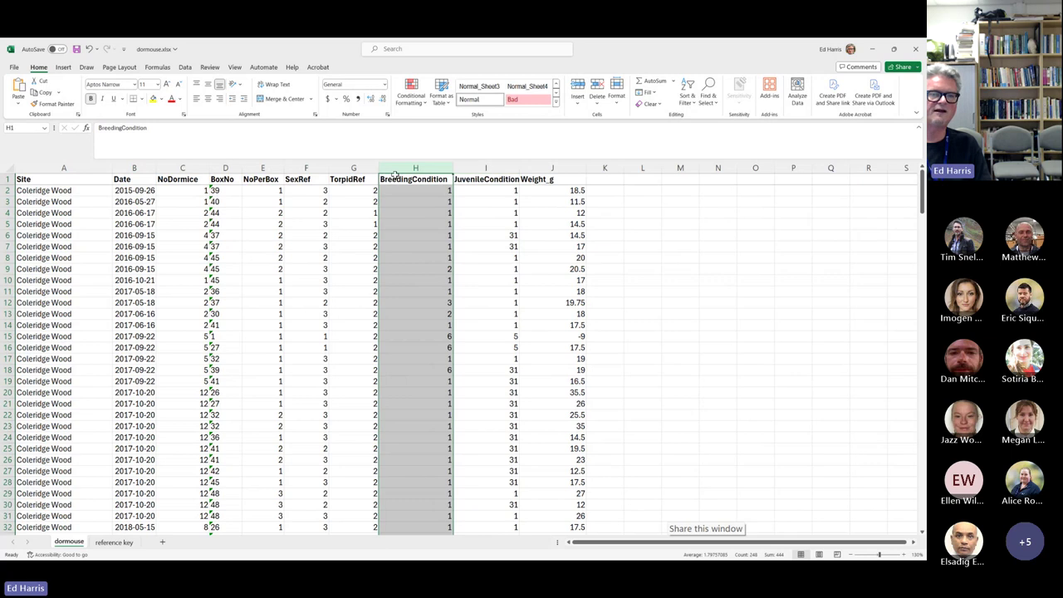
pyautogui.click(357, 167)
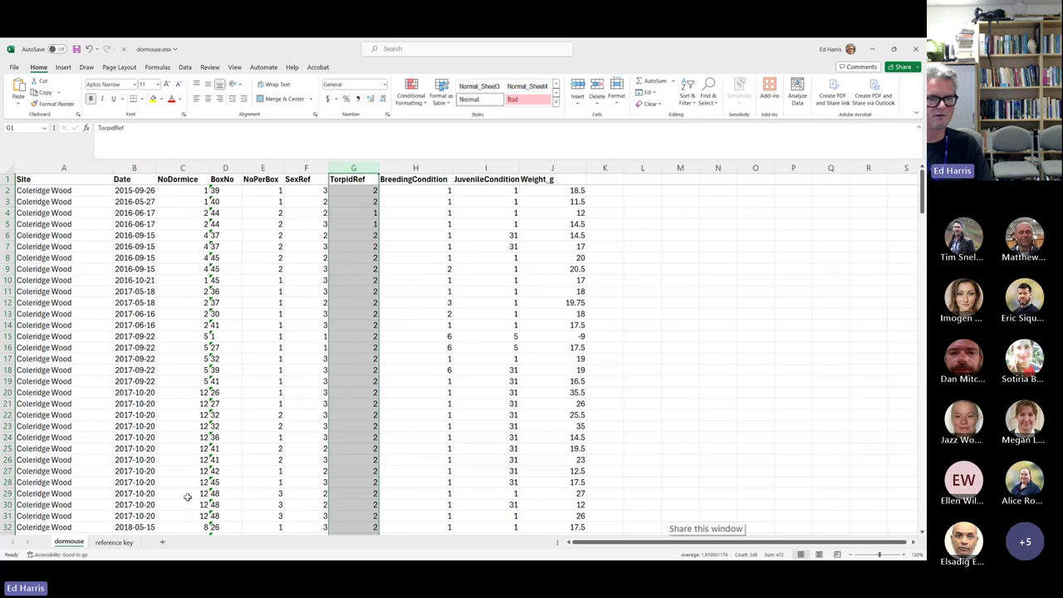
# - Show the variable codes on the reference key sheet, and look over the visit data in visit.xlsx
pyautogui.click(116, 543)
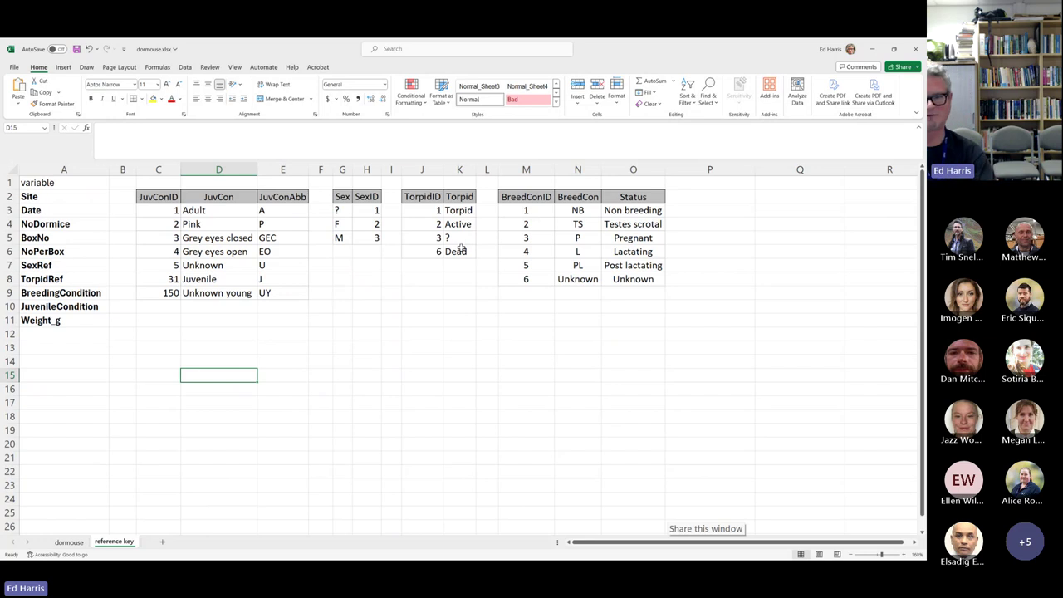
pyautogui.hotkey('alt', 'Tab')
pyautogui.scroll(-1, 460, 247)
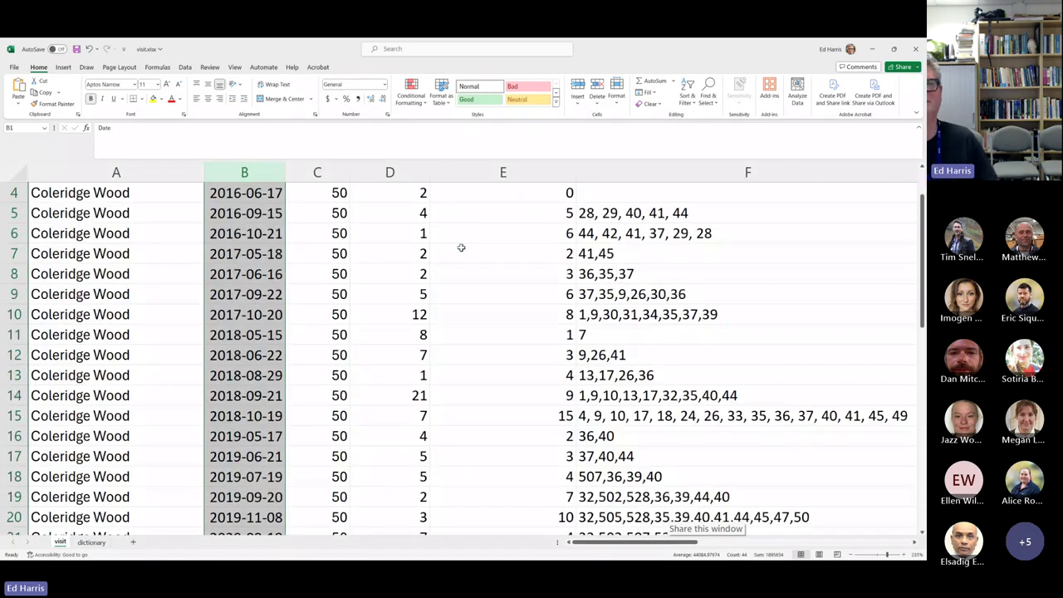
pyautogui.scroll(1, 458, 247)
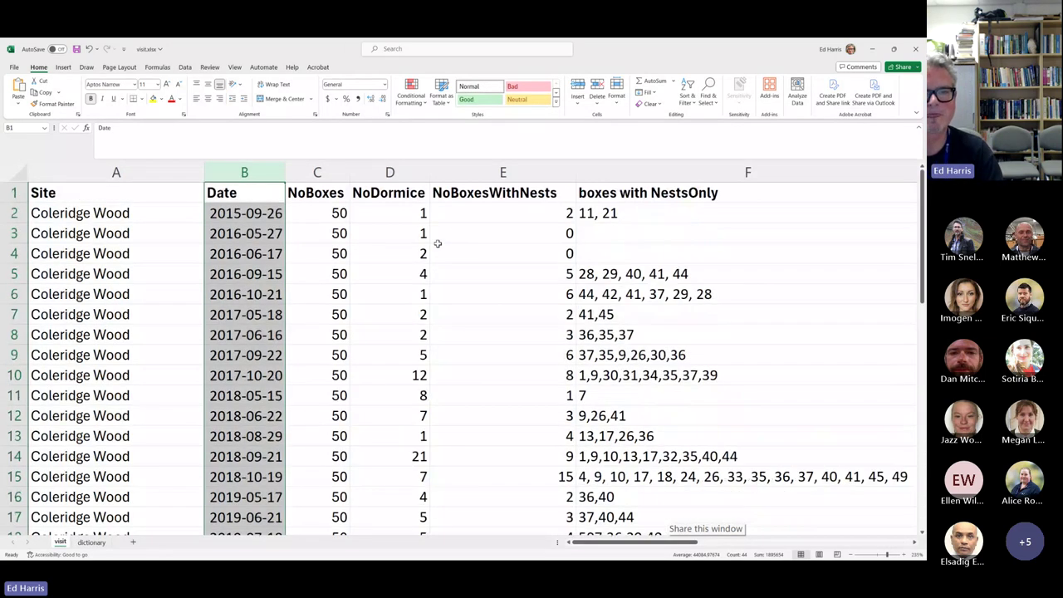
# - Return to the dormouse sheet of dormouse.xlsx and highlight row 2 and rows 6 to 9 to examine their records
pyautogui.hotkey('alt', 'Tab')
pyautogui.click(69, 543)
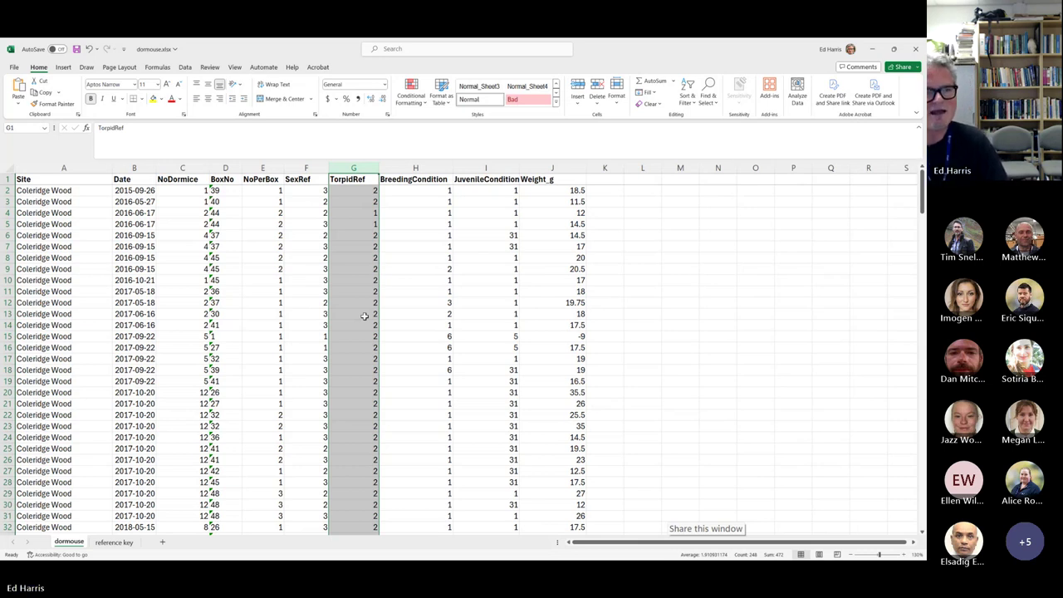
pyautogui.click(5, 190)
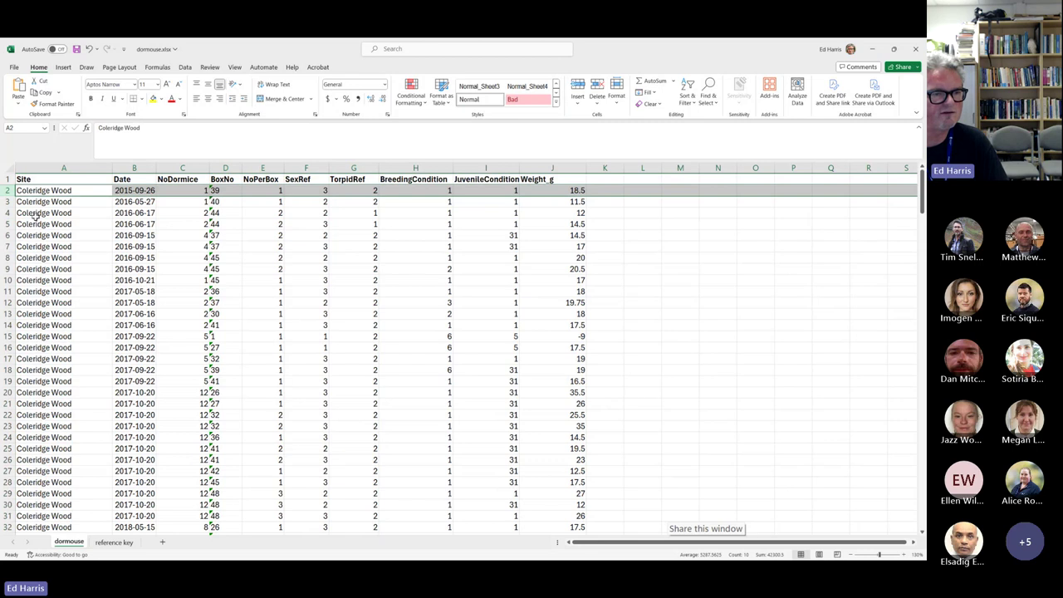
pyautogui.moveTo(7, 235); pyautogui.dragTo(7, 268)
pyautogui.scroll(5, 133, 287)
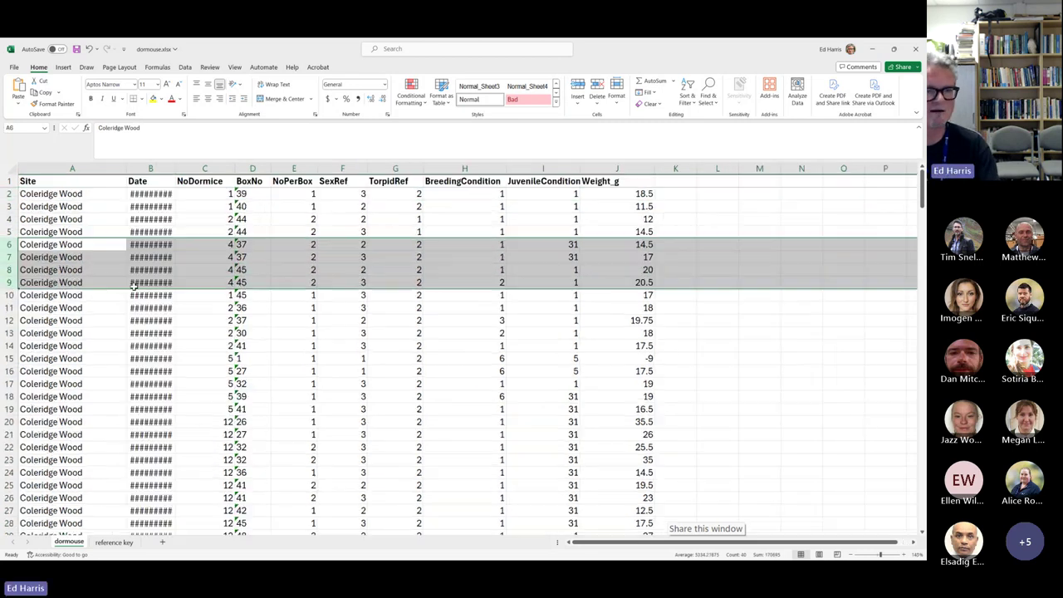
pyautogui.scroll(3, 132, 287)
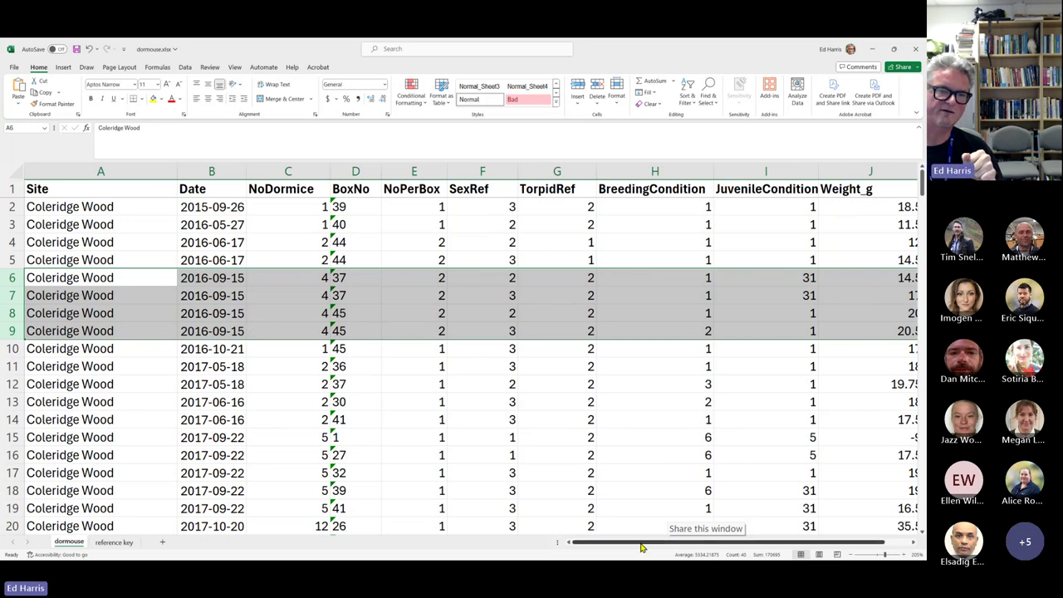
pyautogui.moveTo(640, 547); pyautogui.dragTo(684, 544)
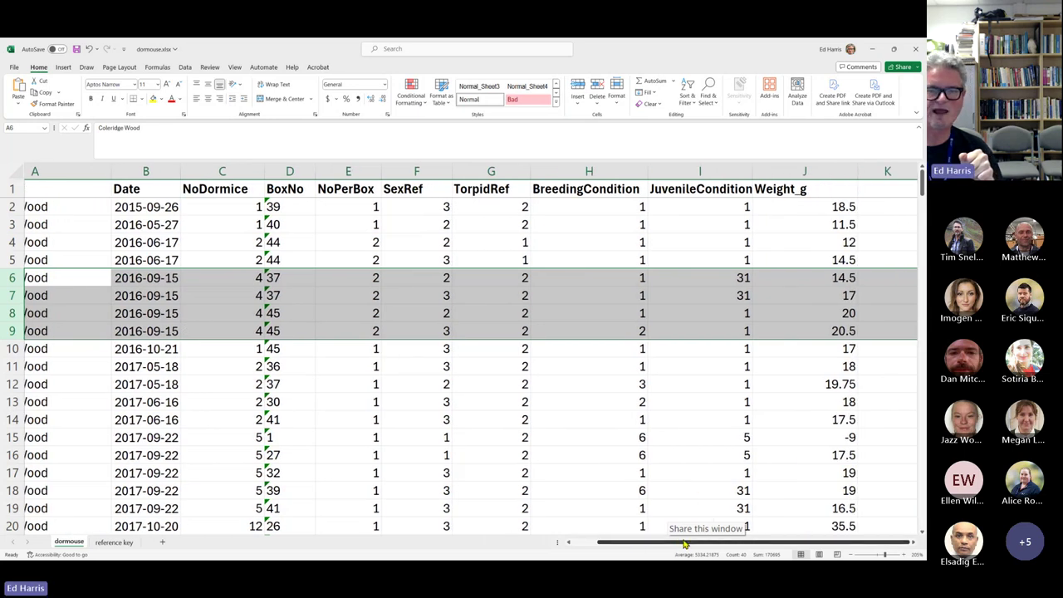